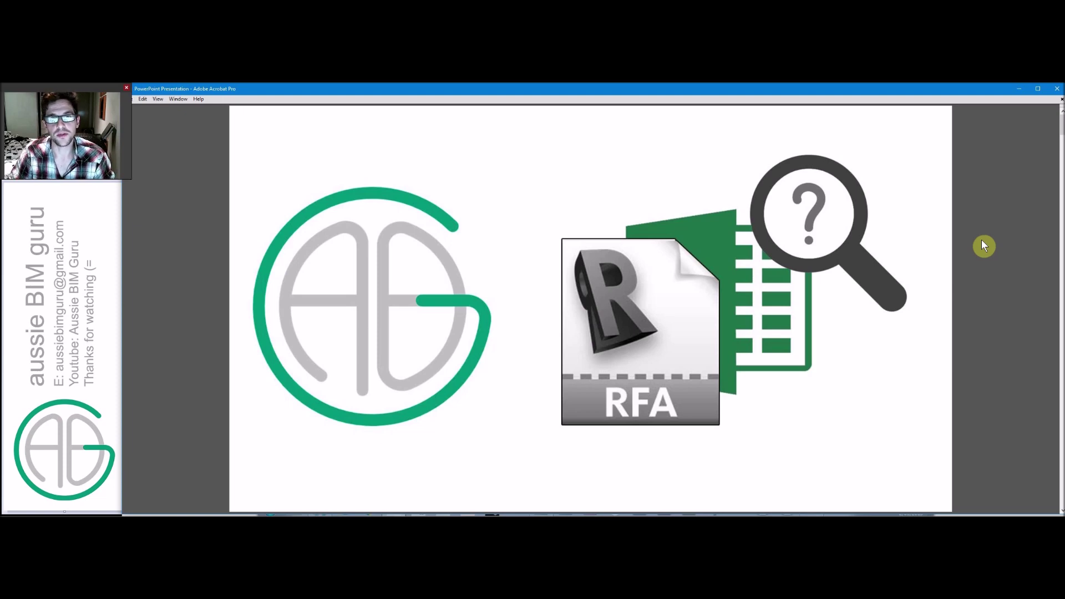
Scroll through the PDF slides to the 'What is a Lookup Table' example spreadsheet slide
scroll(981, 246, "down", 1)
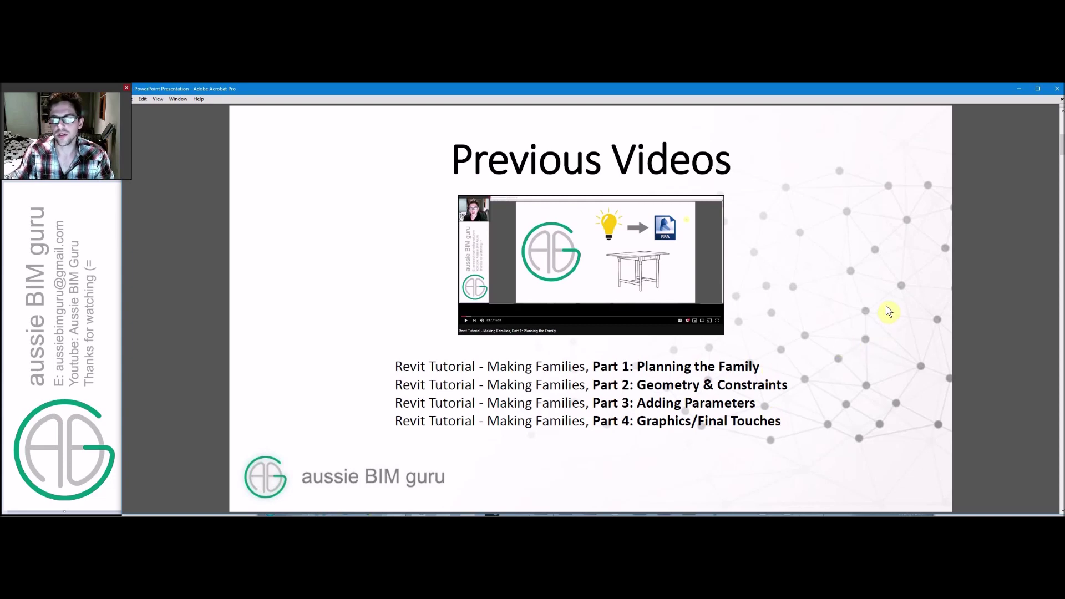
scroll(887, 311, "down", 1)
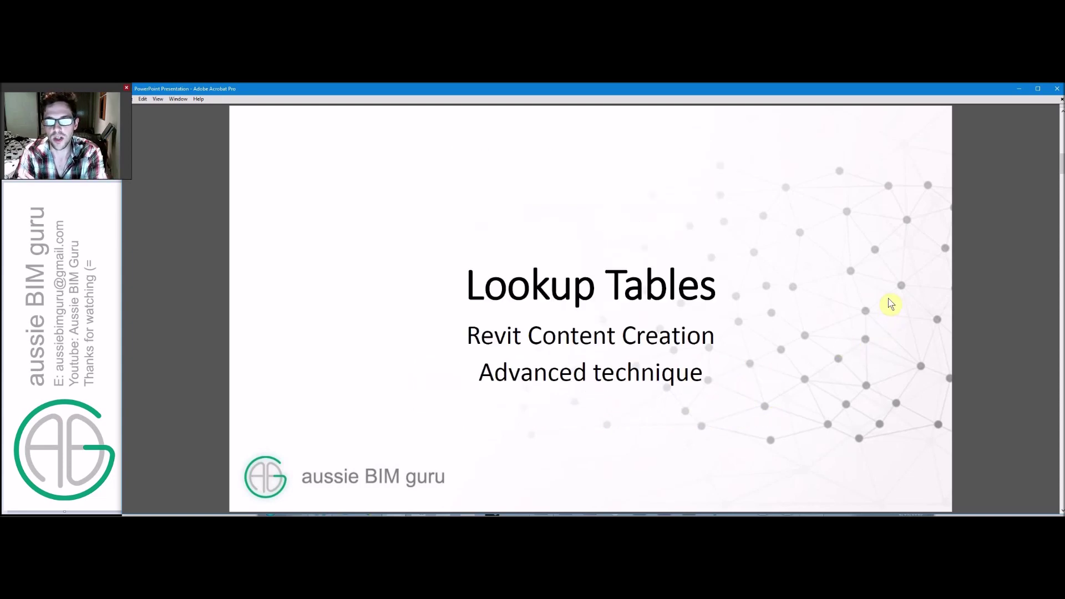
scroll(887, 305, "down", 1)
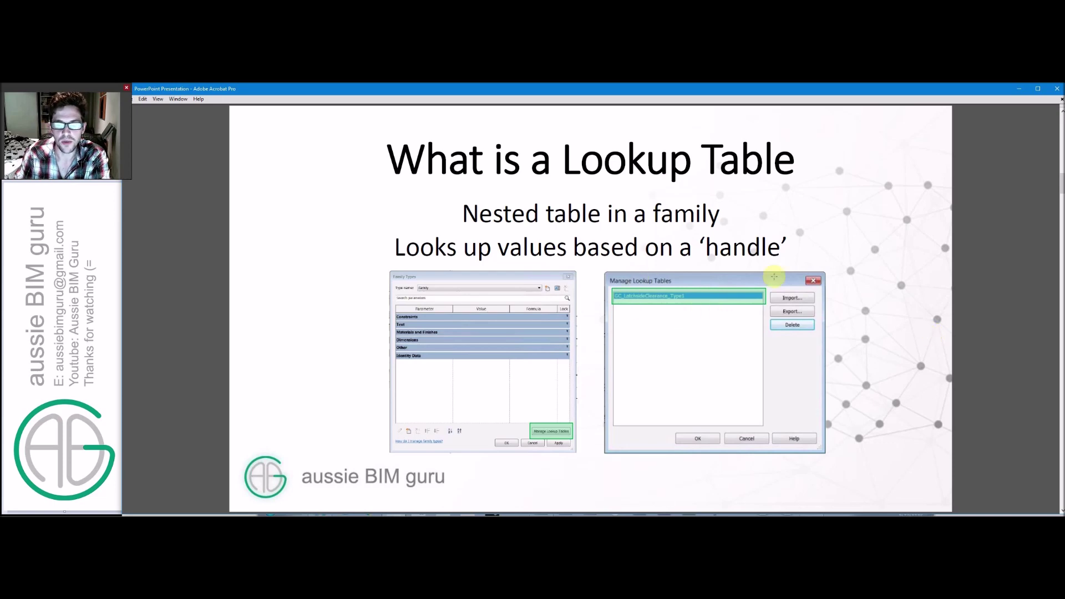
scroll(880, 288, "down", 1)
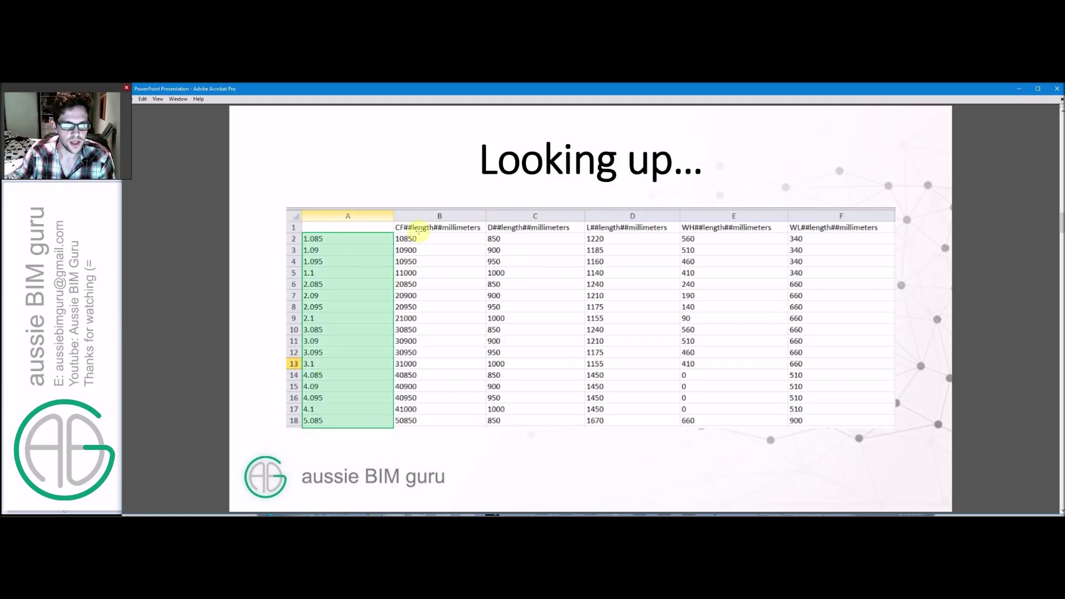
Advance past the values-to-obtain, CSV file and tutorial video slides to 'Why do we use them?'
left_click(929, 237)
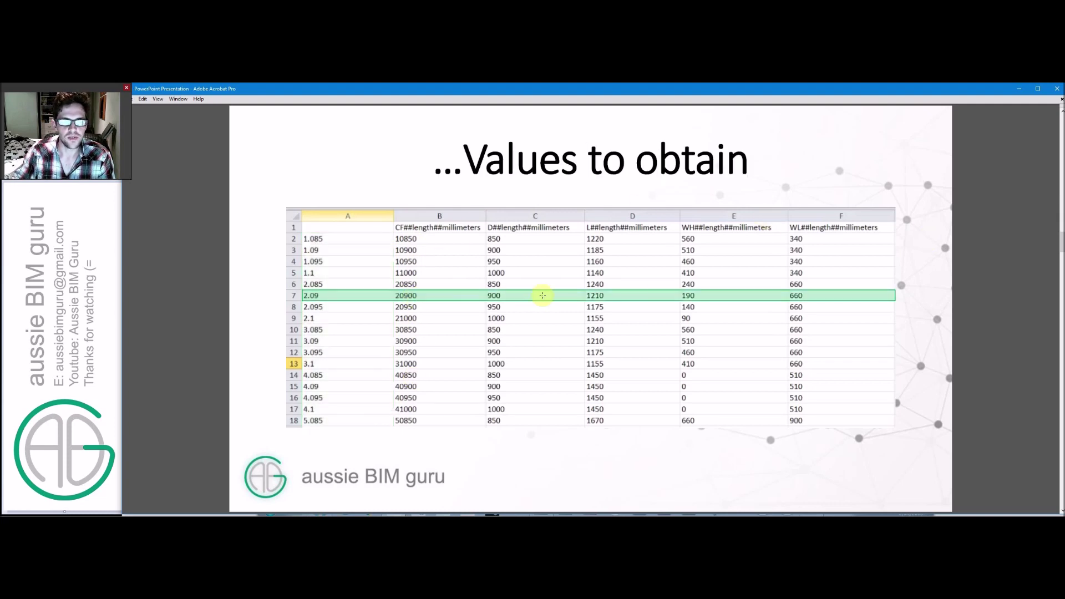
left_click(933, 269)
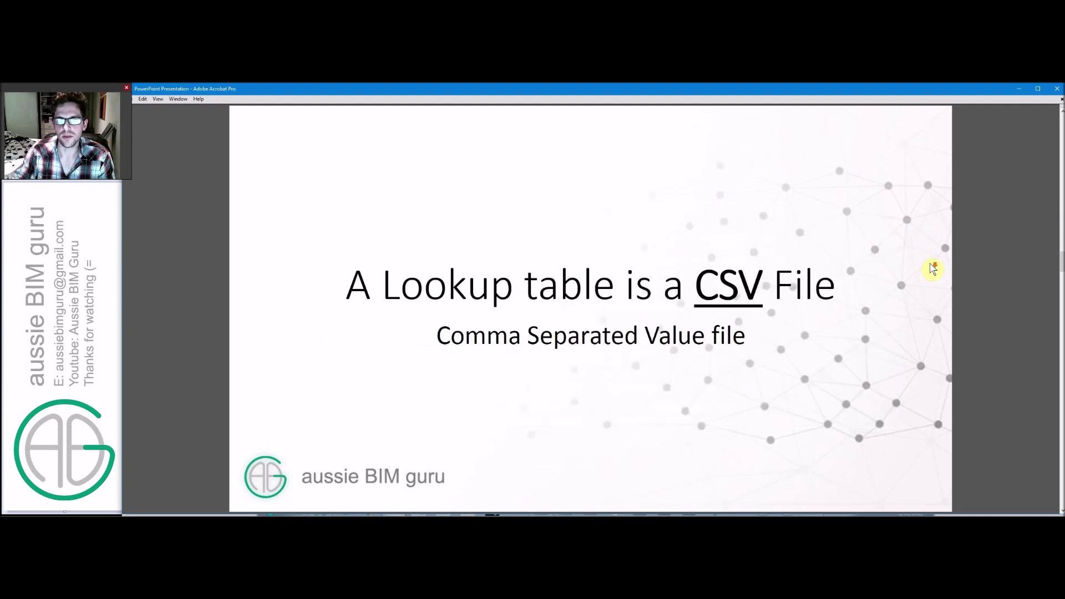
left_click(905, 227)
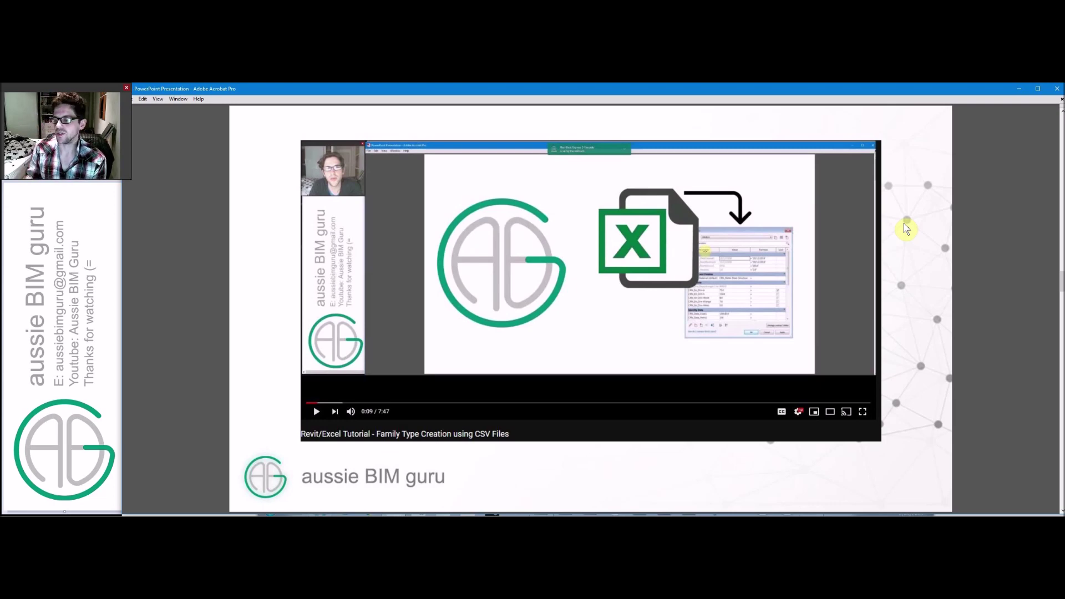
key("Page_Down")
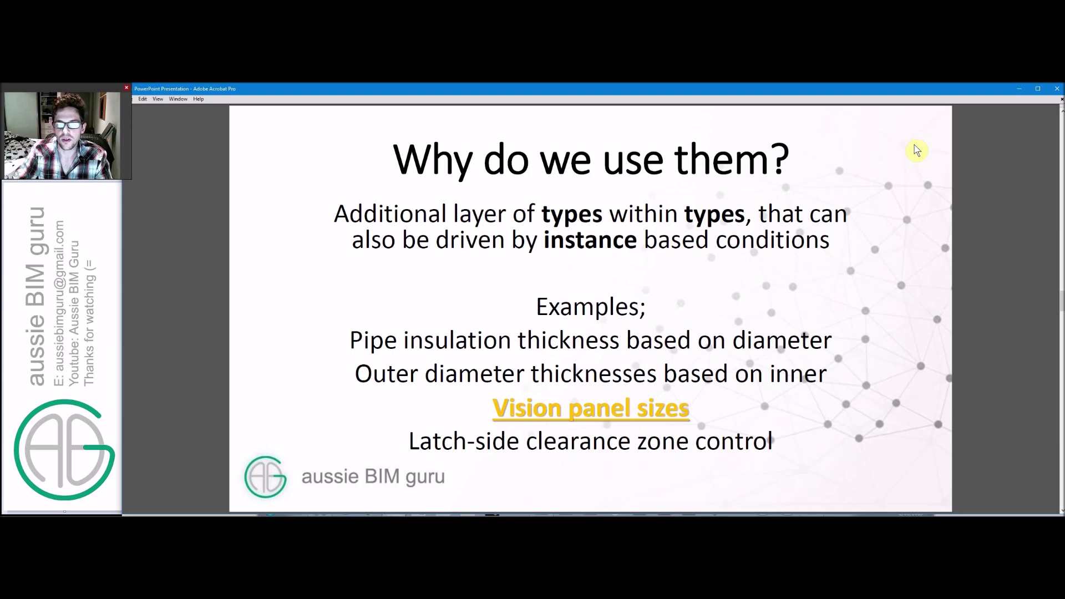
Advance past the if-based formulae slide to the Syntax in Family example slide
key("Right")
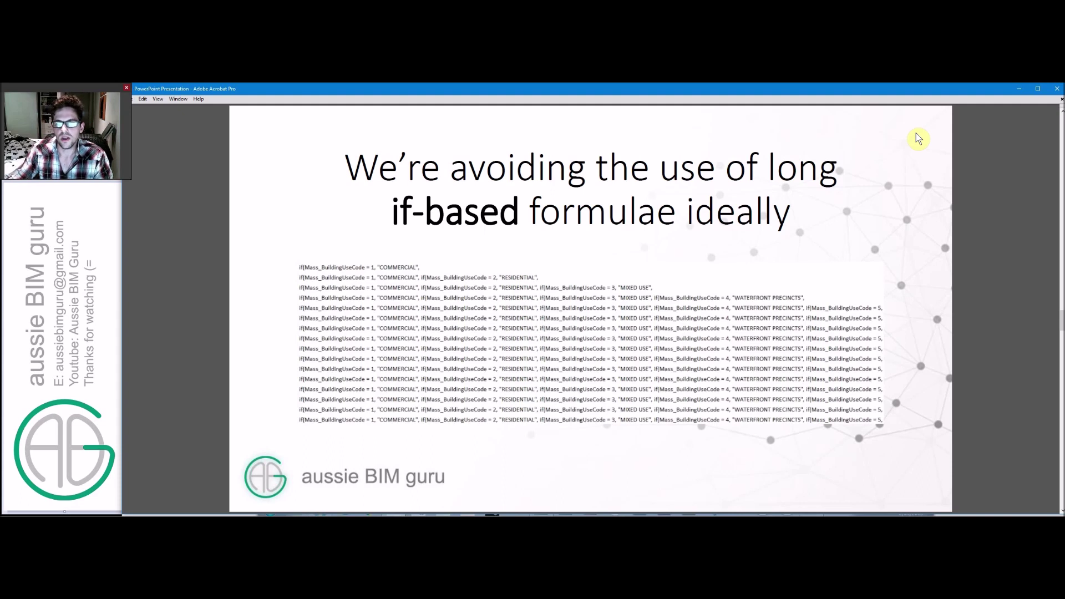
left_click(919, 138)
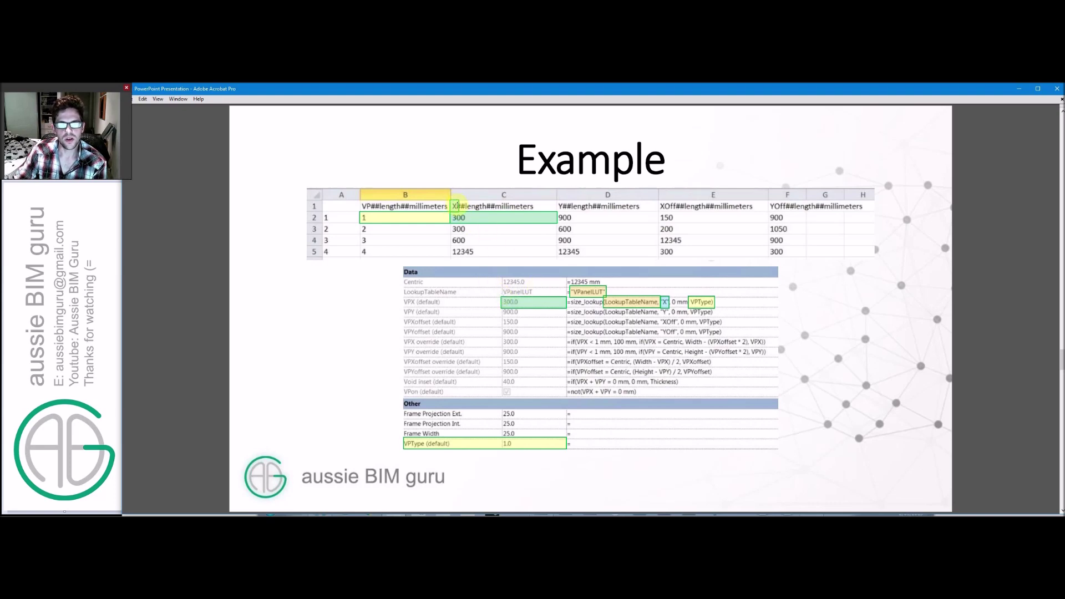
Go to the Demonstration slide, then switch to the Revit session showing the wall with three doors
left_click(848, 285)
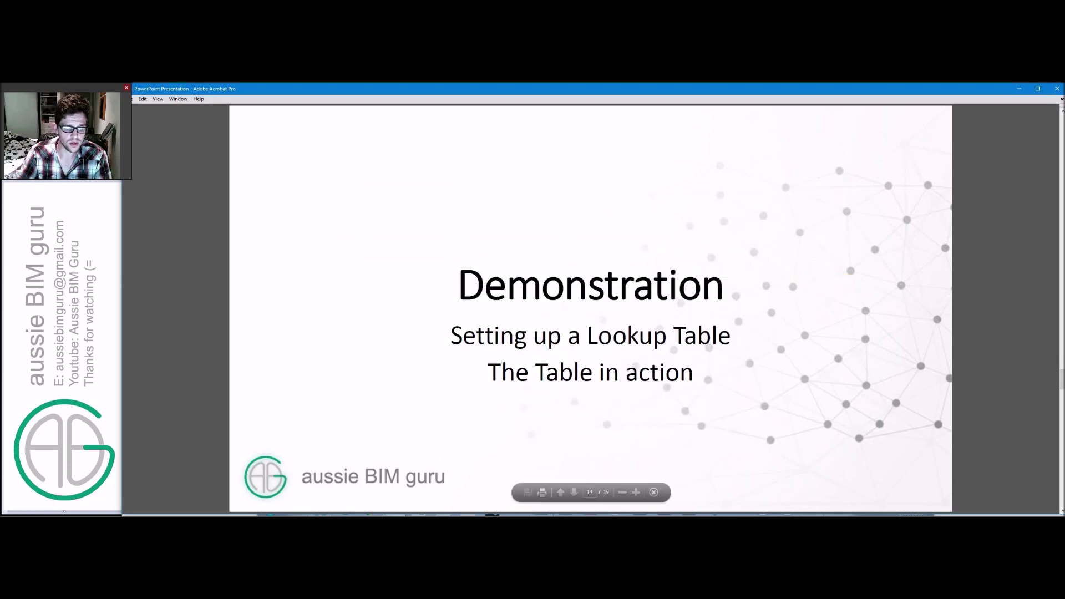
key("alt+Tab")
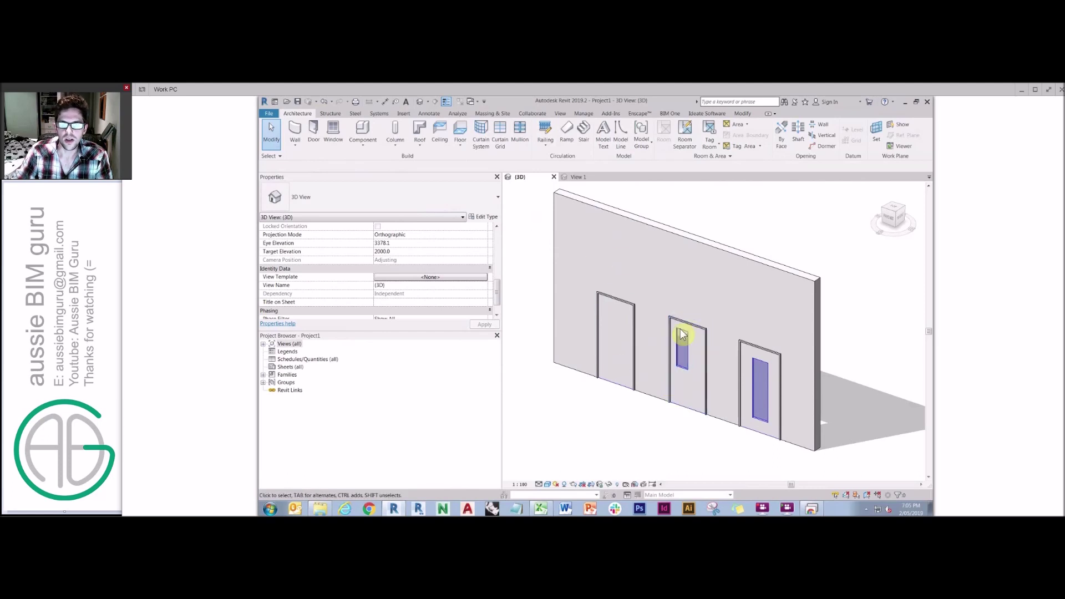
Select the middle door and change its VPType, setting it to 0 to remove the vision panel
left_click(683, 350)
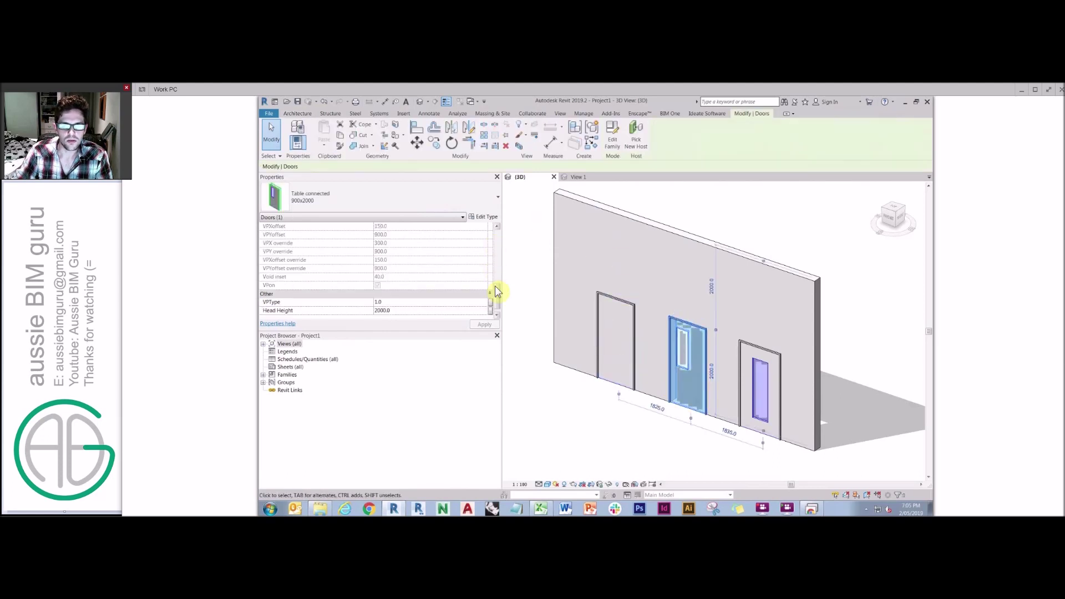
key("Return")
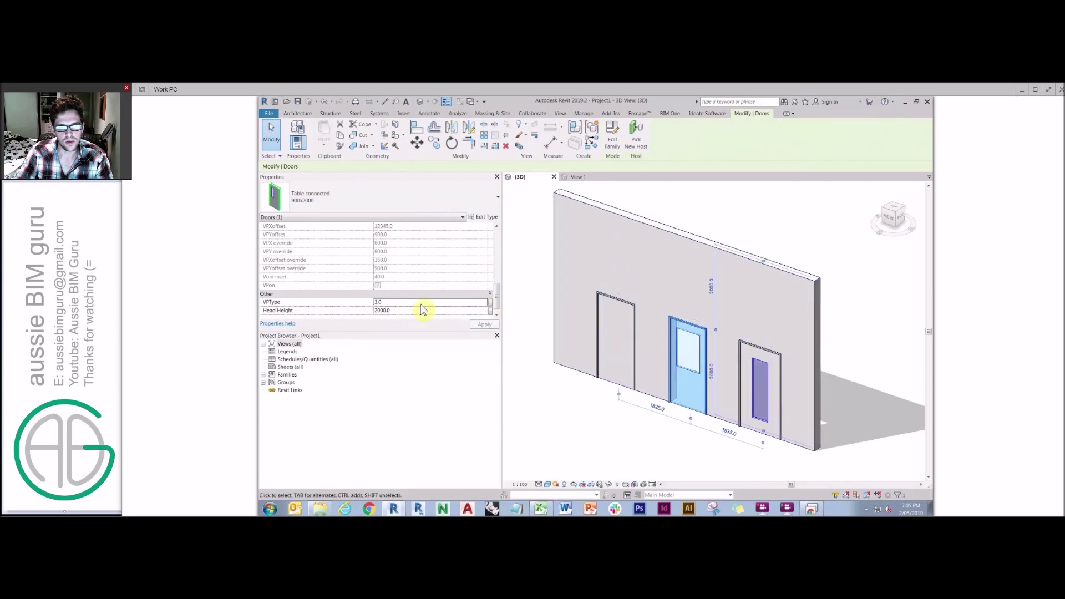
double_click(419, 303)
type("0")
key("Return")
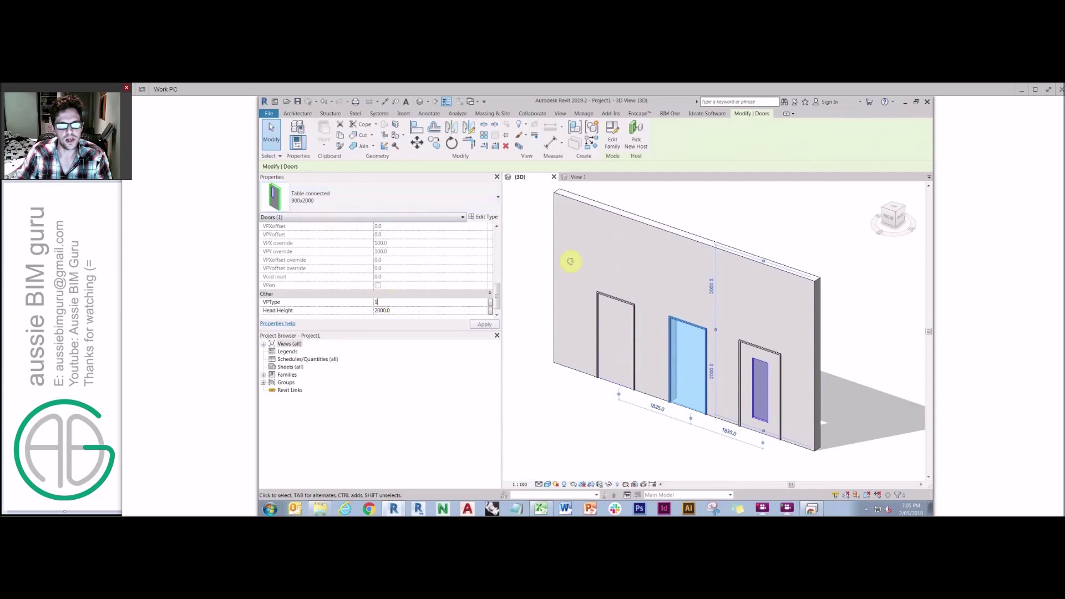
Switch the middle door to the 1000x2000 type and go to the door family's View 1
left_click(395, 198)
left_click(309, 294)
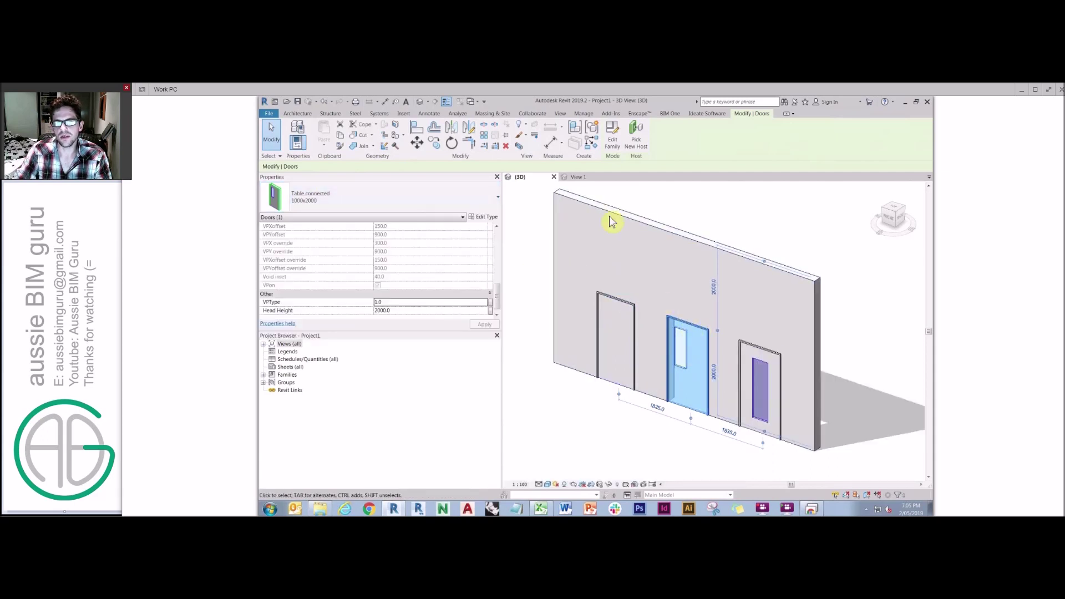
left_click(577, 177)
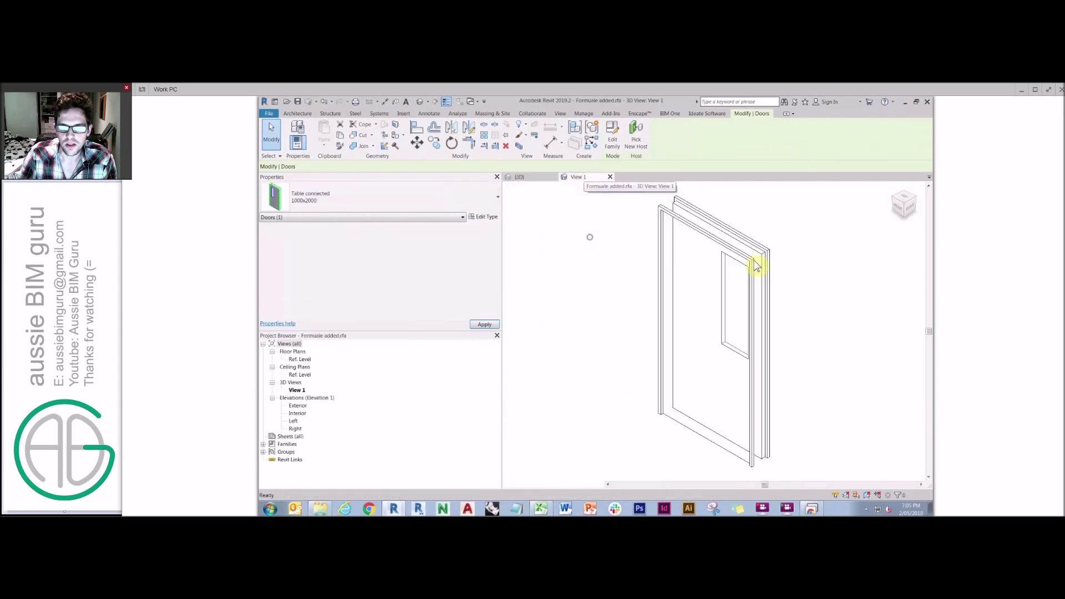
Open the default 3D view and hide all annotation categories with VG
left_click(423, 104)
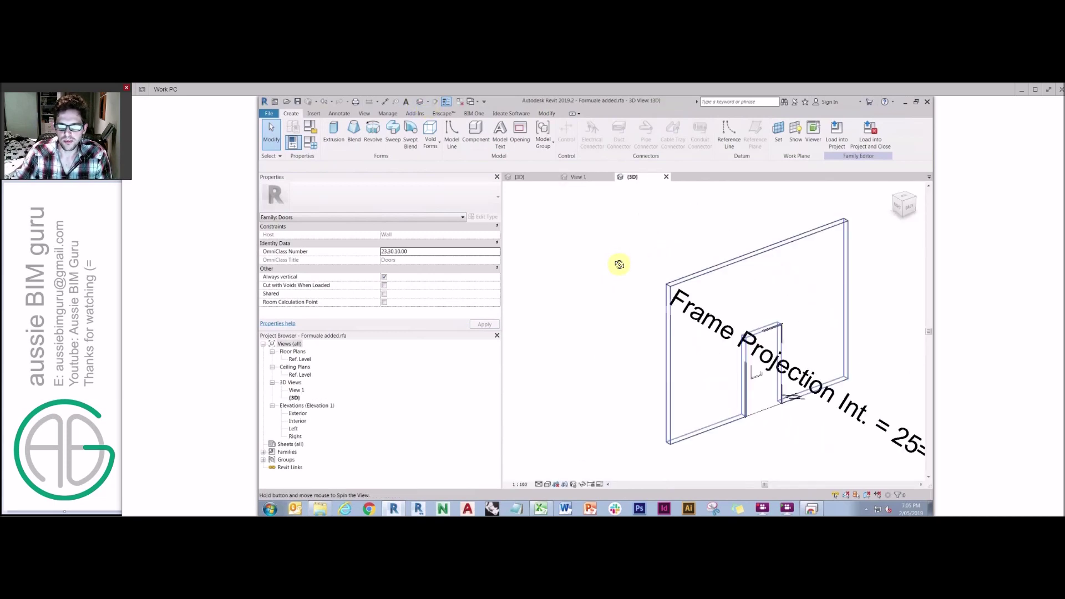
key("v")
key("g")
left_click(534, 183)
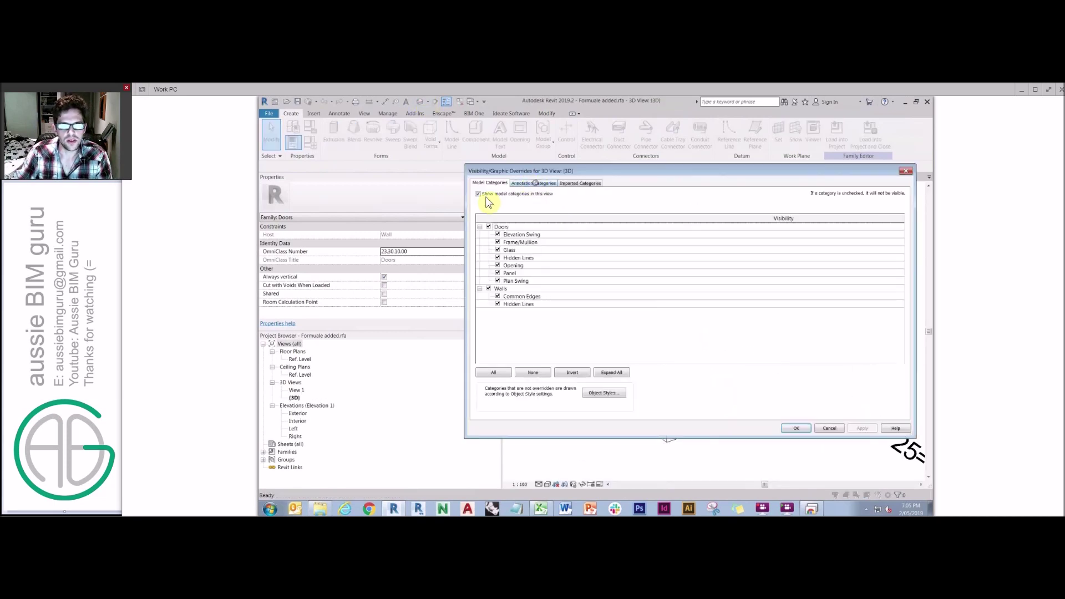
left_click(486, 195)
left_click(796, 428)
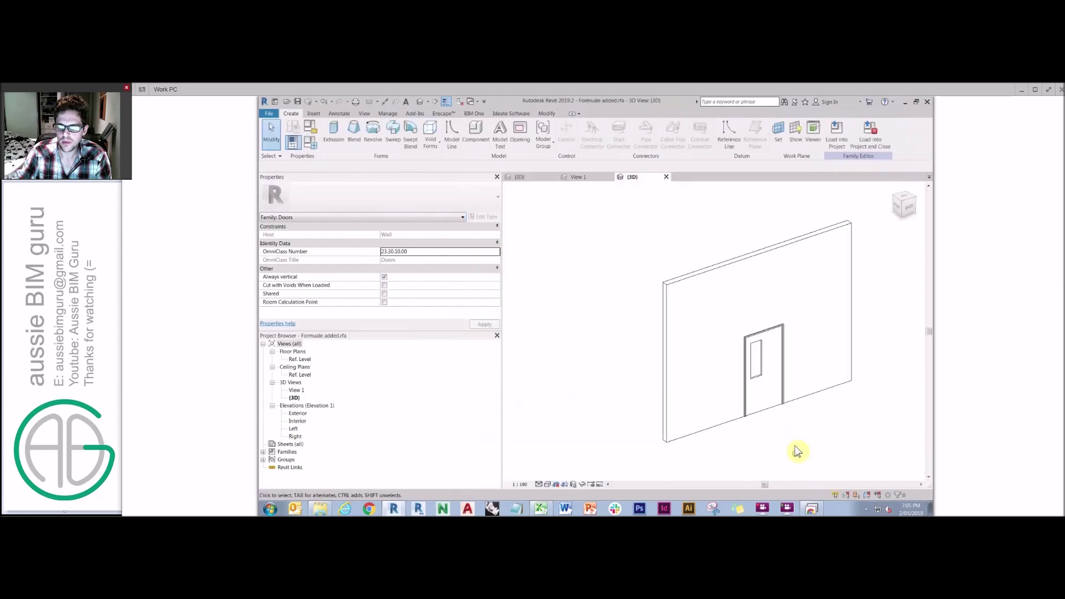
In Family Types, clear the VPX, VPY, VPXoffset and VPYoffset lookup formulas
left_click(311, 142)
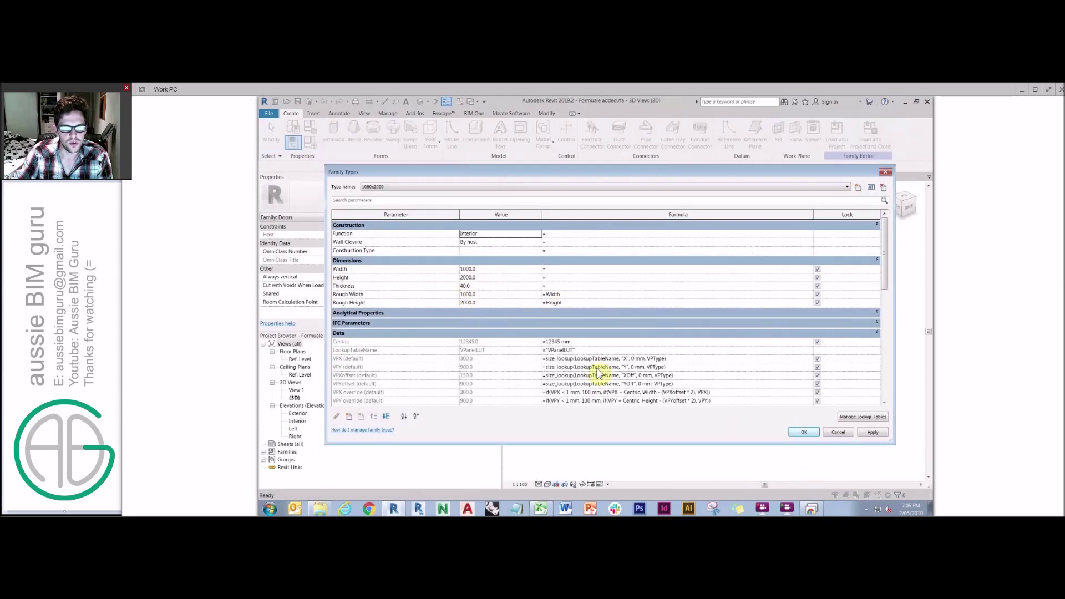
scroll(884, 300, "down", 2)
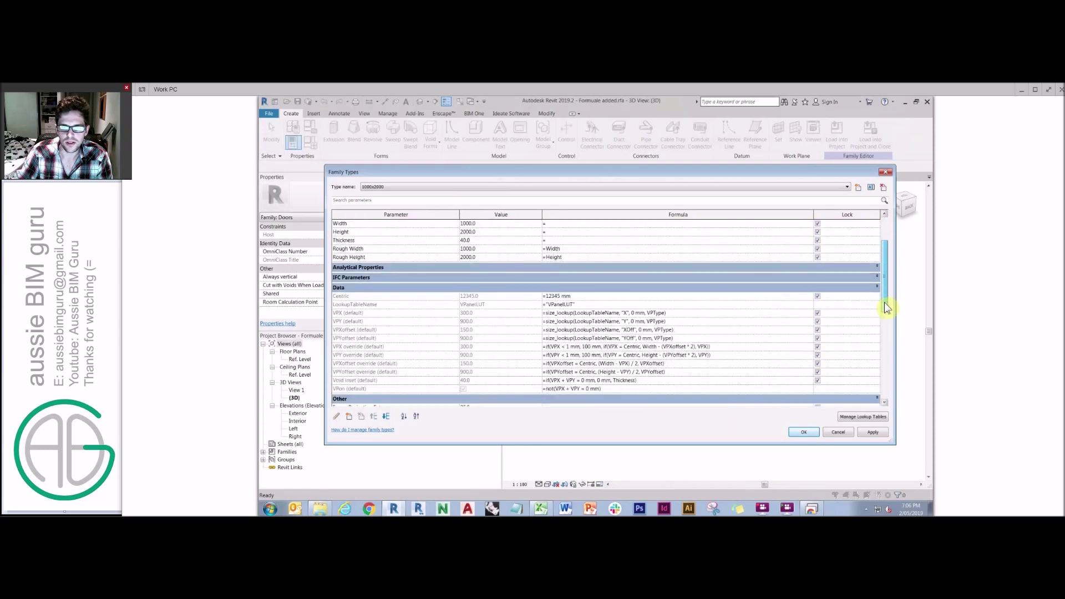
triple_click(675, 305)
key("BackSpace")
triple_click(683, 313)
key("BackSpace")
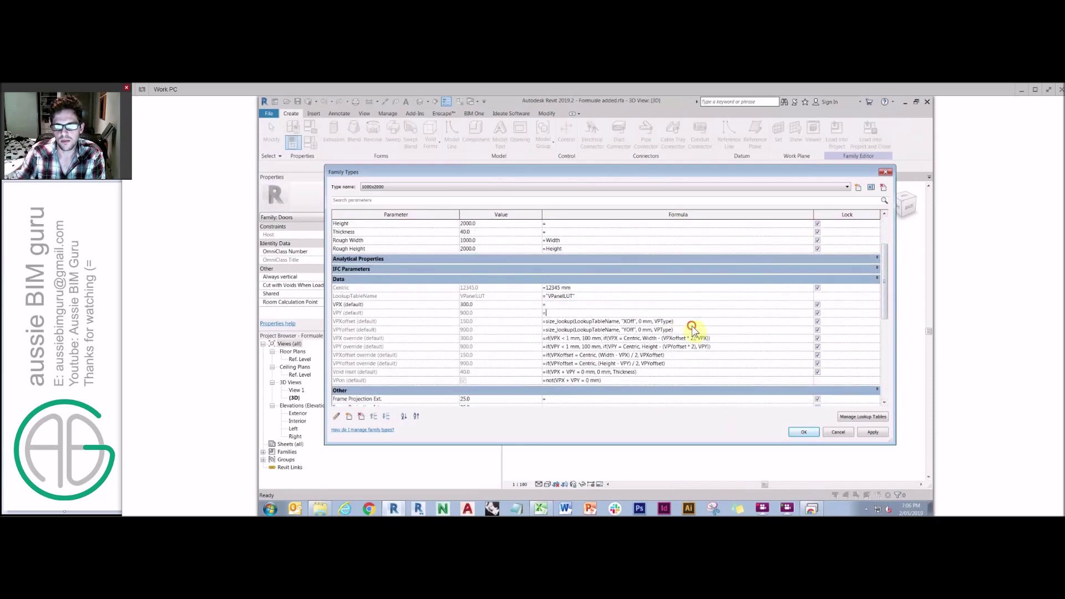
triple_click(692, 322)
key("BackSpace")
triple_click(691, 331)
key("BackSpace")
left_click(733, 304)
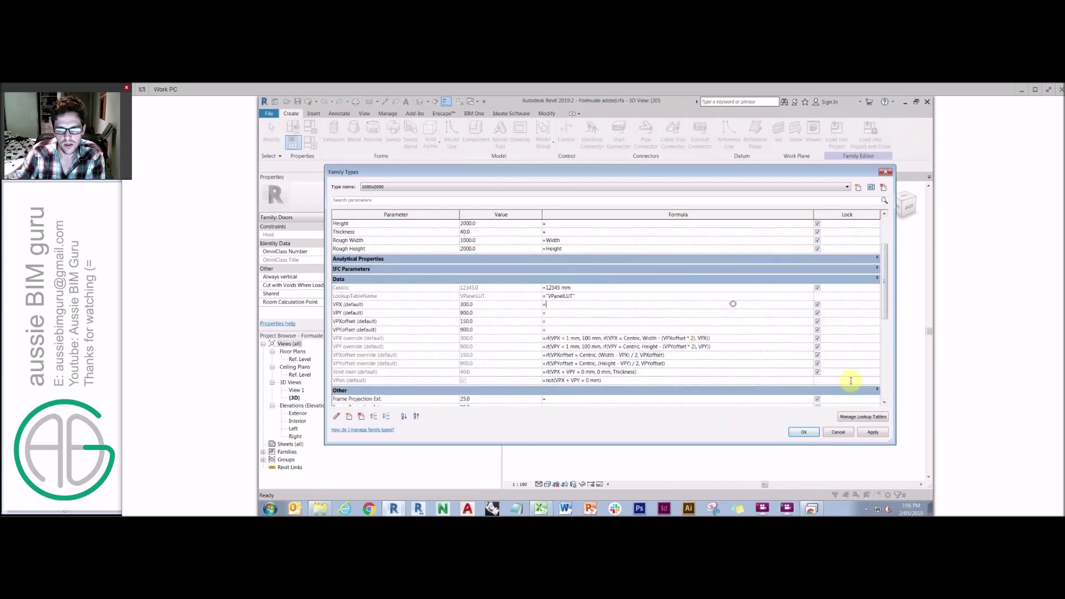
Delete the VPanelLUT lookup table from the family's lookup tables
left_click(850, 419)
left_click(852, 267)
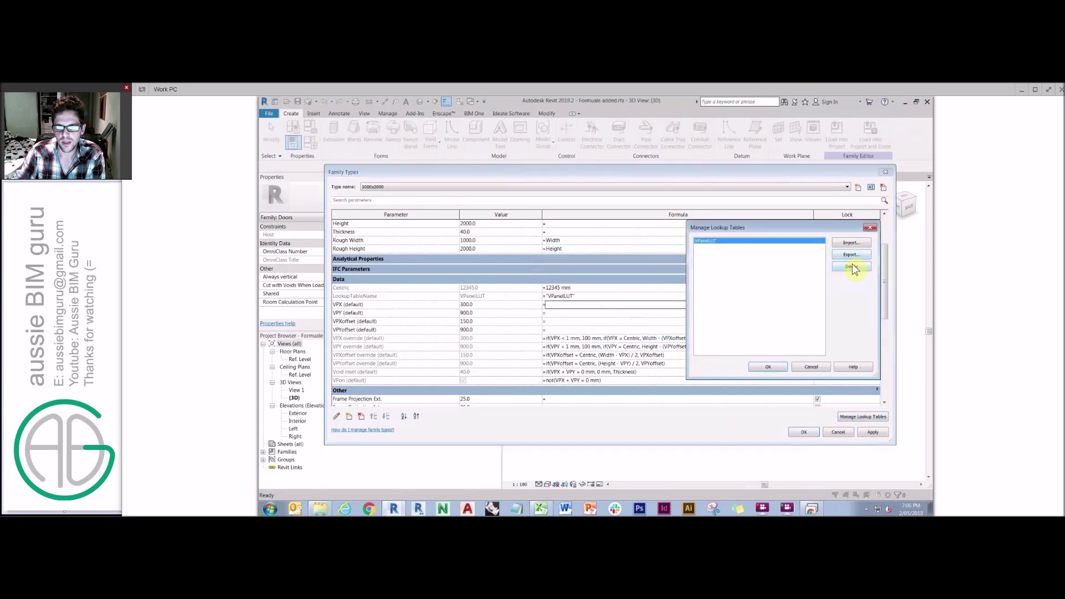
left_click(766, 367)
Delete the LookupTableName parameter from the family
left_click(380, 295)
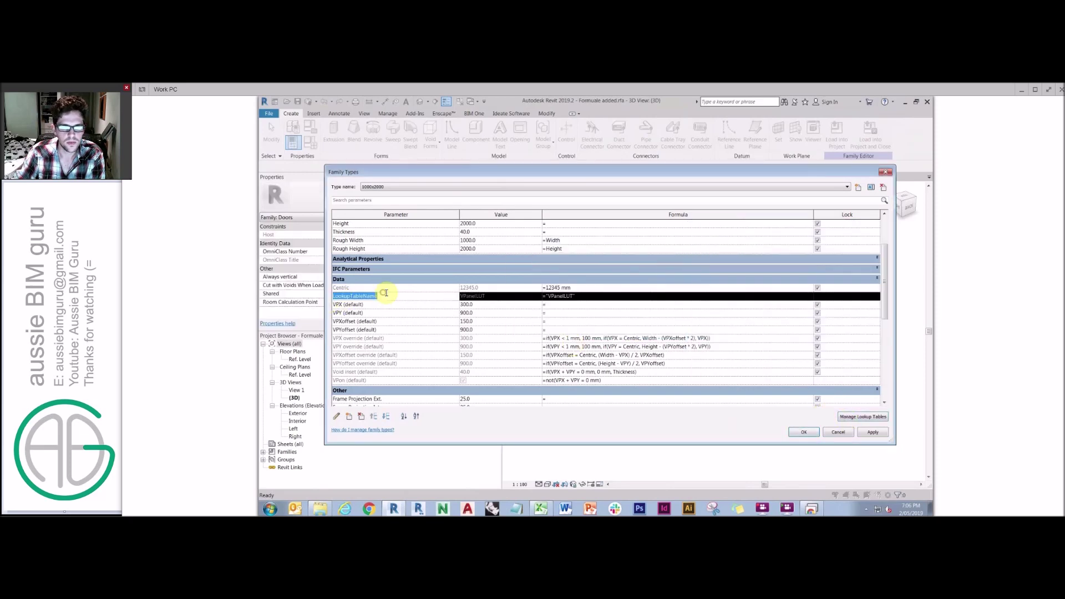
left_click(409, 288)
left_click(648, 321)
left_click(383, 296)
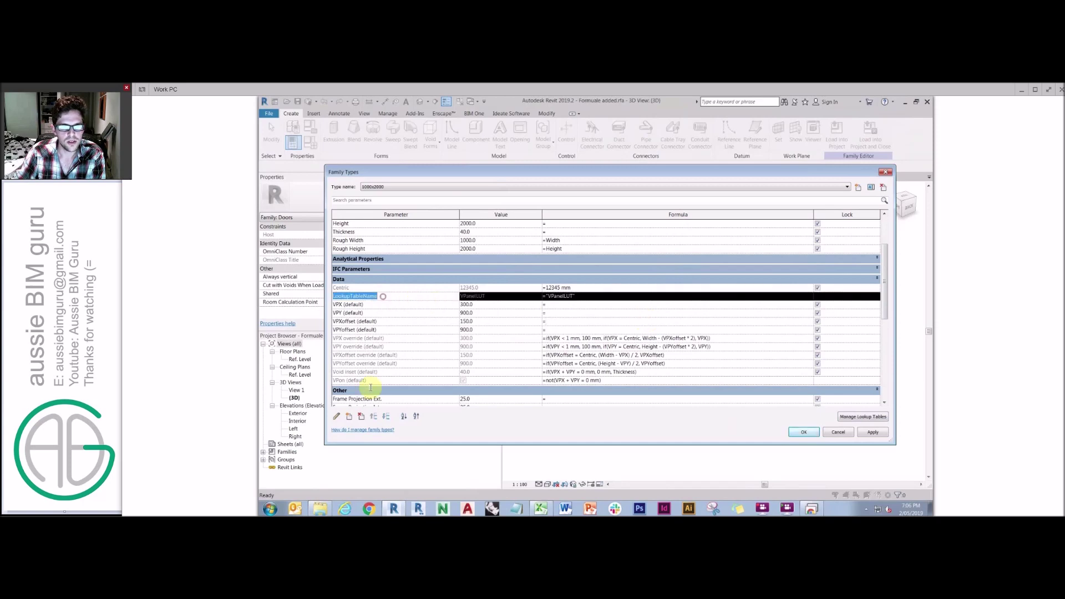
left_click(361, 416)
key("Return")
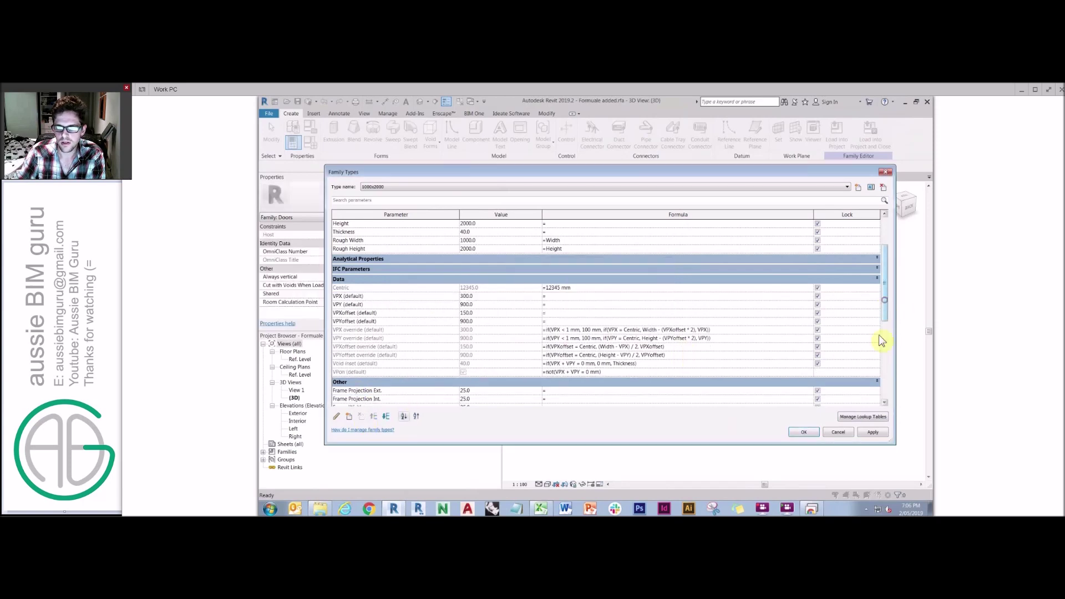
Select the VPType (default) parameter, review the list, and close Family Types with OK
scroll(885, 354, "down", 3)
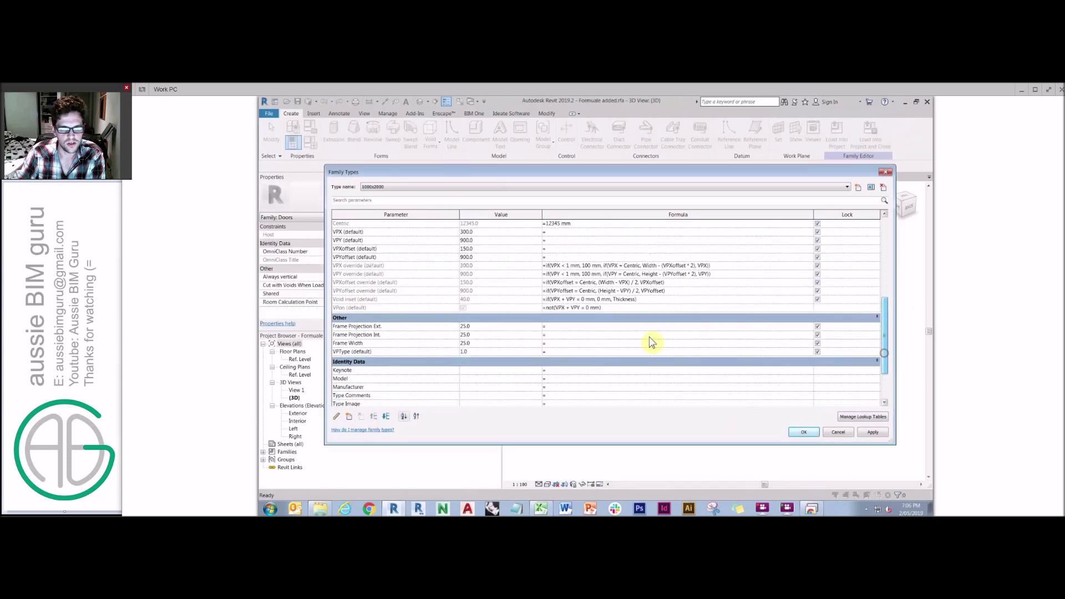
left_click(375, 353)
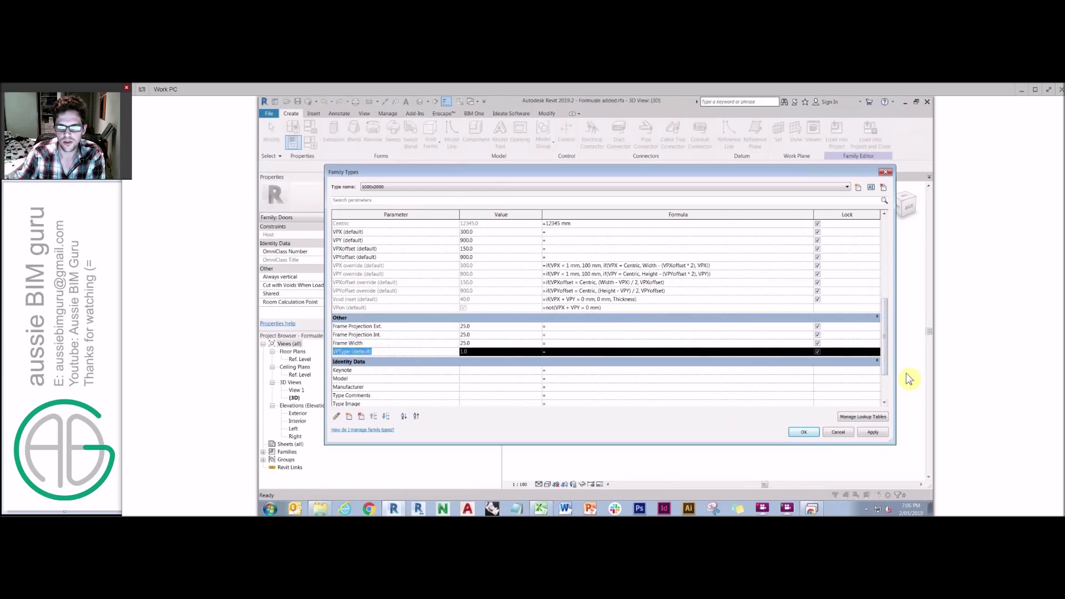
left_click_drag(885, 358, 892, 245)
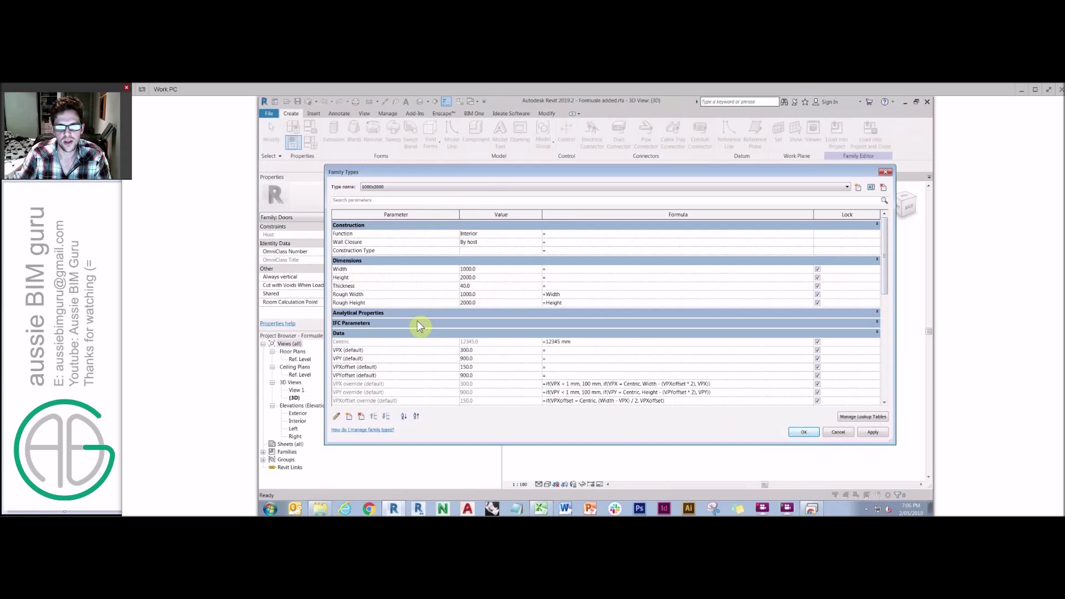
left_click_drag(886, 271, 884, 305)
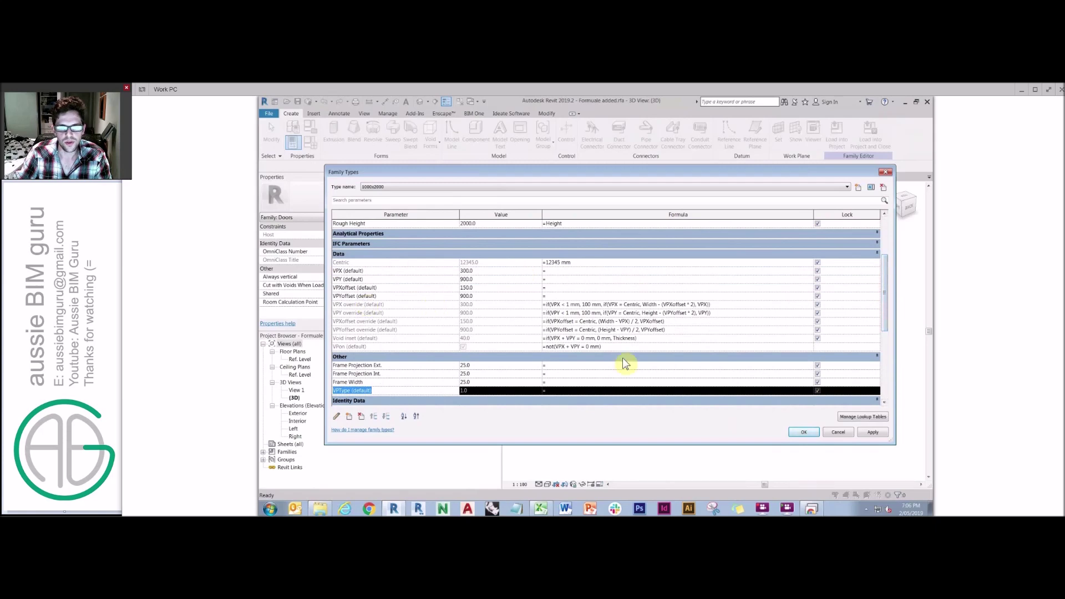
left_click(803, 433)
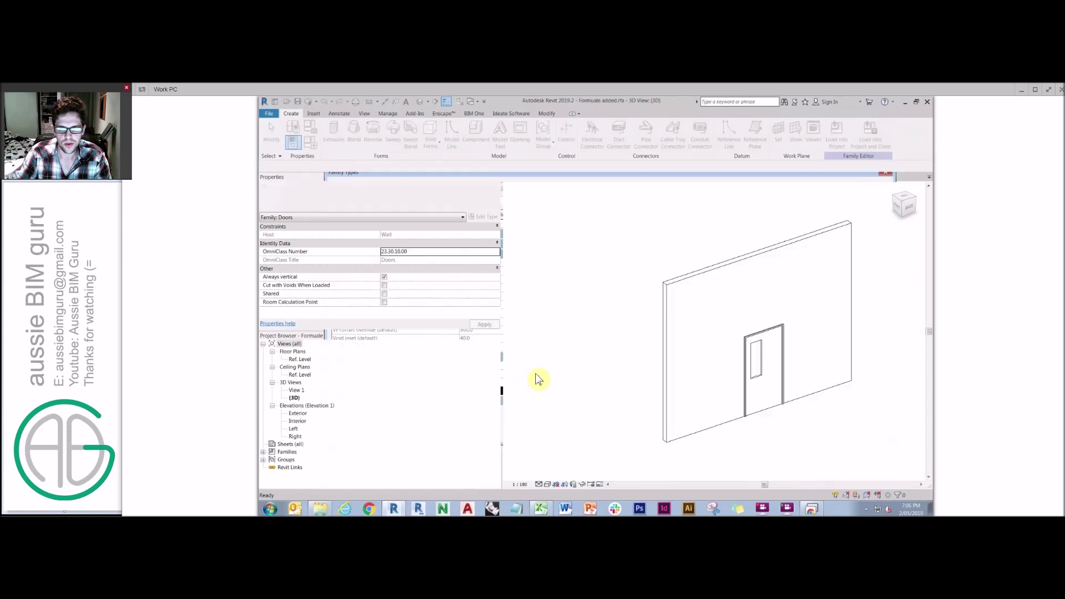
In the Exterior elevation, inspect the vision panel glass and door frame extrusions, then return to View 1
double_click(298, 414)
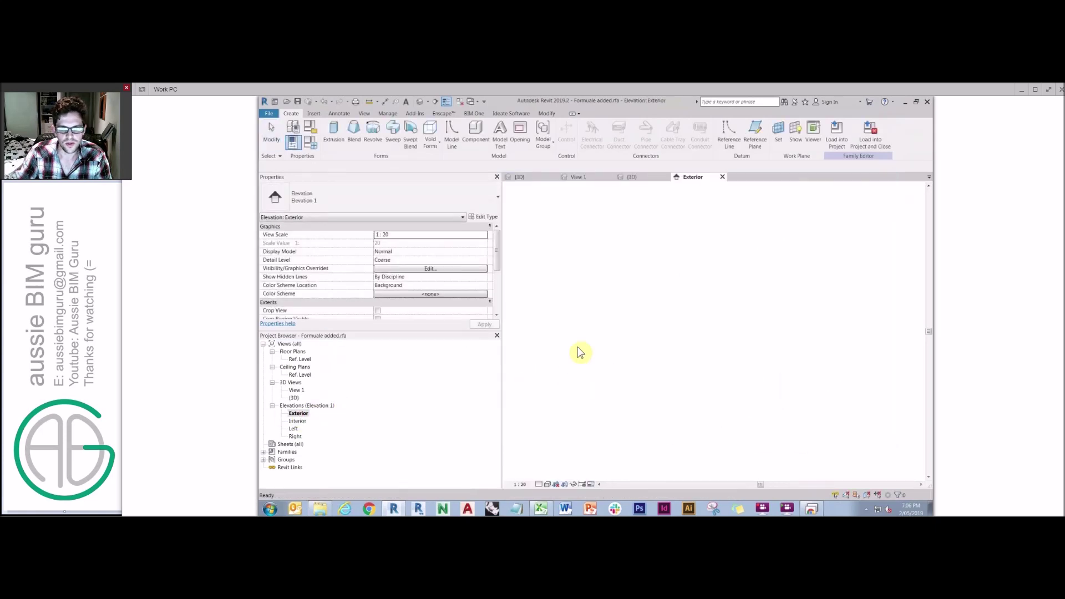
scroll(674, 345, "up", 2)
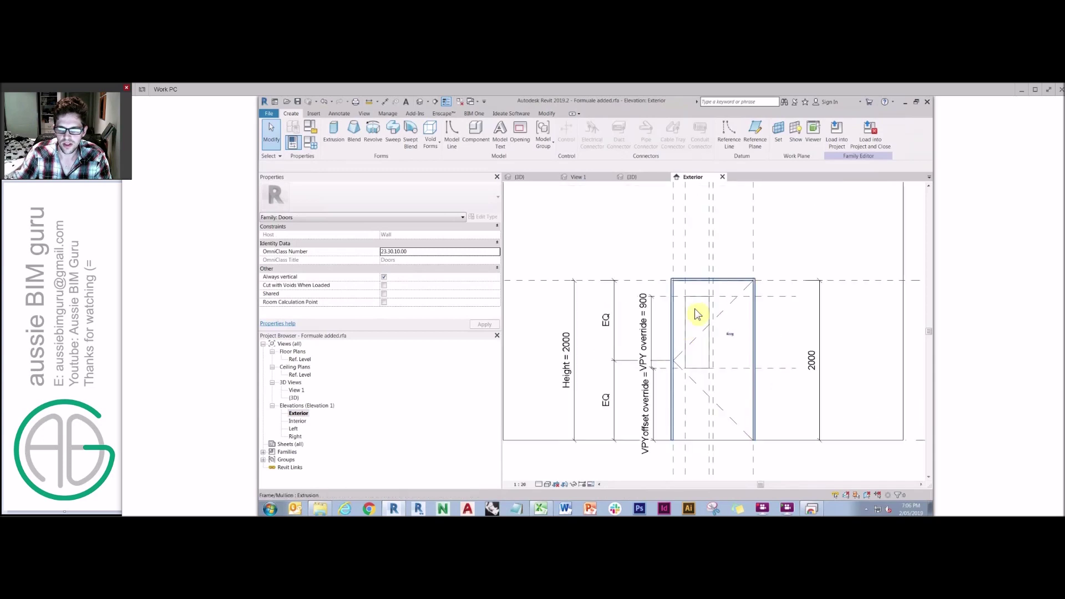
left_click(693, 301)
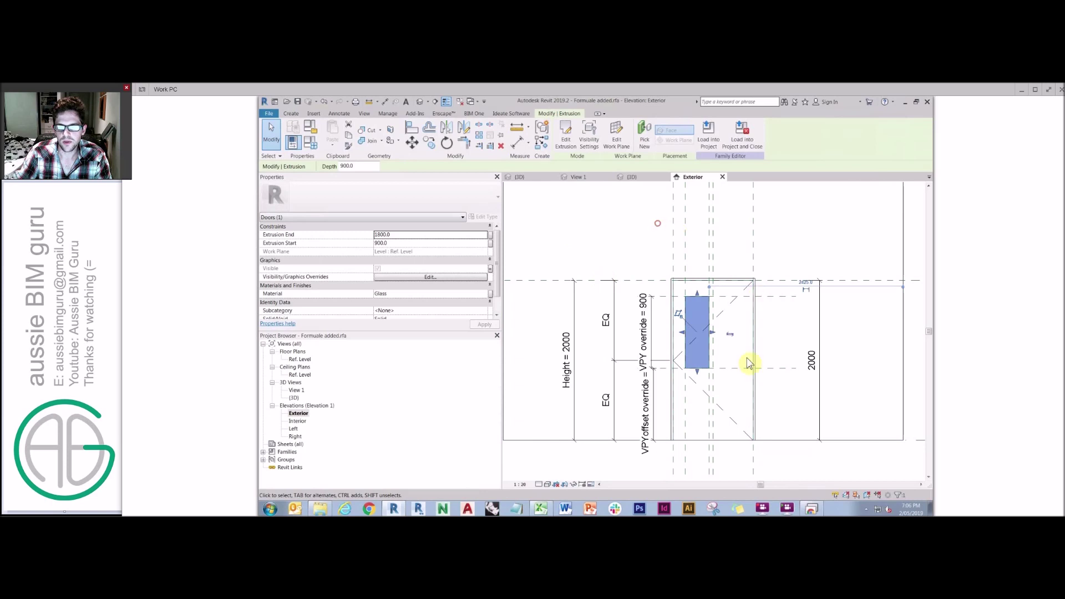
key("Escape")
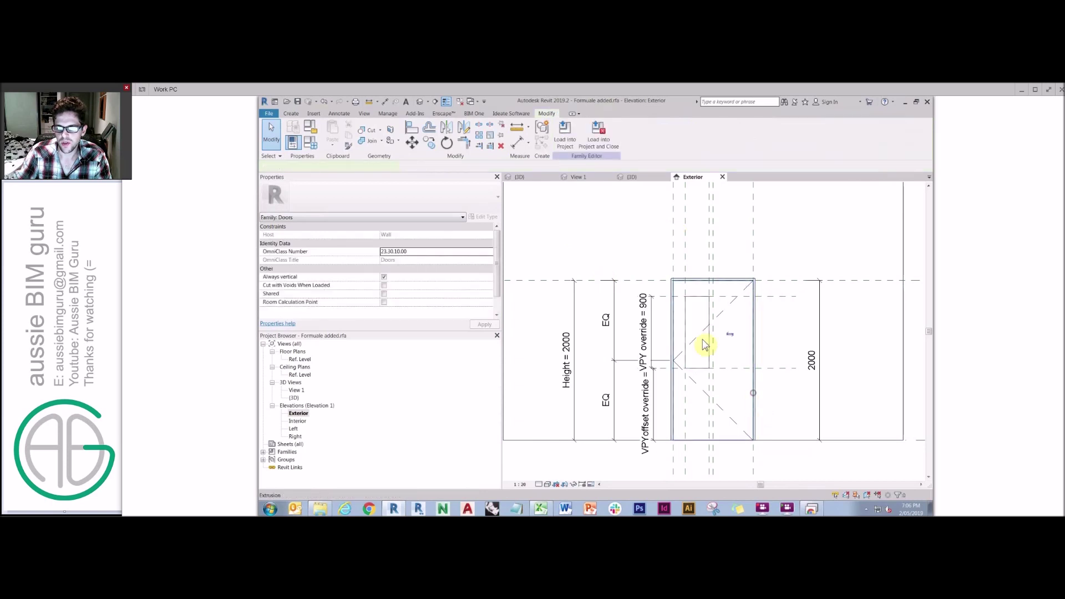
left_click(677, 302)
scroll(679, 300, "up", 1)
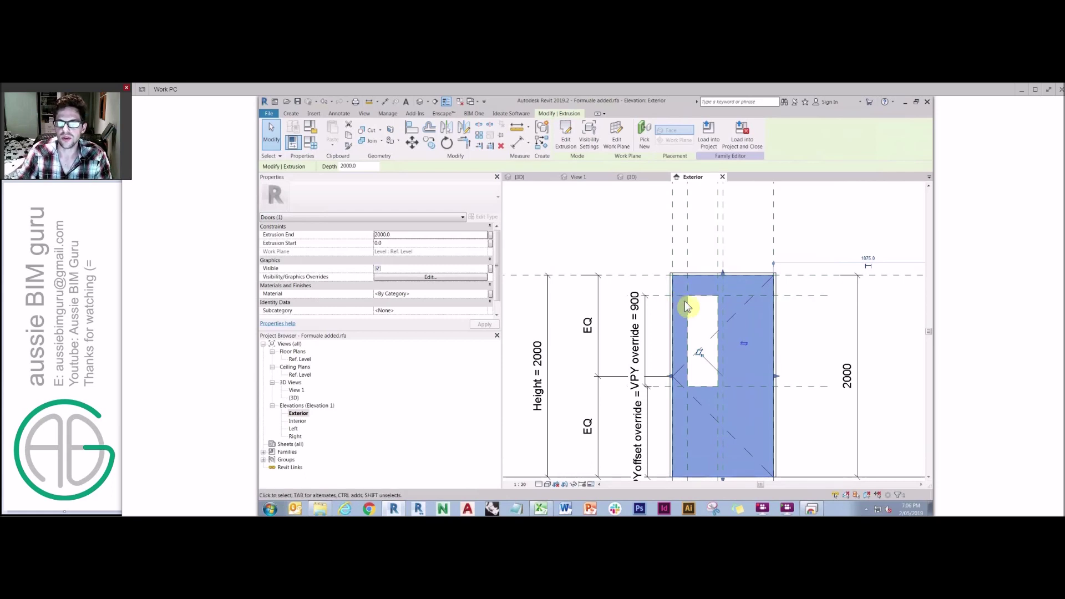
left_click(294, 390)
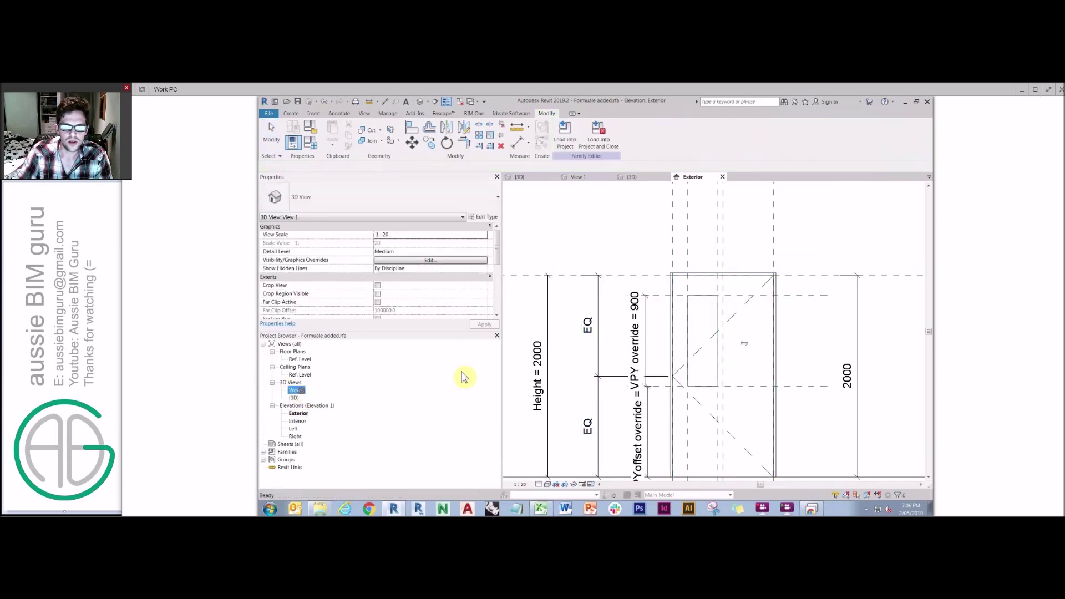
left_click(726, 261)
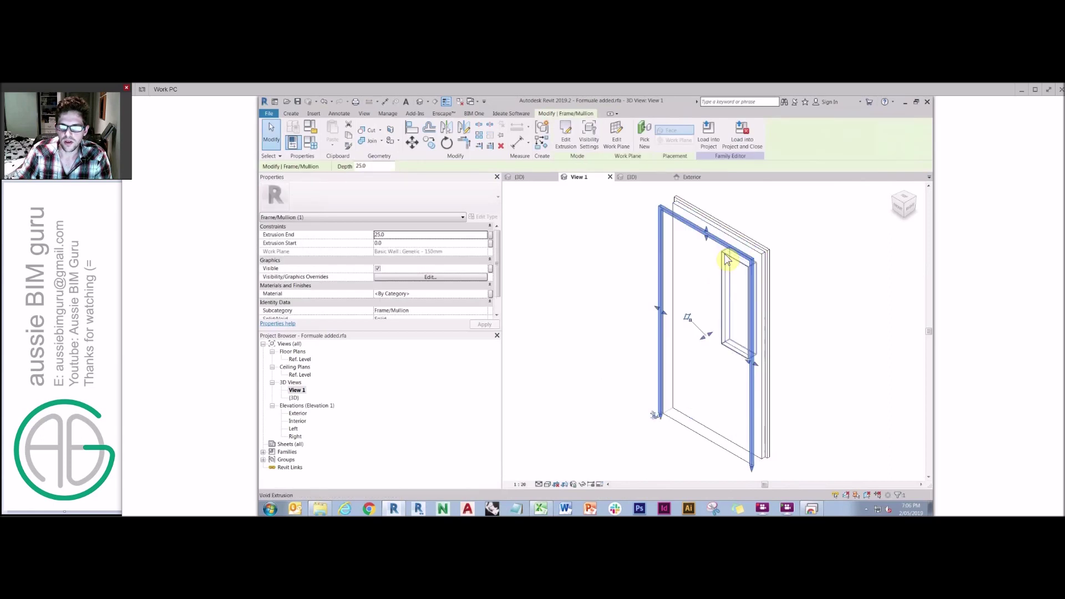
Select the void extrusion, zoom into the Ref. Level plan, and bring up Family Types
left_click(752, 253)
double_click(303, 361)
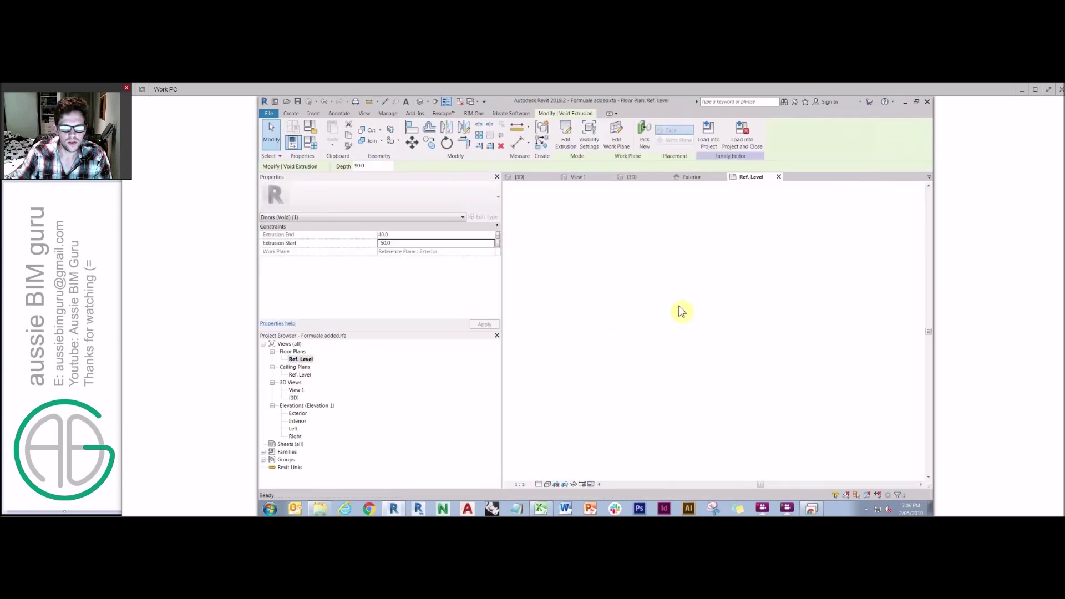
scroll(705, 435, "up", 8)
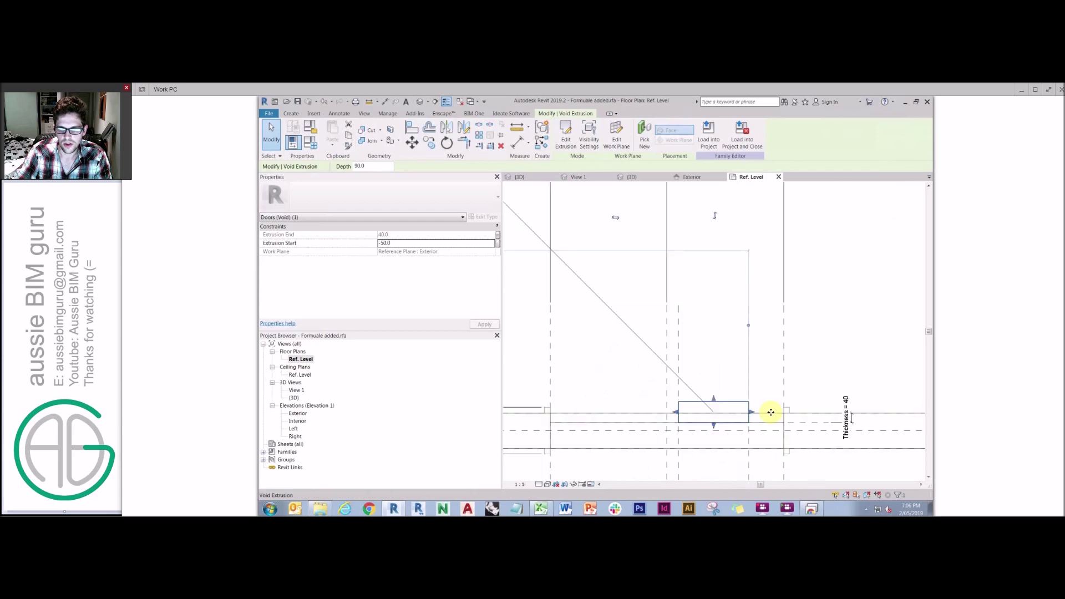
scroll(771, 412, "up", 1)
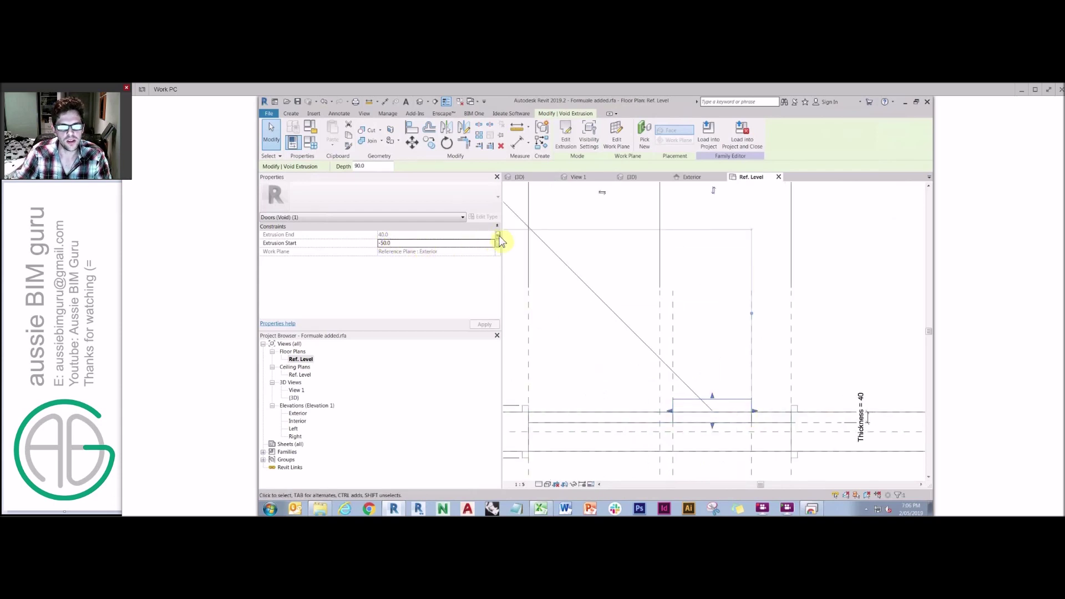
left_click(311, 143)
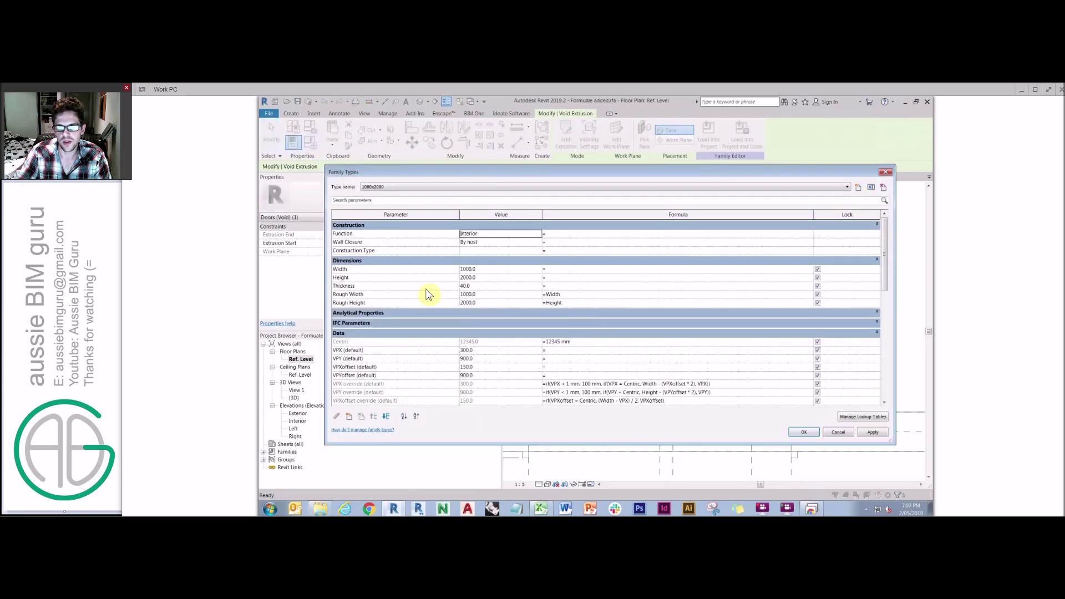
Check the Void inset formula and set VPX (default) and VPY (default) to 0
left_click(888, 263)
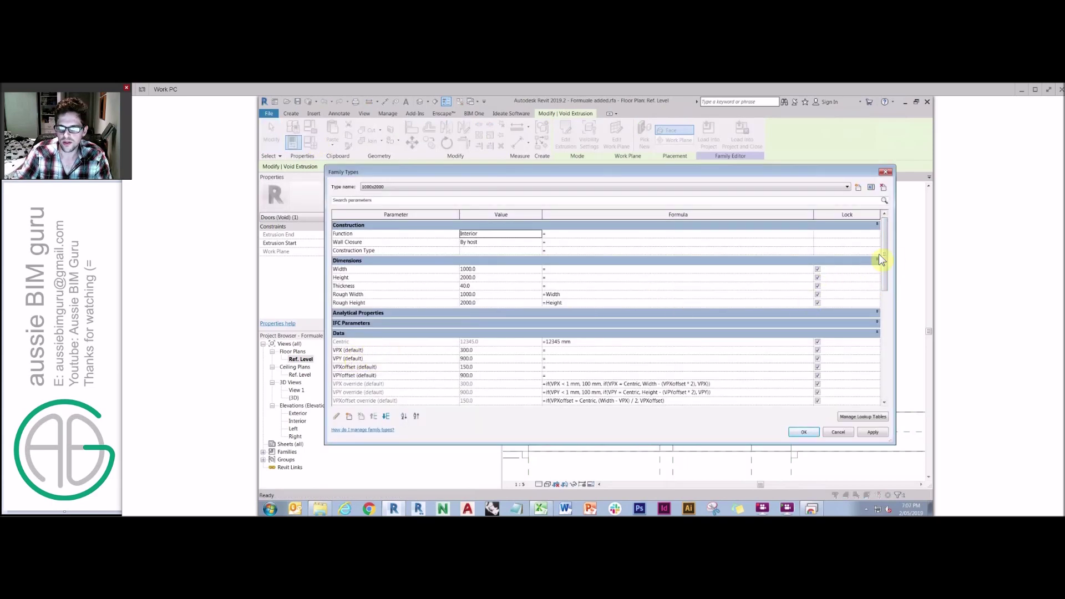
left_click_drag(886, 264, 884, 301)
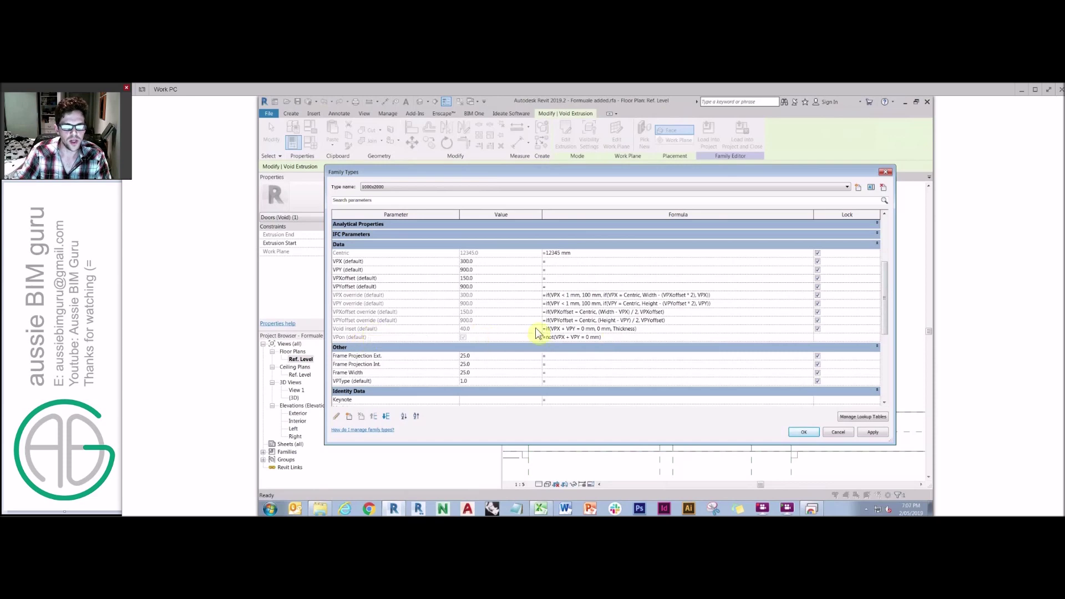
left_click(596, 329)
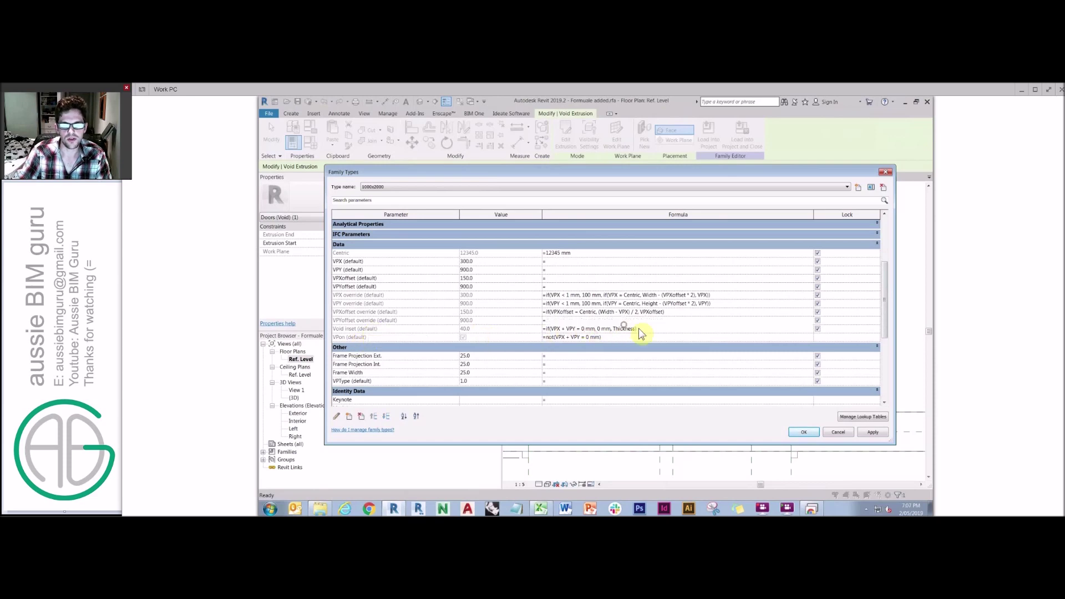
left_click(599, 329)
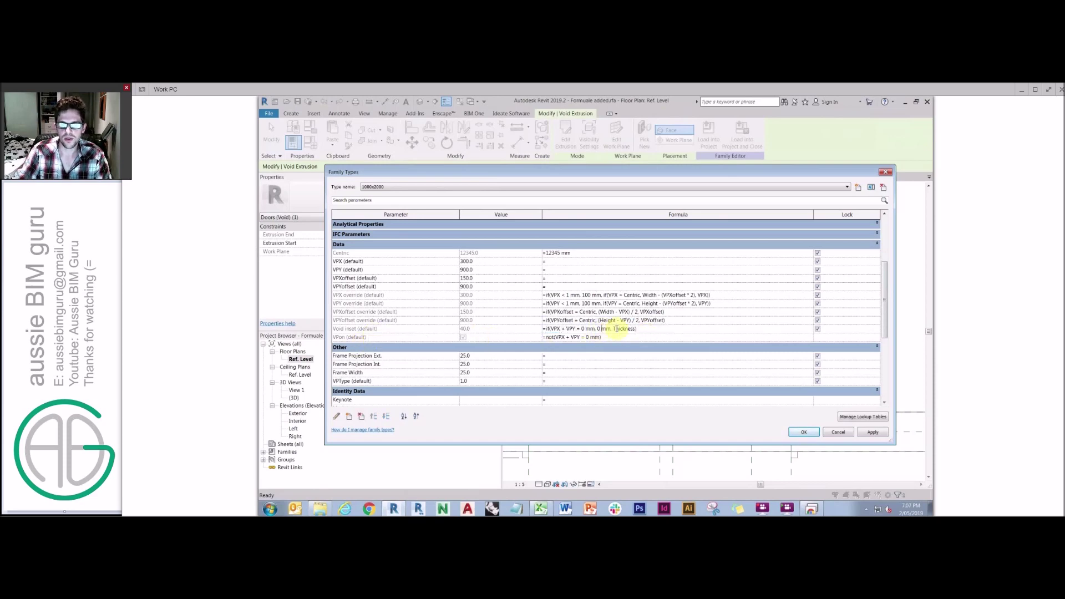
left_click(482, 262)
type("0")
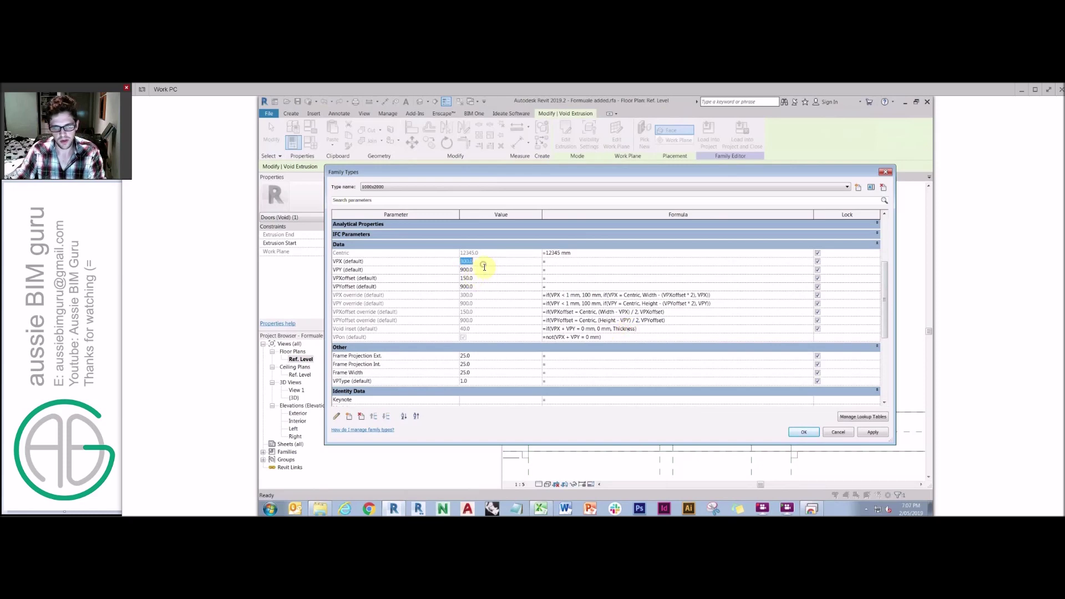
left_click(487, 270)
type("0")
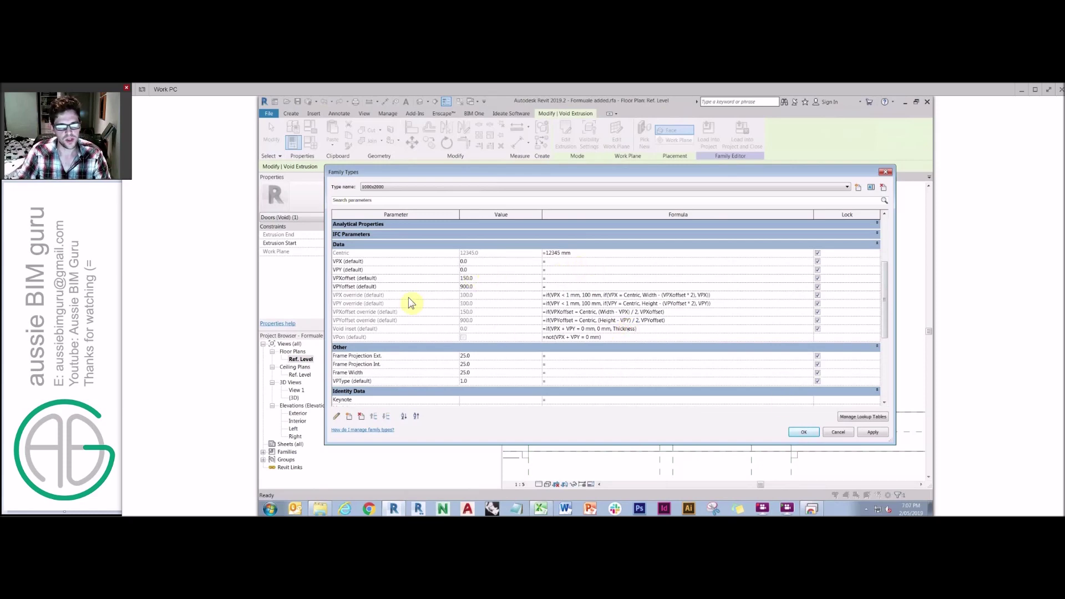
Review the VPX and VPY override formulas, accept the values, and select the plan's void extrusion
left_click(400, 299)
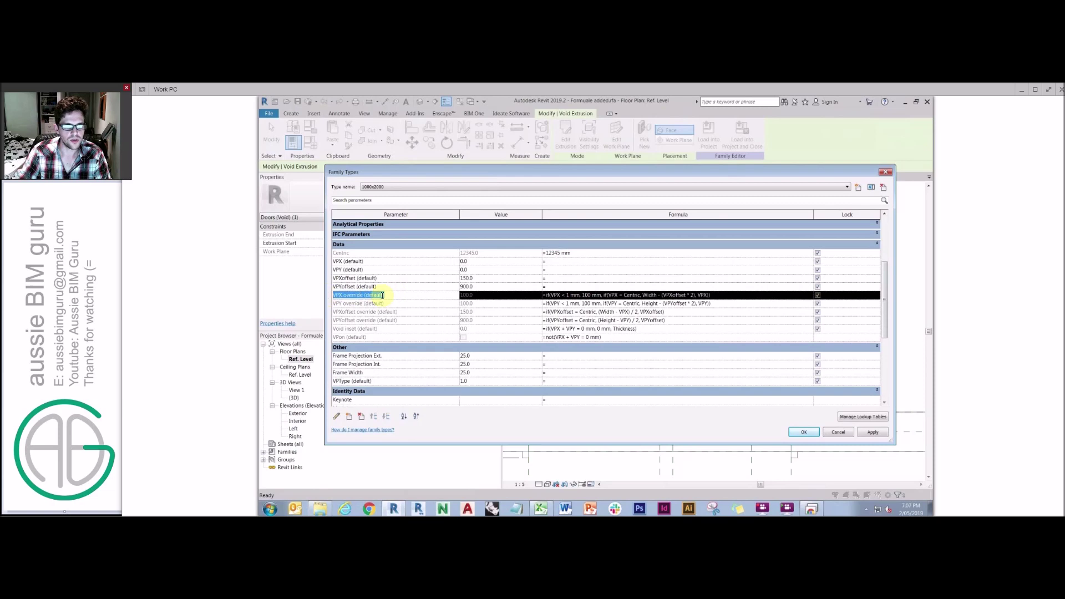
left_click(396, 304)
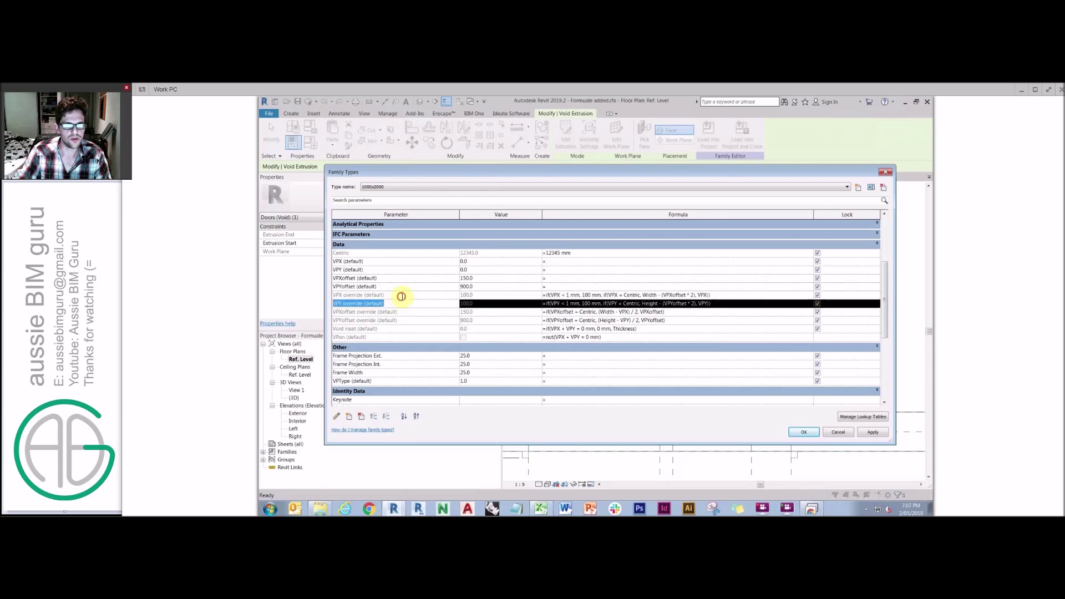
left_click(463, 291)
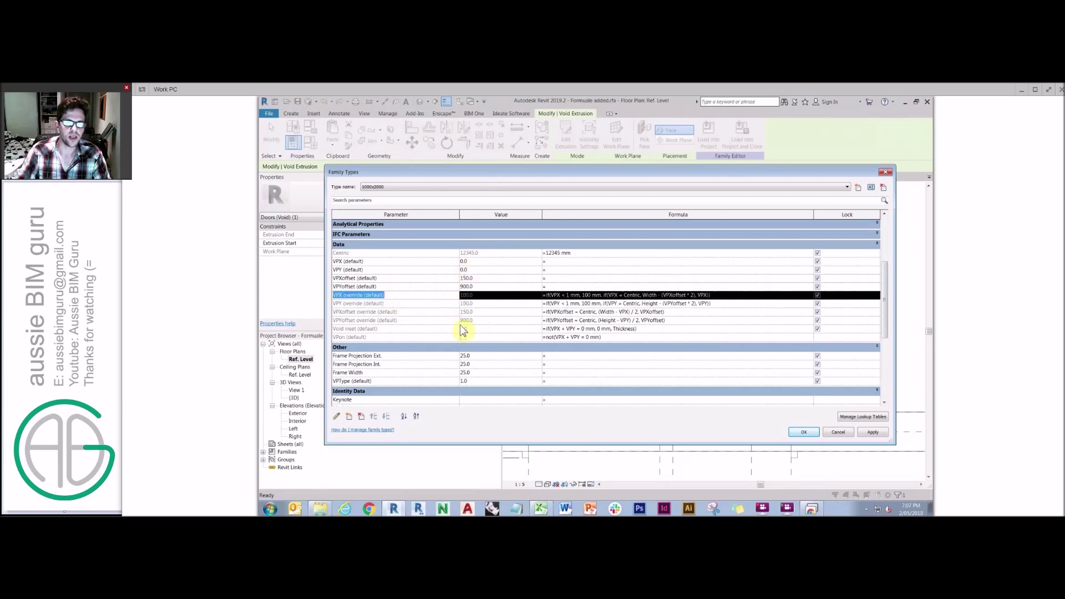
left_click(550, 296)
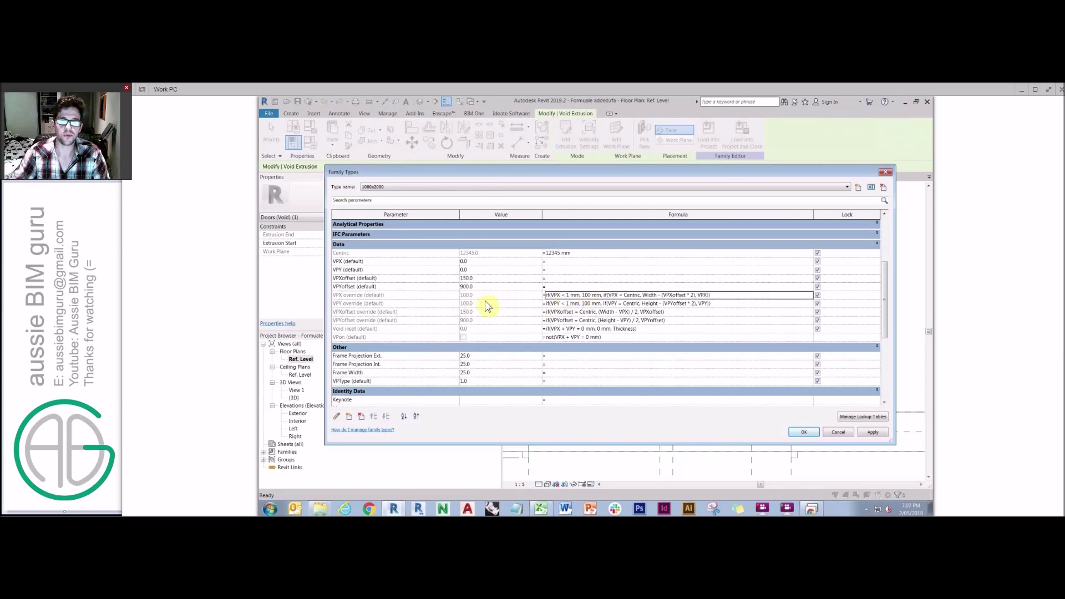
left_click(805, 432)
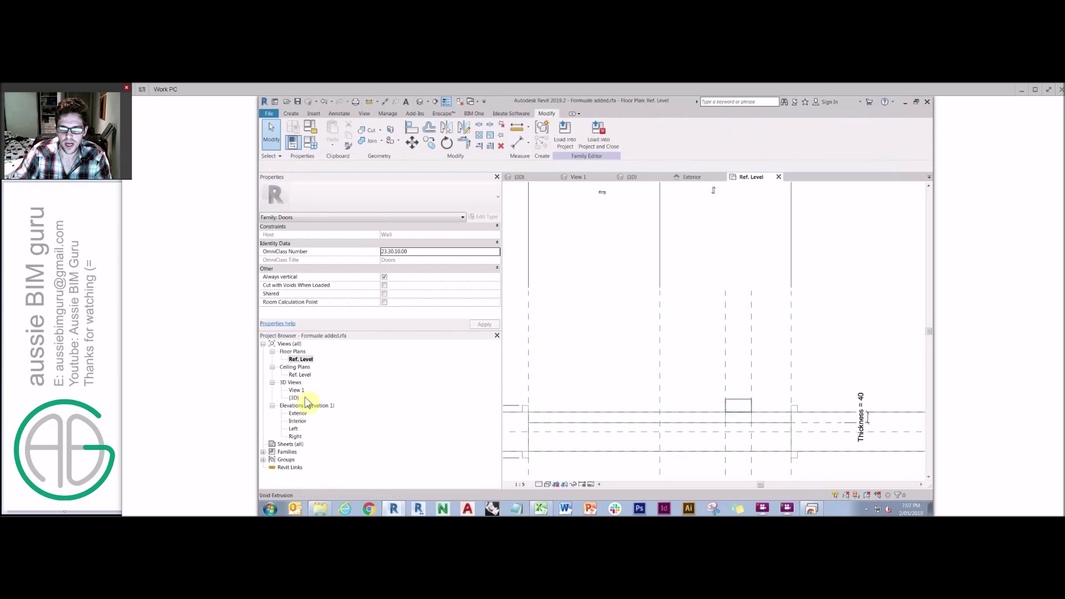
left_click(727, 415)
In 3D View 1, select the small void extrusion and toggle preview visibility on and back off
double_click(295, 390)
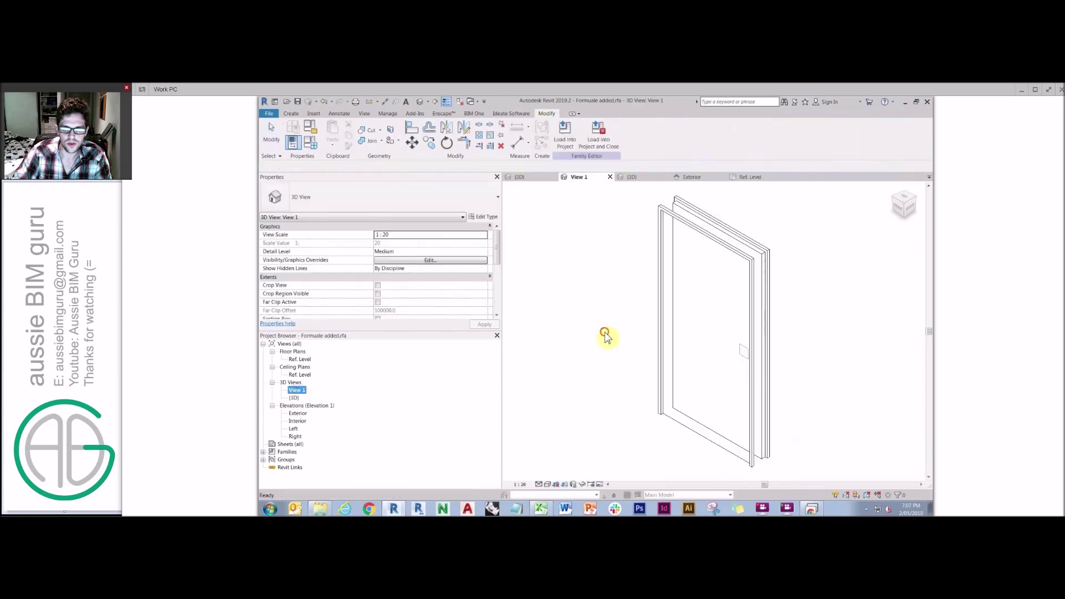
left_click(743, 351)
left_click(580, 398)
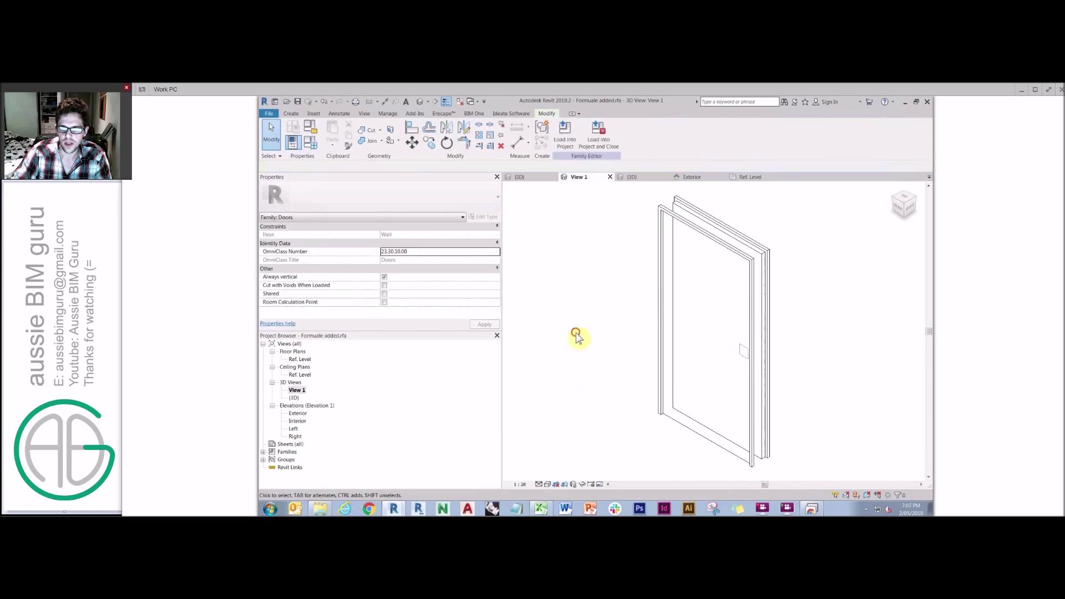
left_click(602, 486)
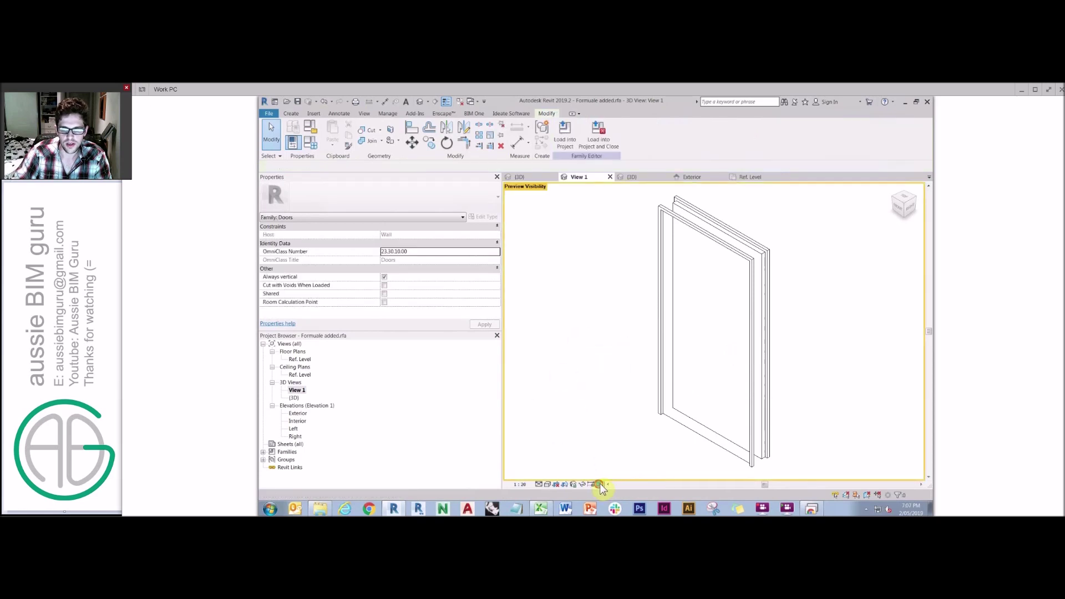
left_click(605, 486)
left_click(628, 461)
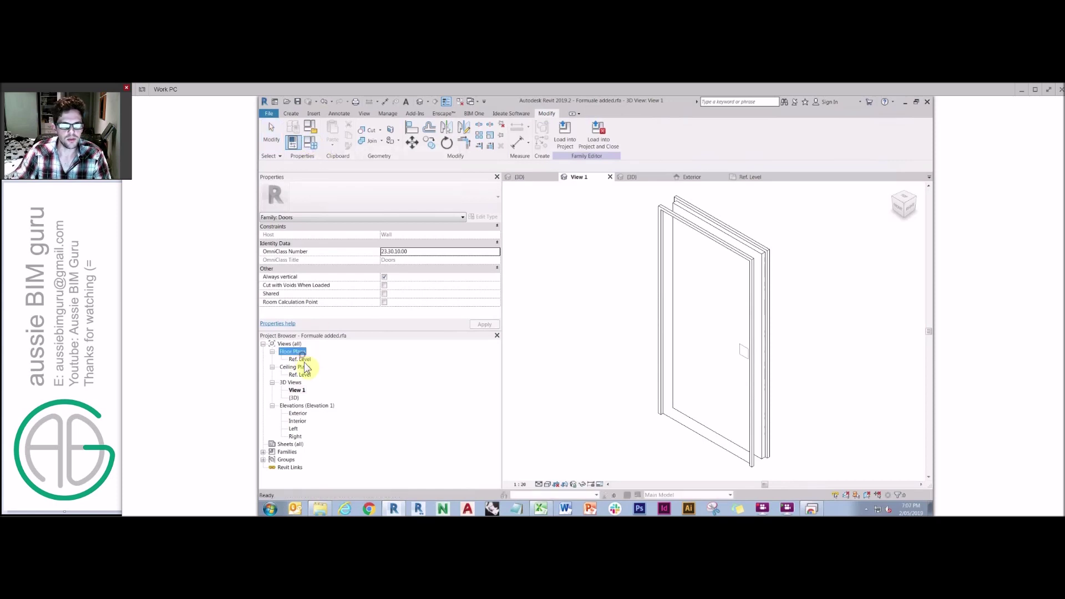
Check the VPX offset dimension in the Ref. Level plan, then centre the door in the Exterior elevation
double_click(301, 360)
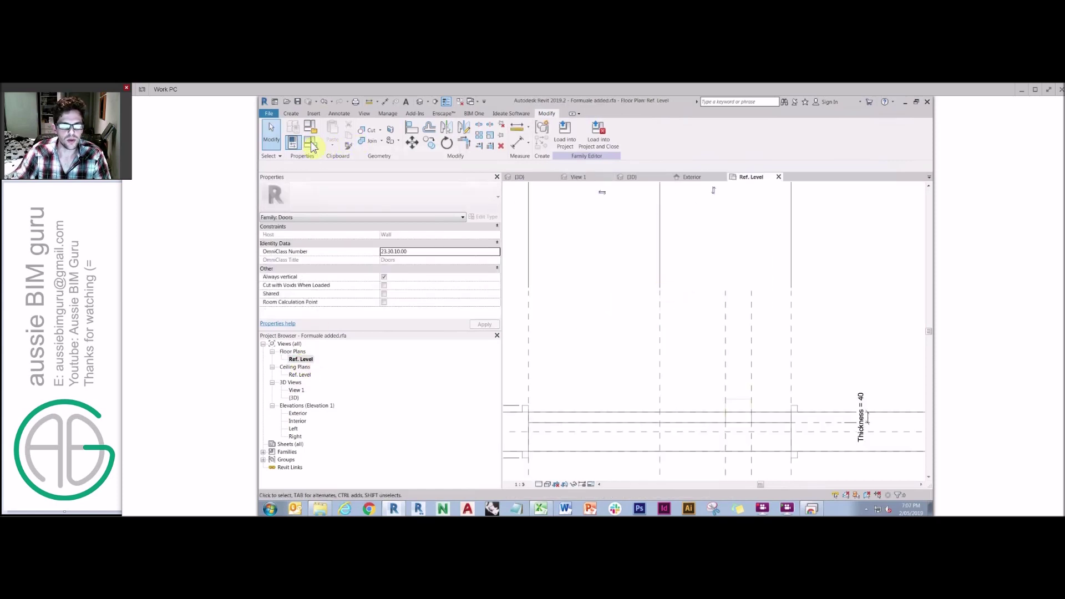
scroll(688, 360, "down", 4)
scroll(702, 371, "up", 2)
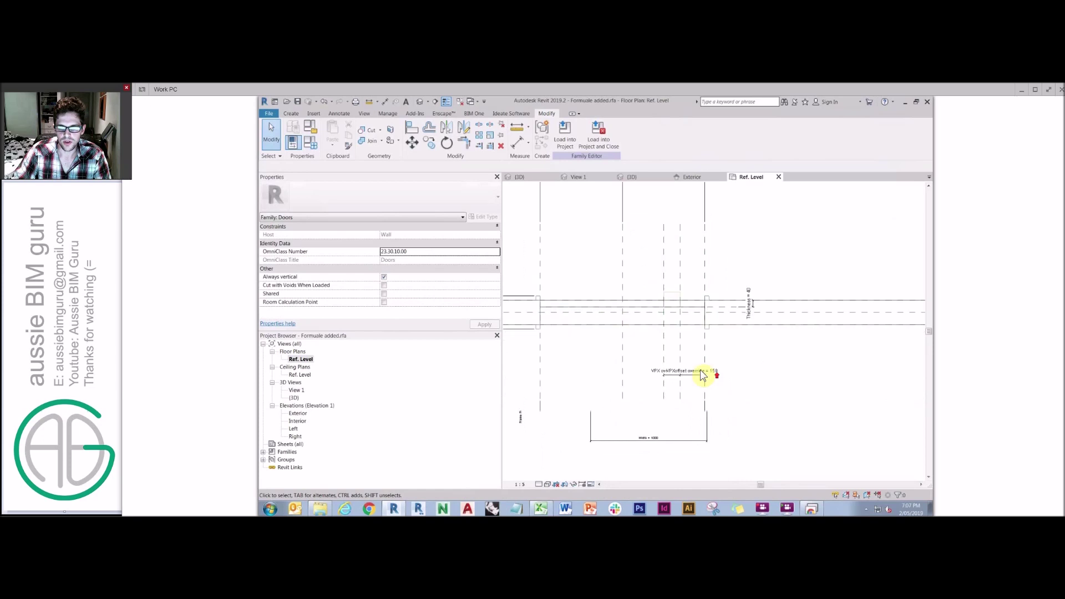
left_click(693, 378)
scroll(683, 376, "up", 2)
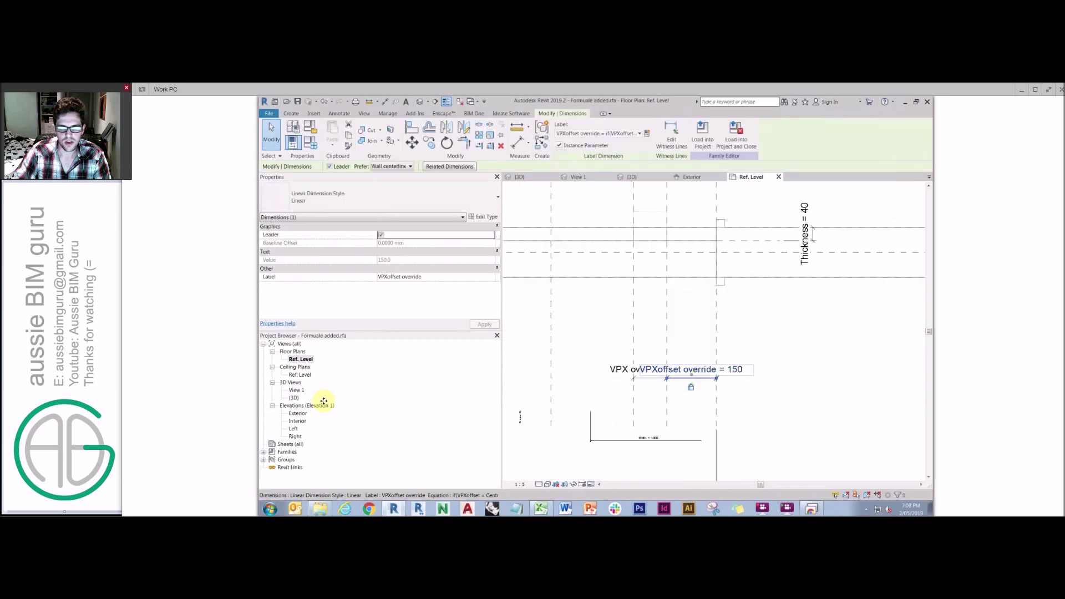
double_click(297, 421)
left_click(298, 413)
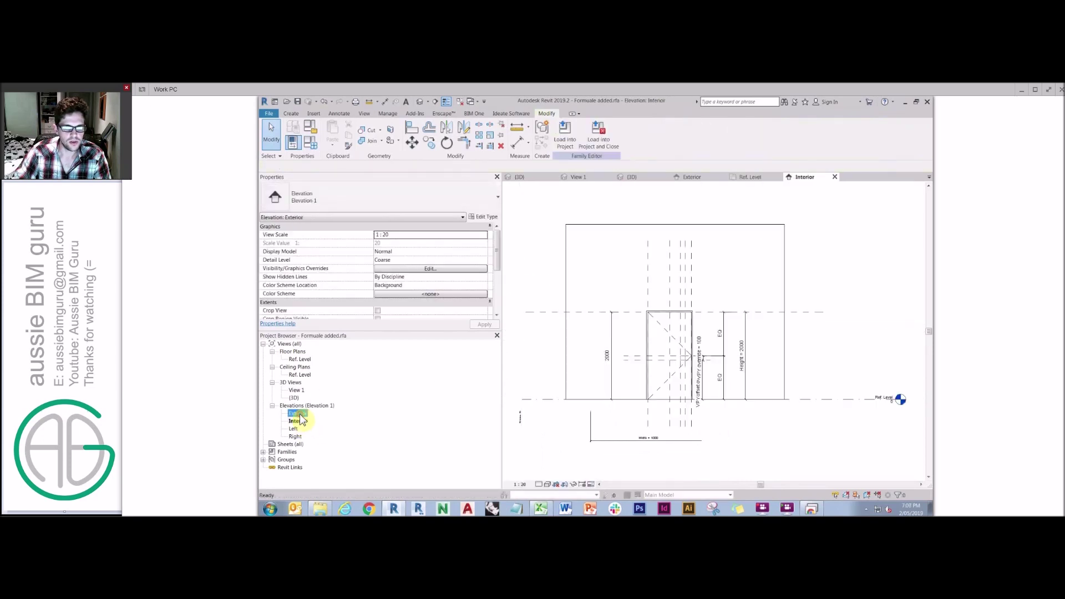
scroll(665, 366, "up", 2)
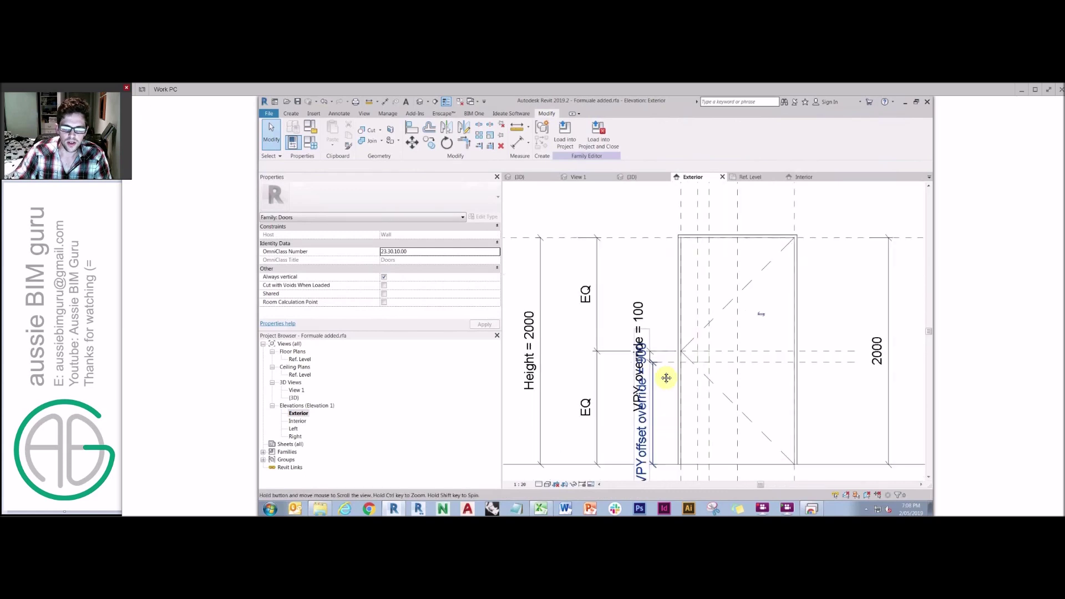
middle_click_drag(676, 238, 630, 275)
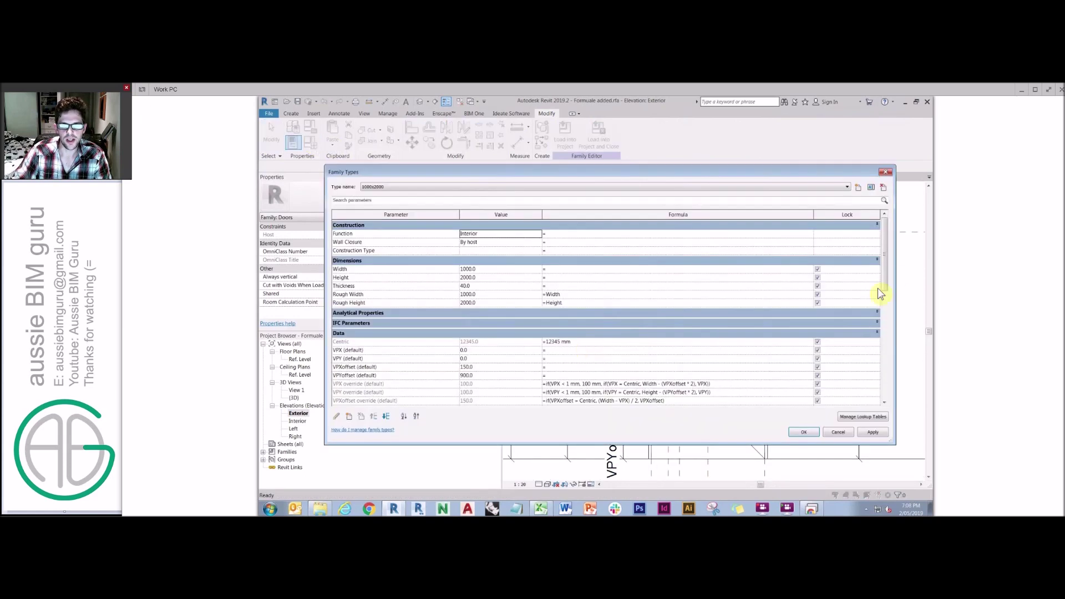
Inspect the Centric parameter and its formula in Family Types
scroll(886, 294, "down", 2)
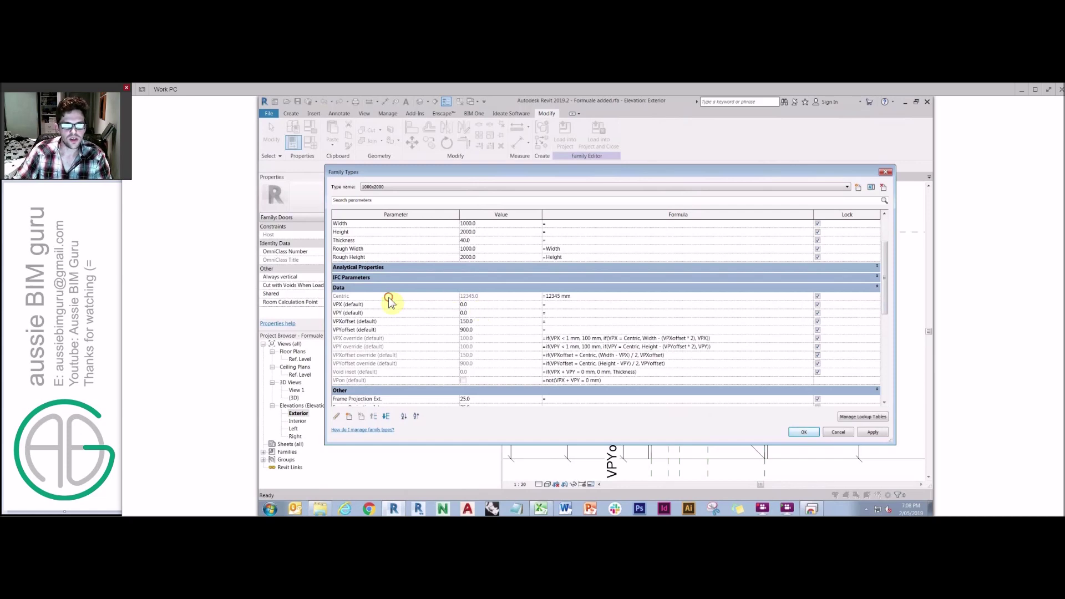
left_click(361, 296)
left_click(570, 300)
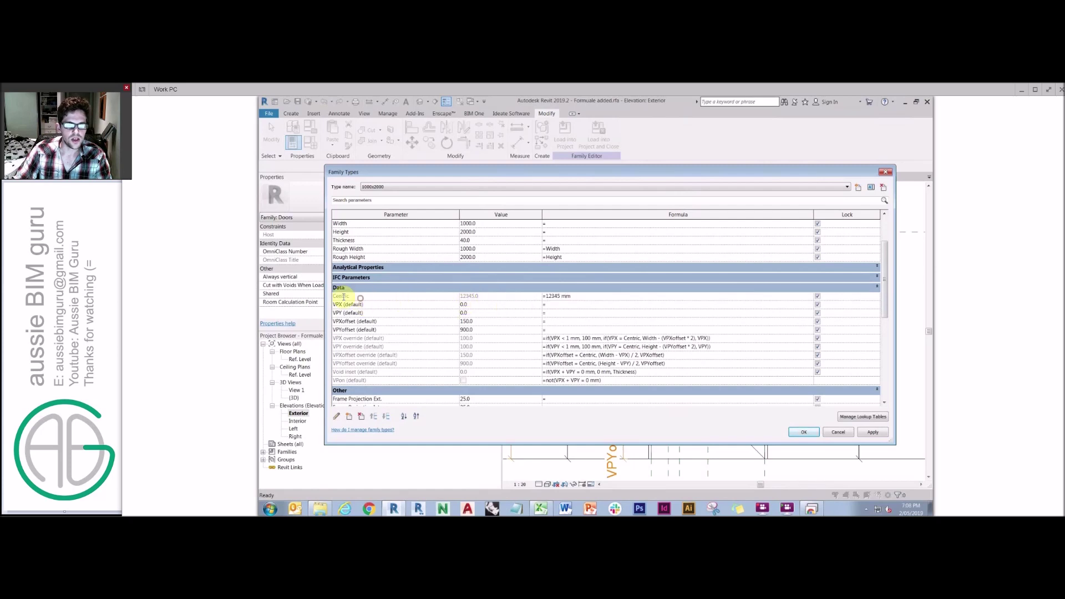
left_click(345, 295)
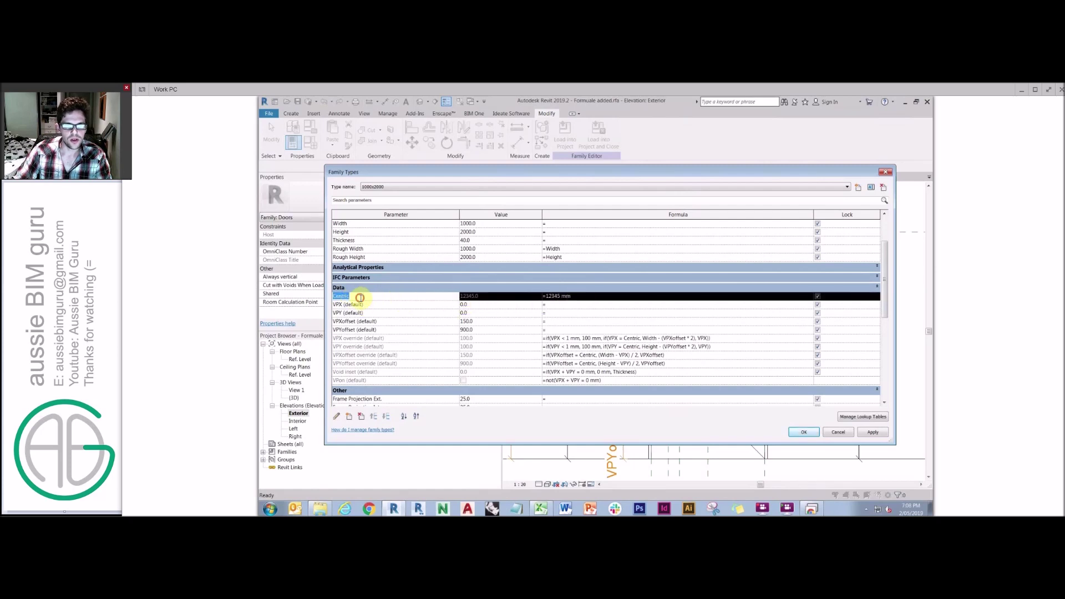
left_click(559, 300)
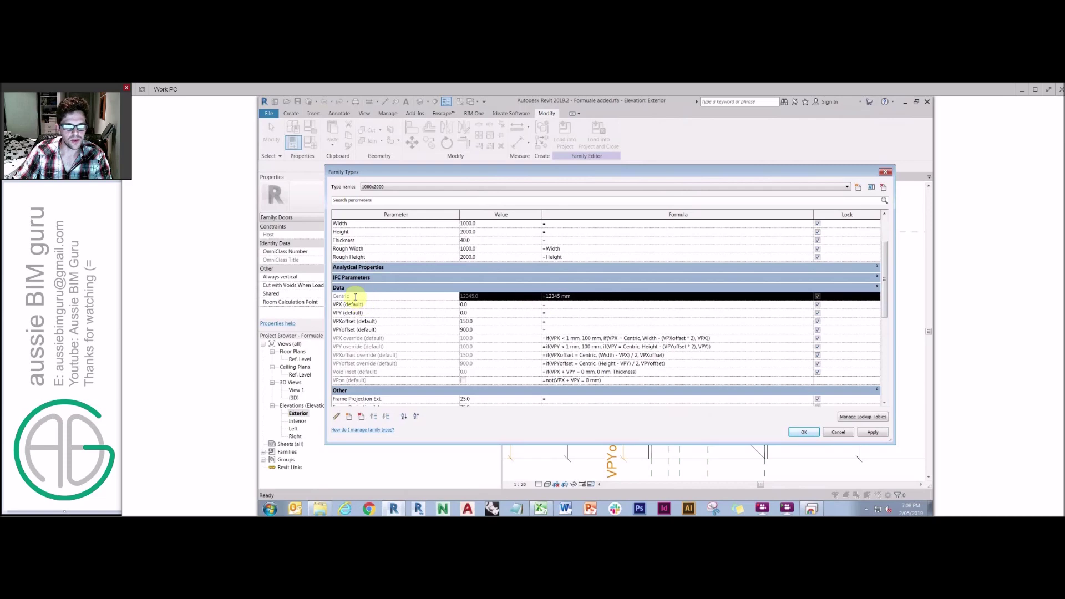
Set VPX and VPY defaults to 12345, review the VPX override formula, and apply
left_click(484, 304)
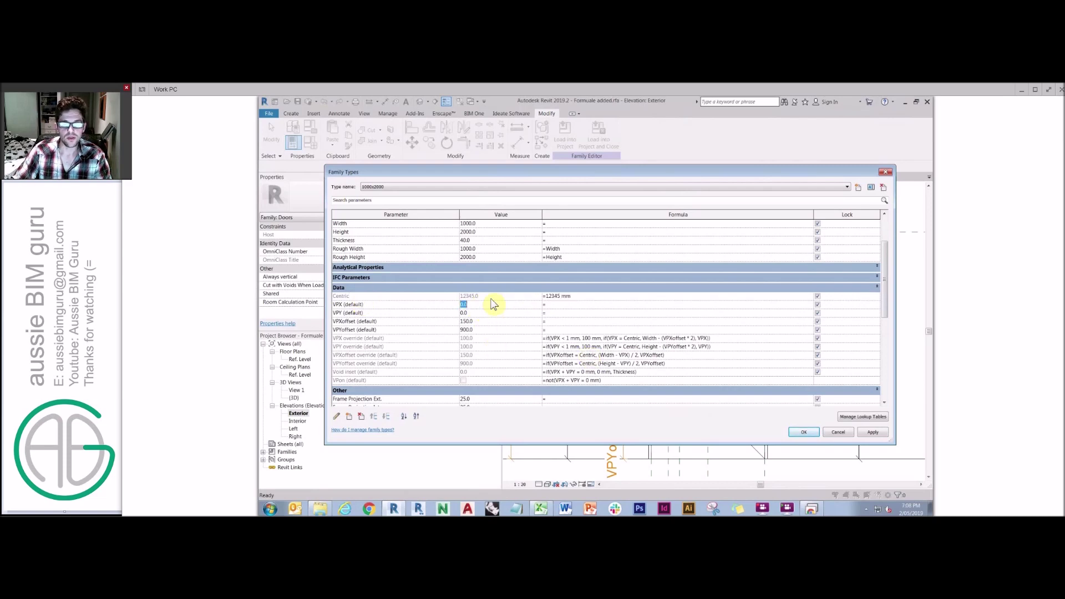
type("1")
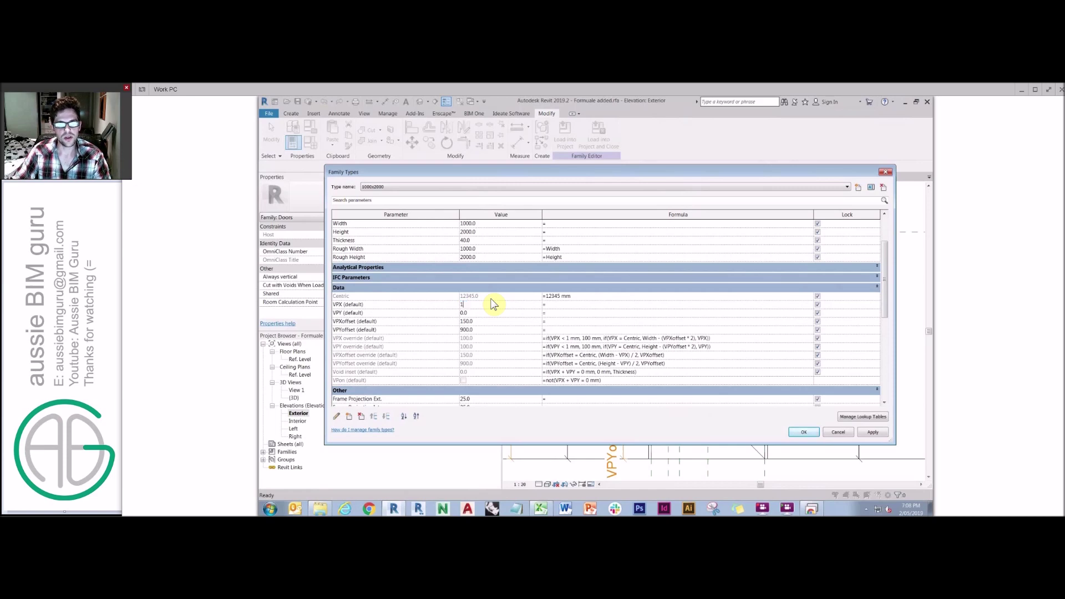
type("2345")
left_click(481, 314)
type("123")
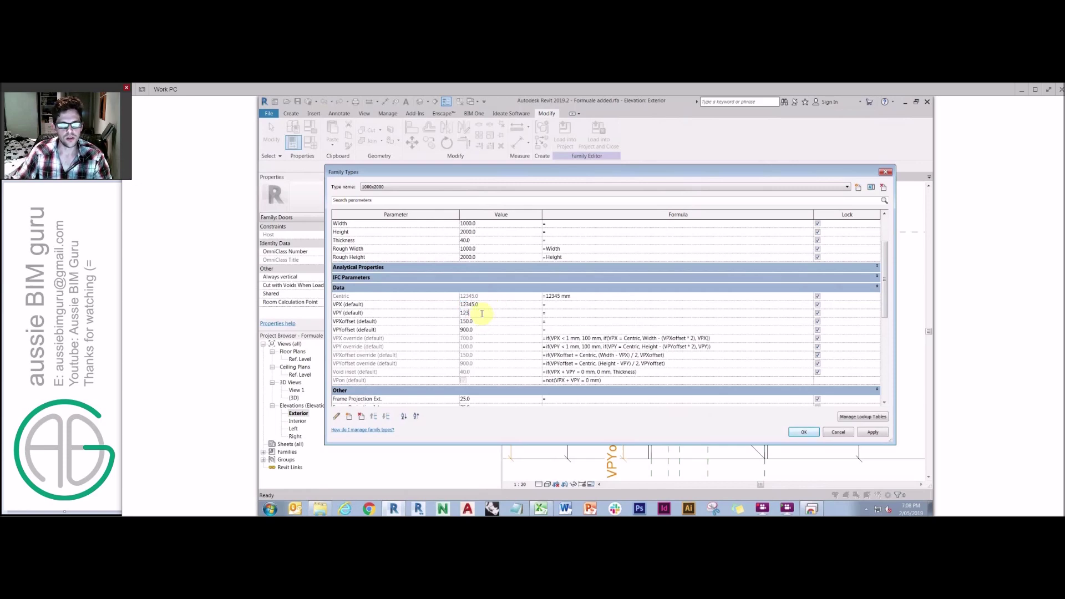
type("45")
left_click(435, 339)
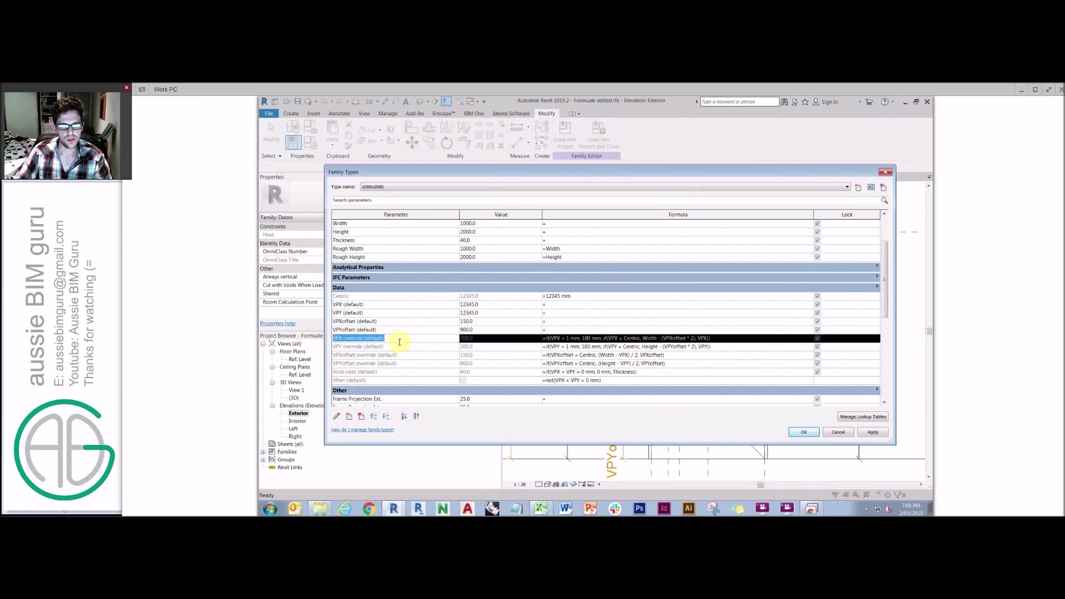
left_click(606, 339)
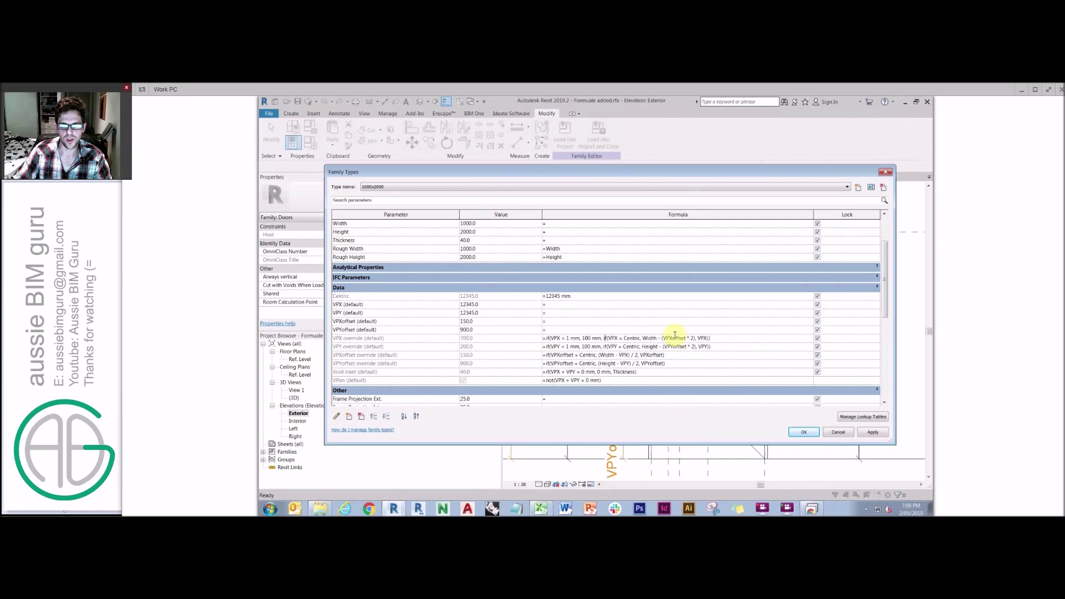
left_click(805, 433)
scroll(699, 336, "down", 1)
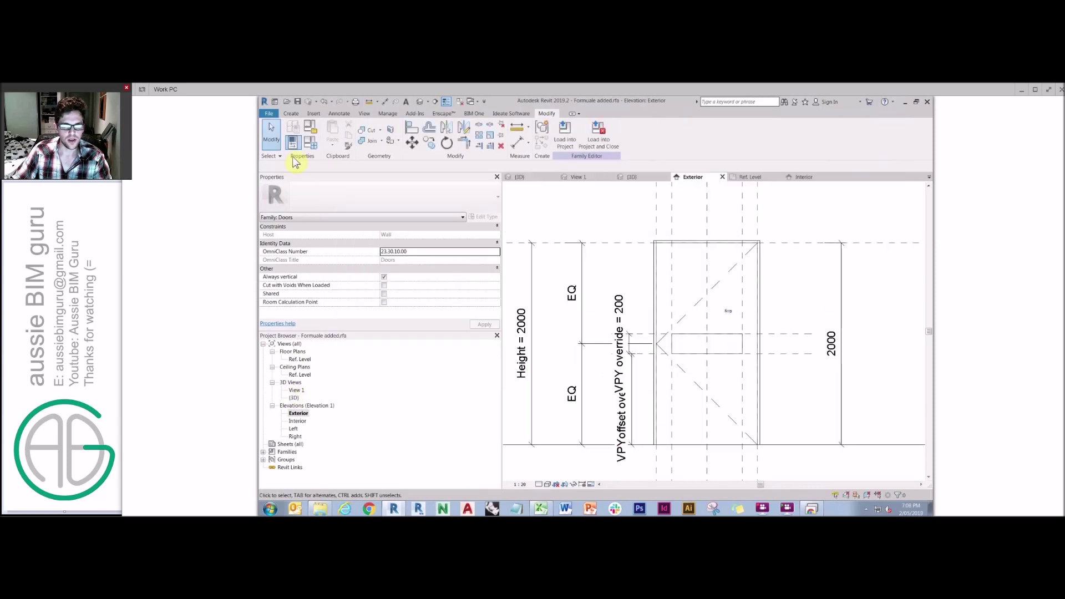
Reopen Family Types with FT, set VPXoffset to 100, test VPYoffset 200, and apply
key("f")
key("t")
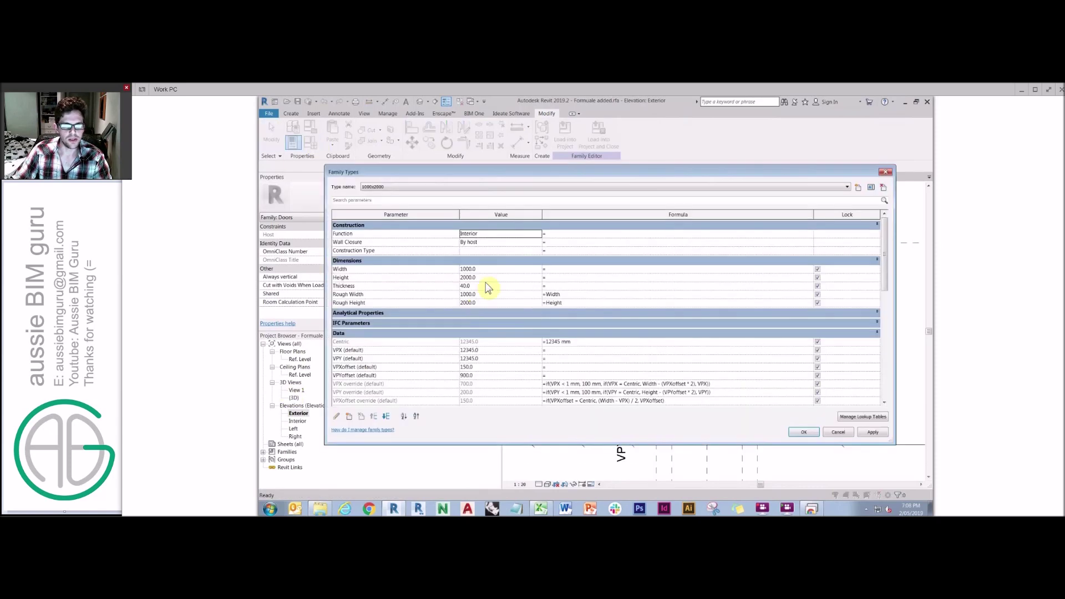
left_click(486, 367)
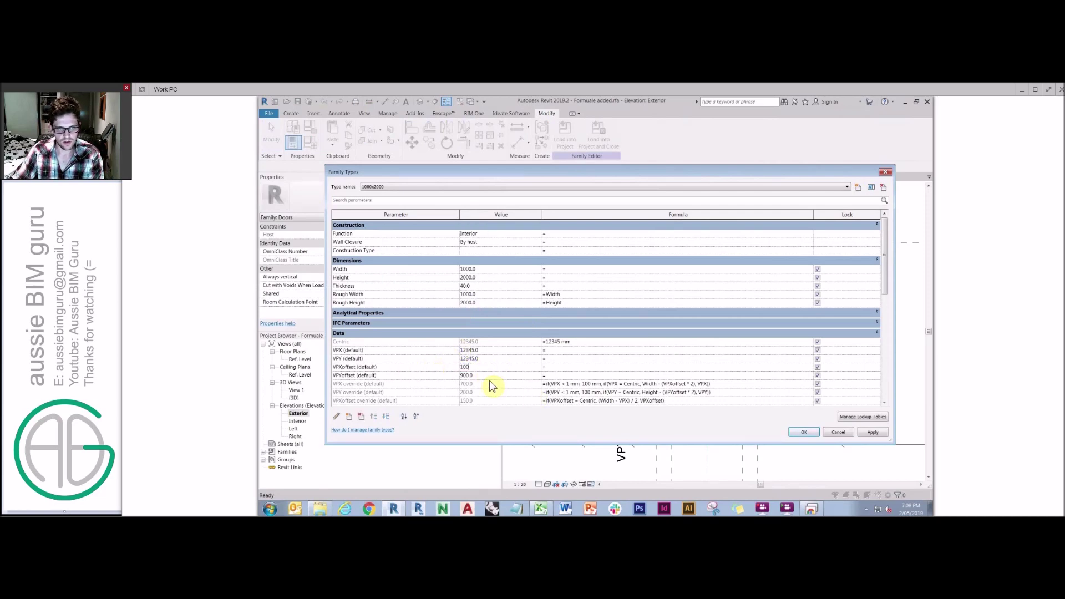
left_click(492, 375)
type("200")
left_click(804, 432)
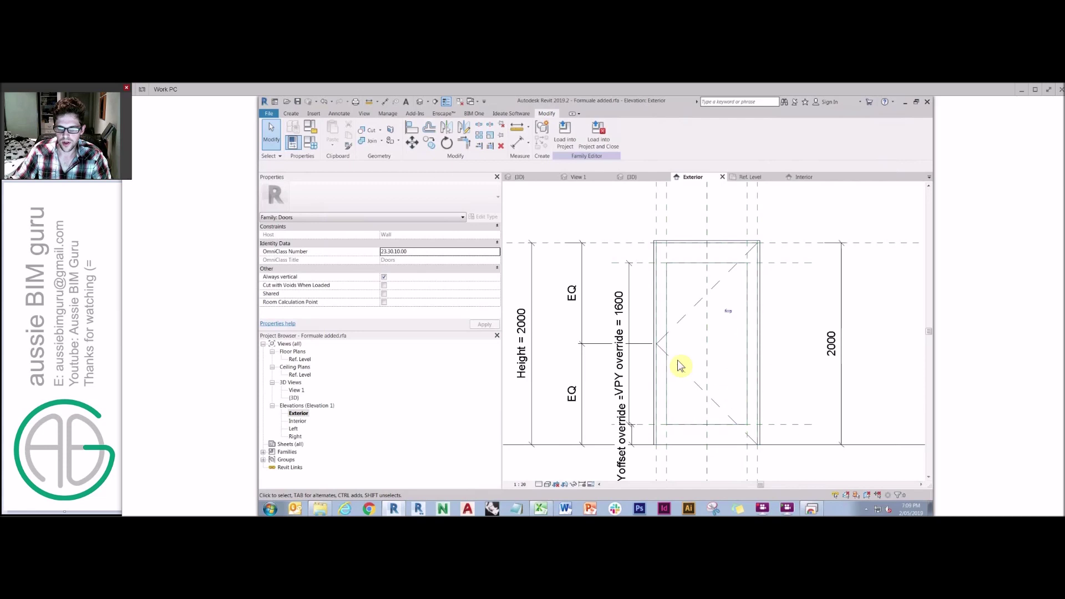
Set VPYoffset to 900, VPX to 300 and VPY to 600, then apply and reopen Family Types
left_click(311, 144)
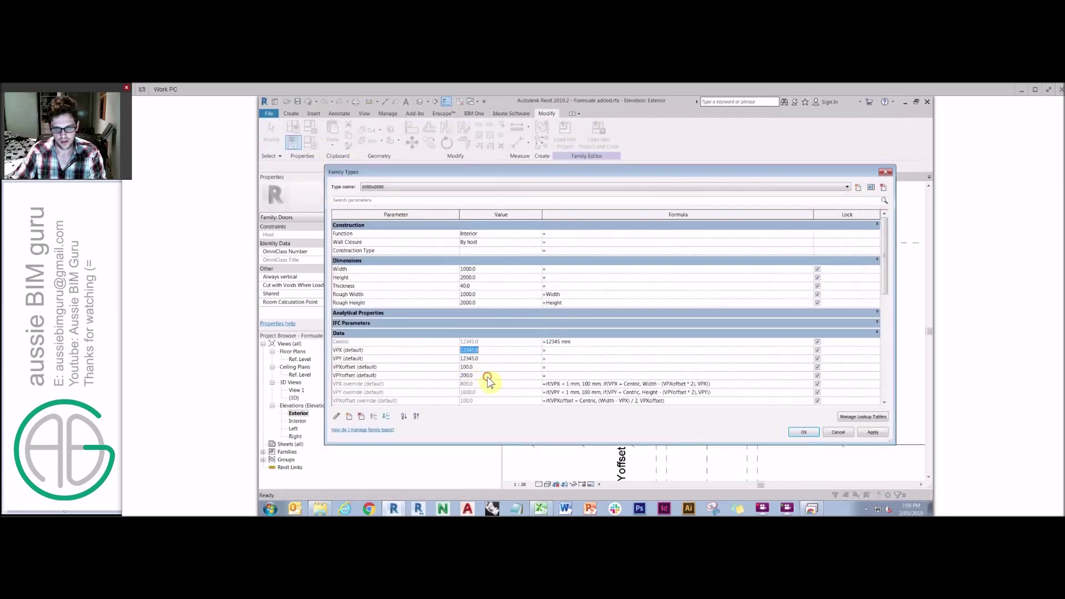
left_click(487, 377)
type("900")
left_click(501, 351)
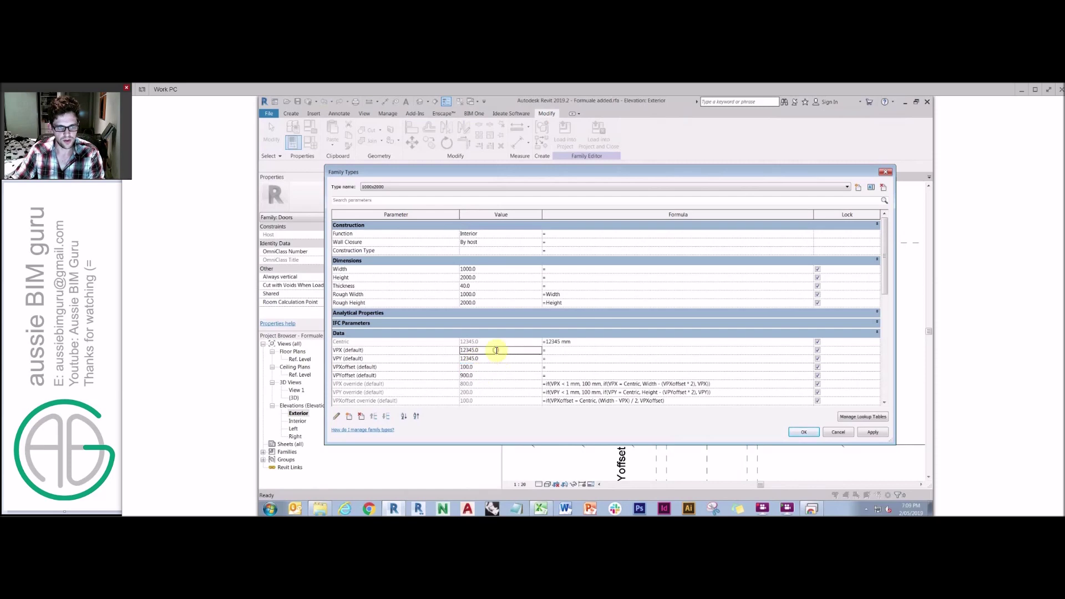
type("300")
left_click(491, 361)
type("600")
left_click(577, 360)
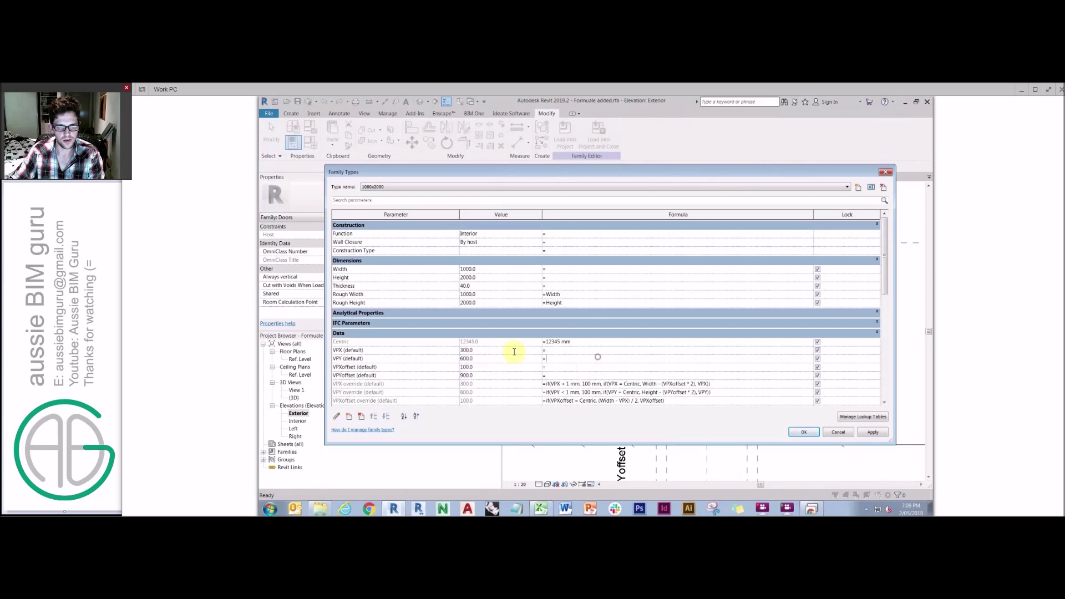
left_click(804, 431)
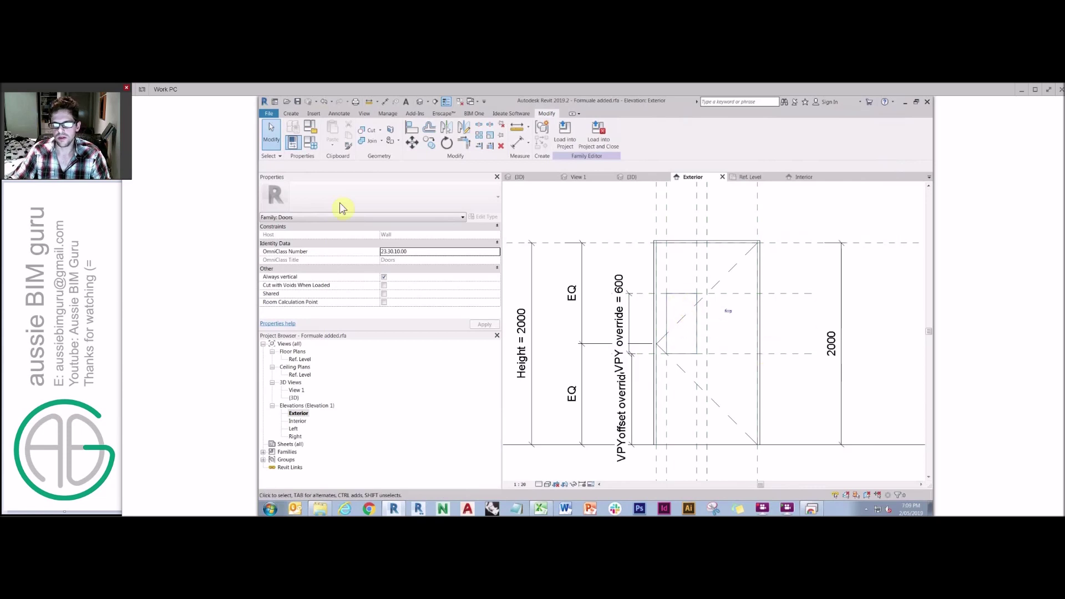
left_click(310, 143)
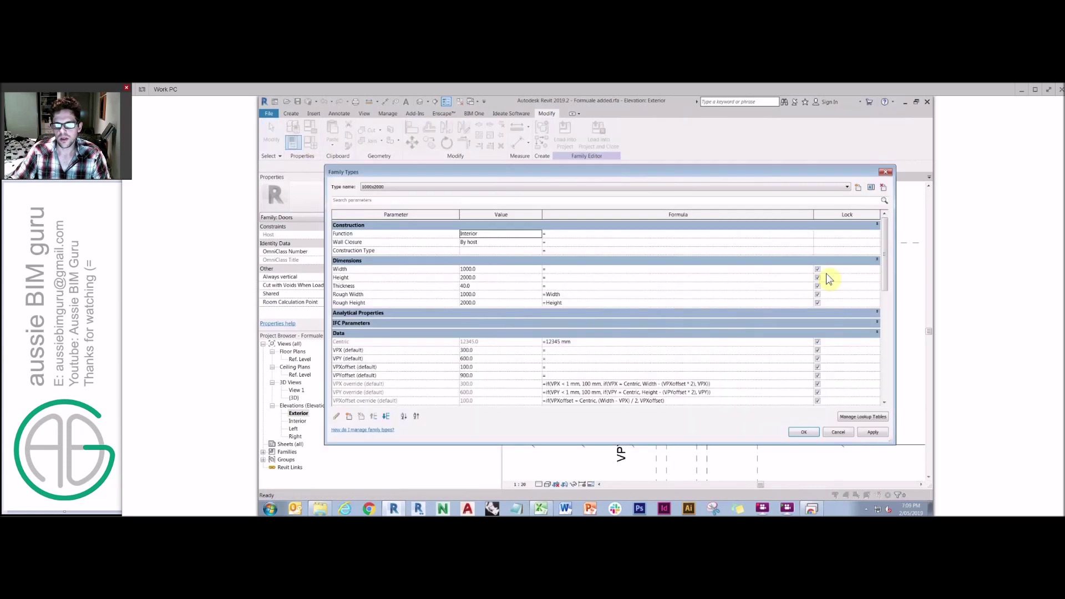
Review the vision panel parameters and finish defining the new VPType parameter
left_click_drag(884, 267, 884, 327)
left_click(371, 250)
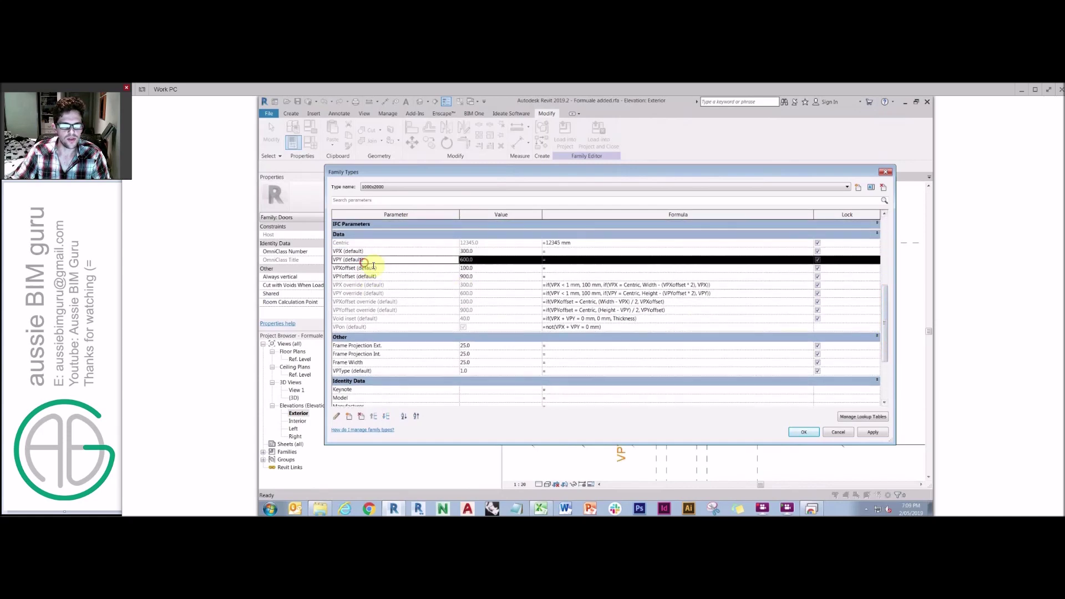
left_click(379, 268)
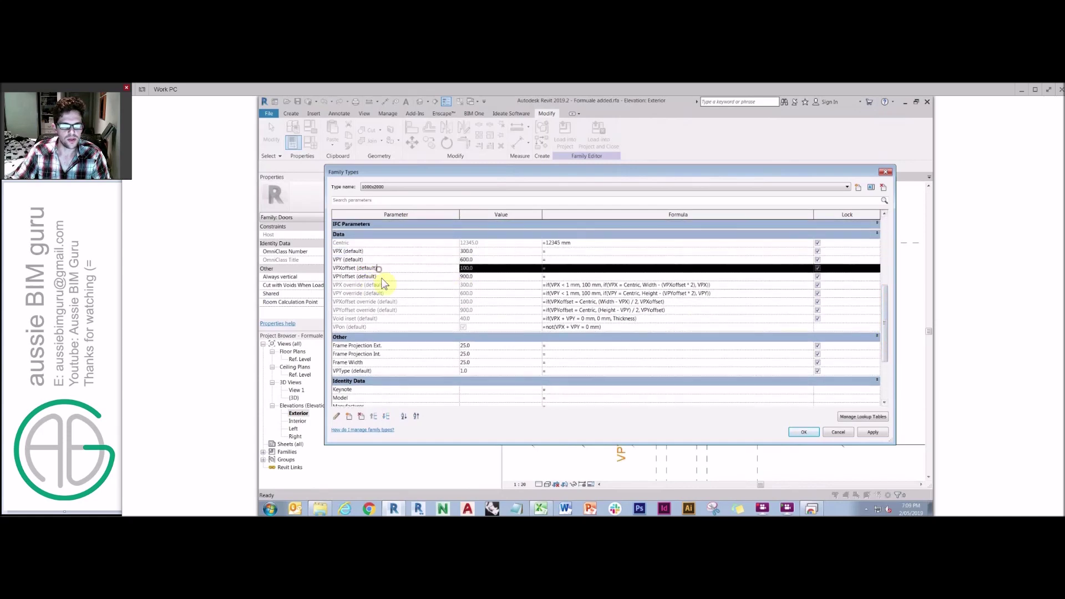
left_click(477, 247)
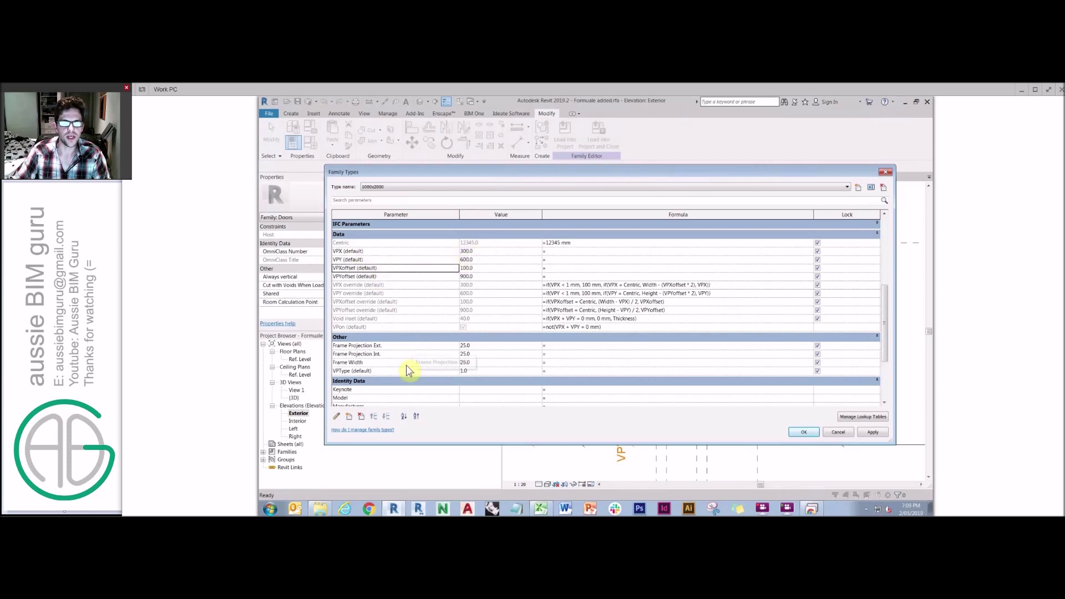
left_click(358, 371)
left_click(336, 416)
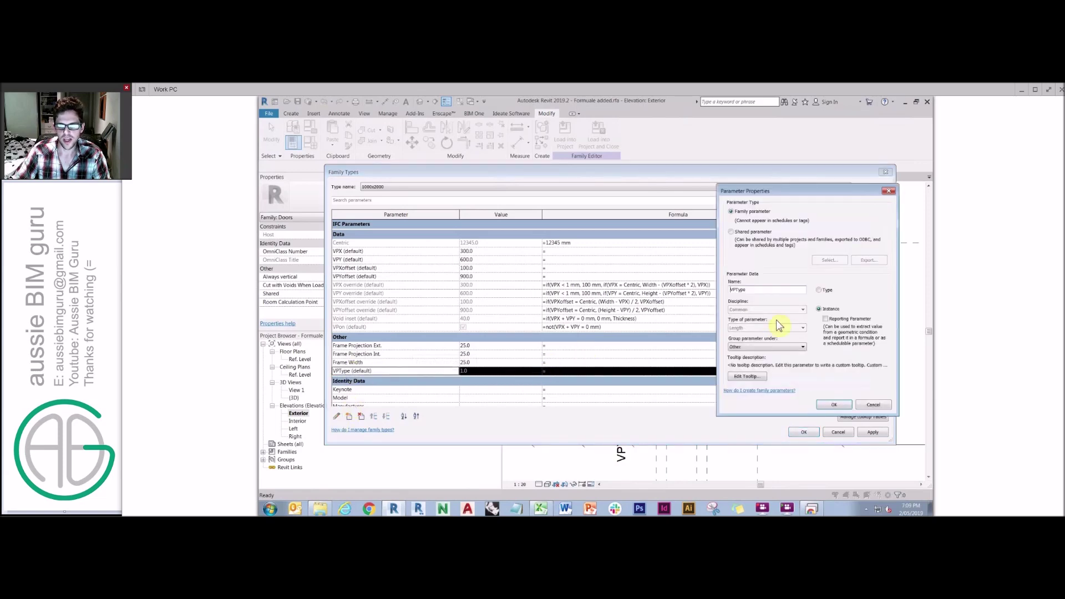
left_click(835, 406)
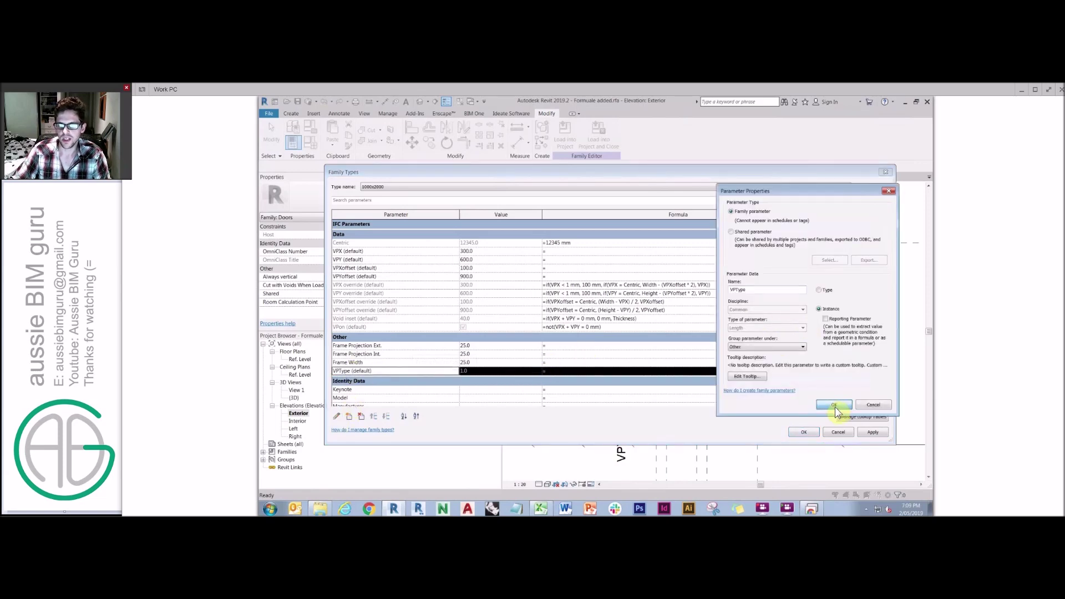
Try VPType values 2 and 4, reset it to 1, and bring up VPanelLUT.csv in Excel
left_click(483, 372)
type("2")
left_click(484, 369)
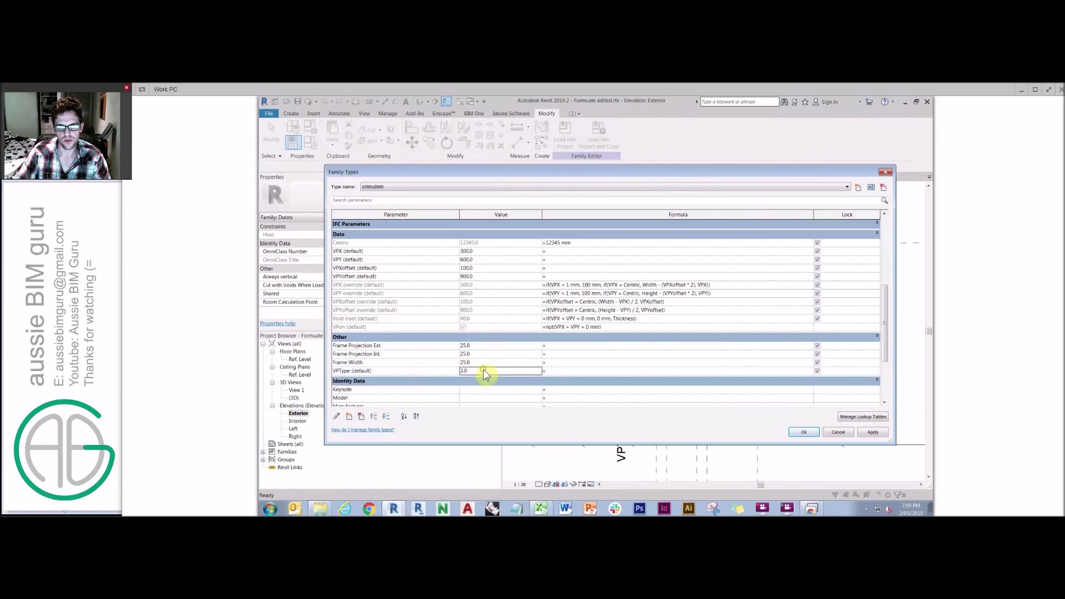
type("4")
type("1")
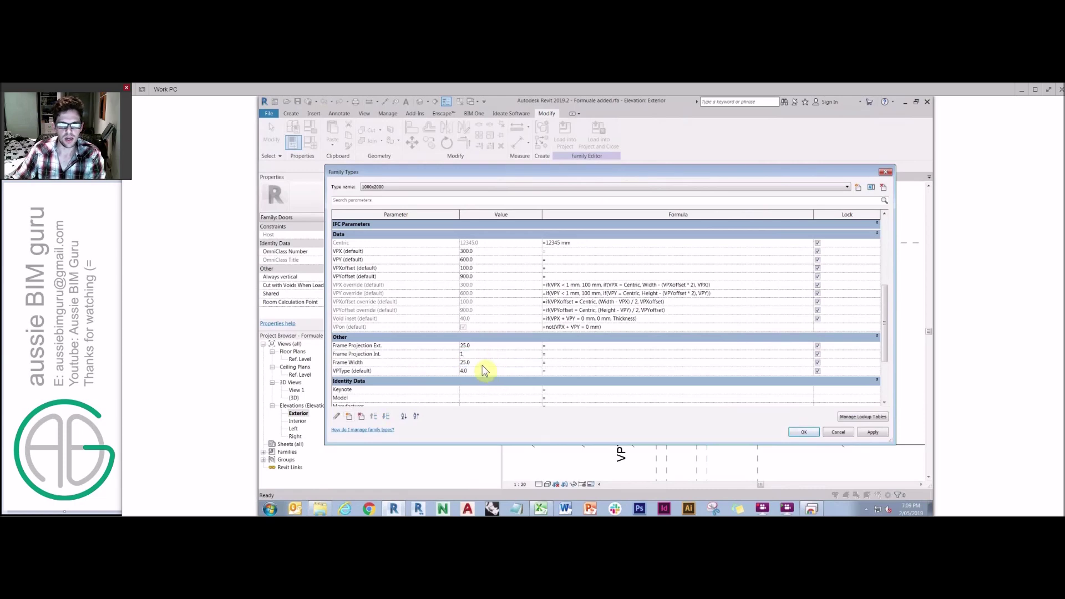
left_click(481, 371)
type("1")
left_click(555, 346)
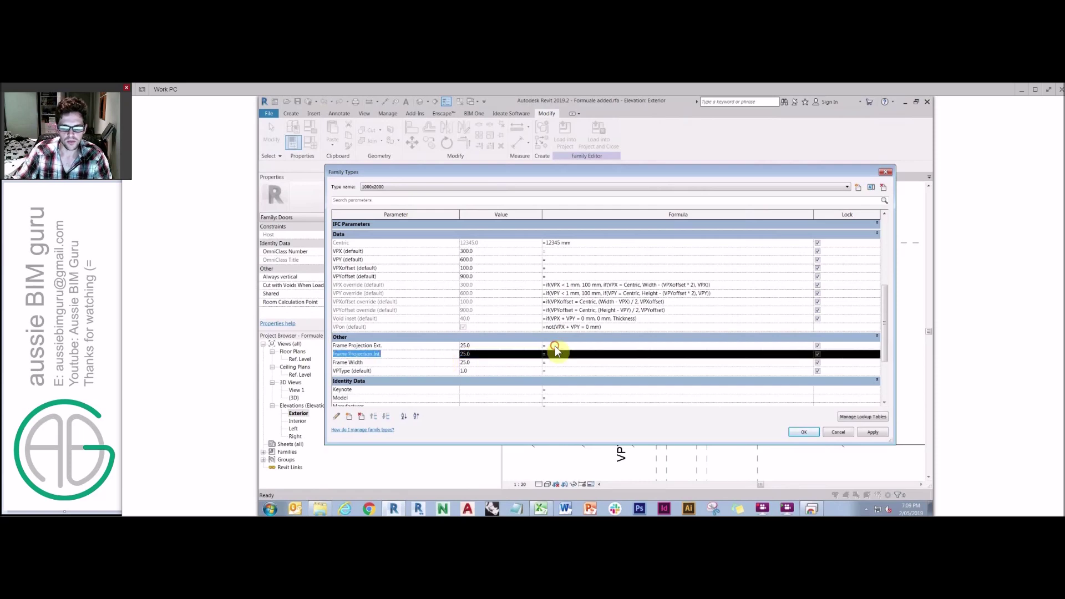
left_click(541, 508)
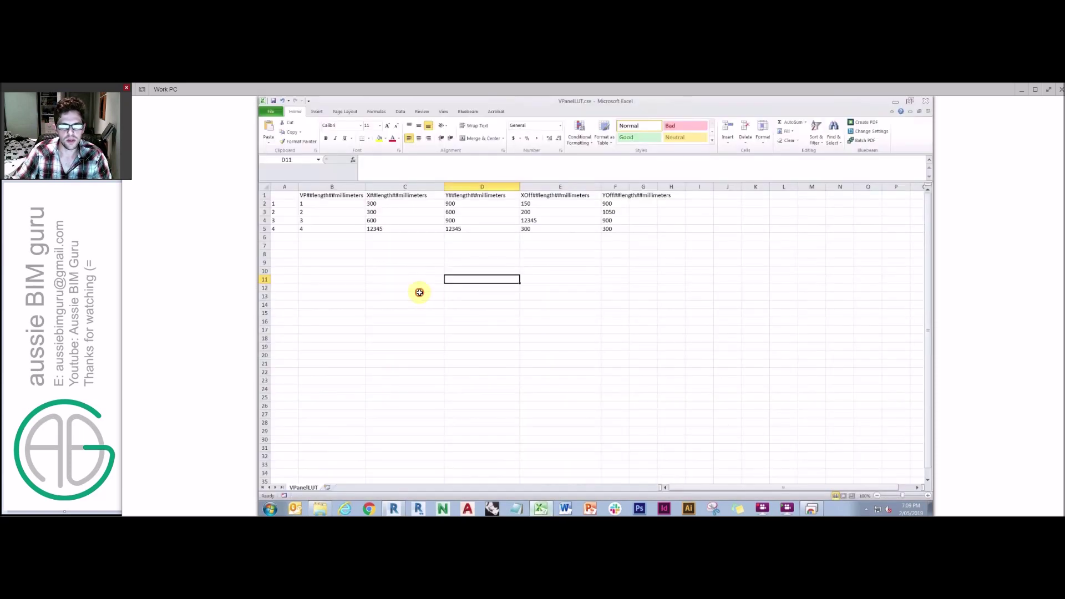
left_click(327, 262)
Review the VP, X and Y column headers, leaving the ##length##millimeters header text unchanged
left_click(282, 204)
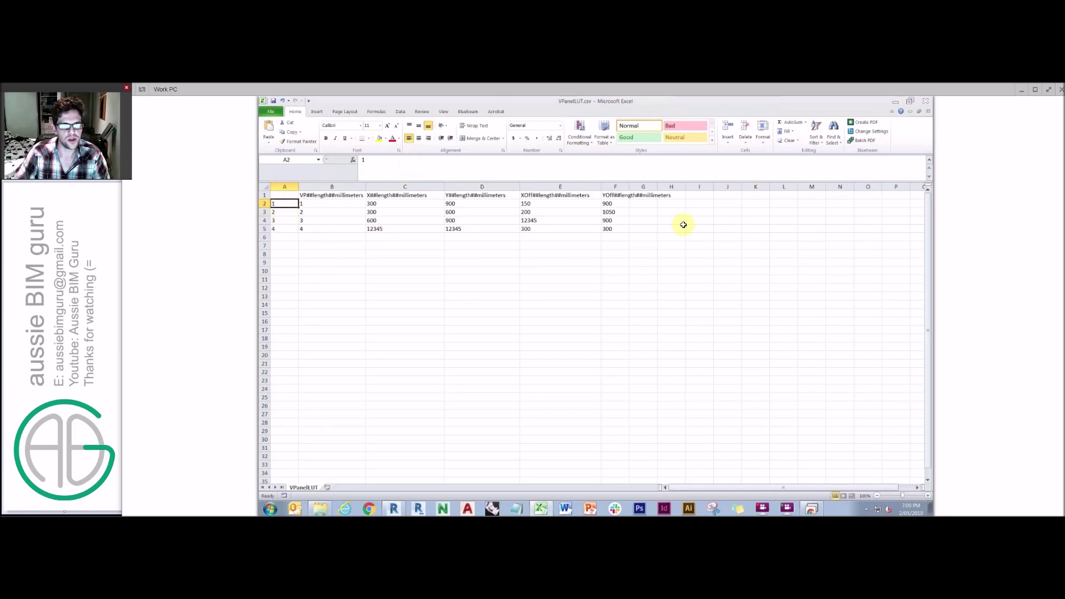
left_click(314, 195)
left_click(401, 196)
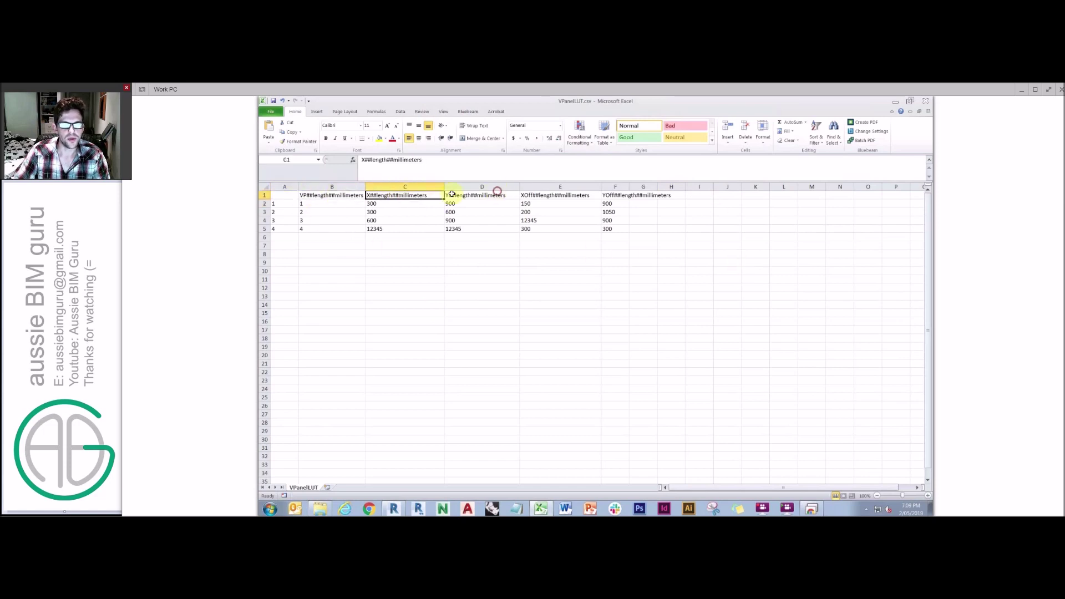
left_click(481, 195)
left_click(307, 194)
double_click(304, 195)
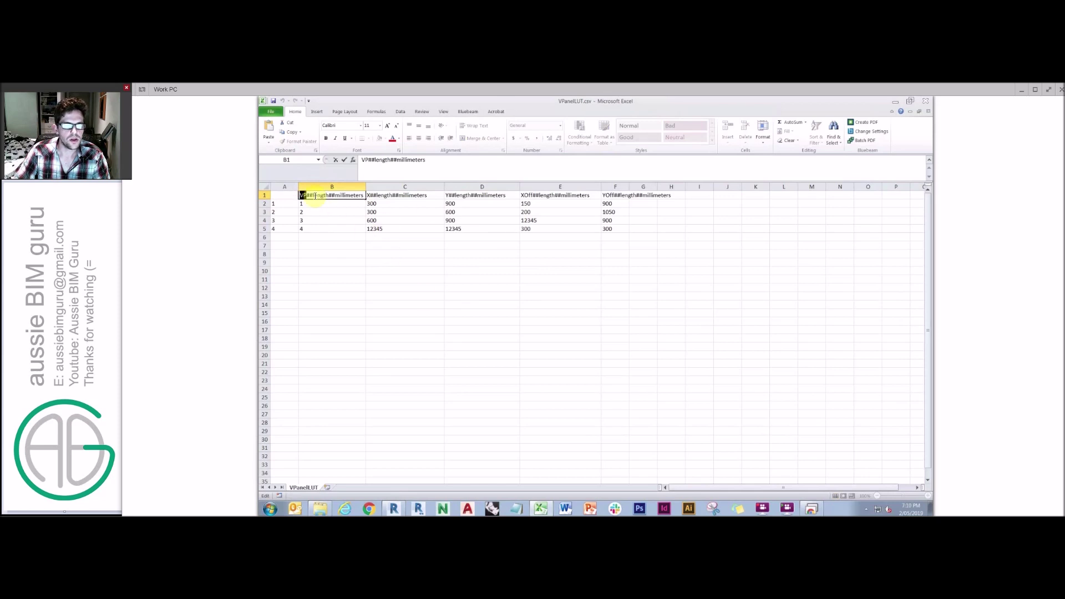
left_click_drag(334, 196, 403, 198)
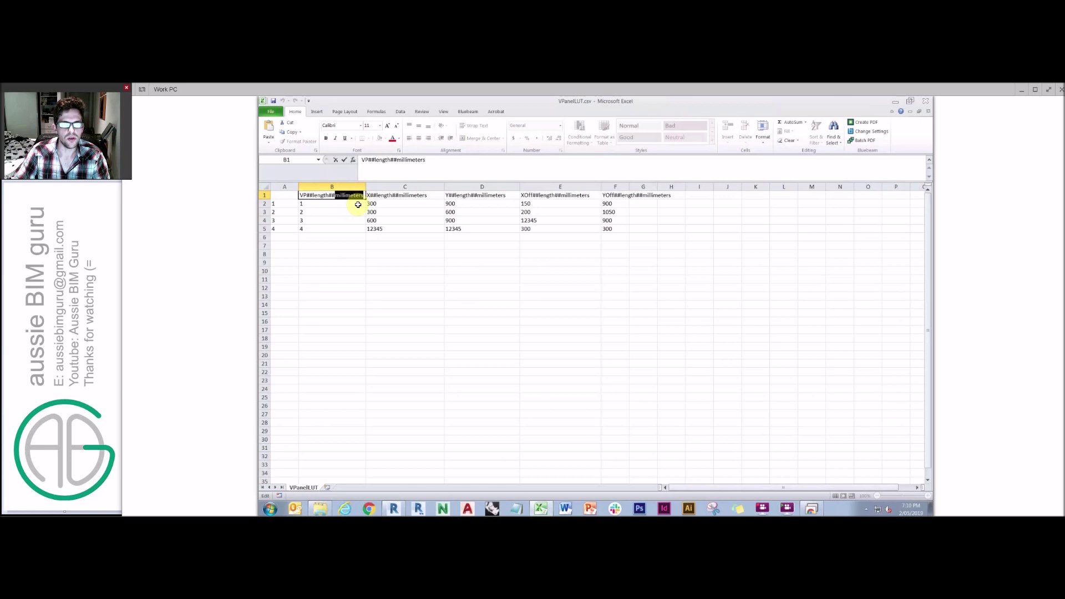
key("Return")
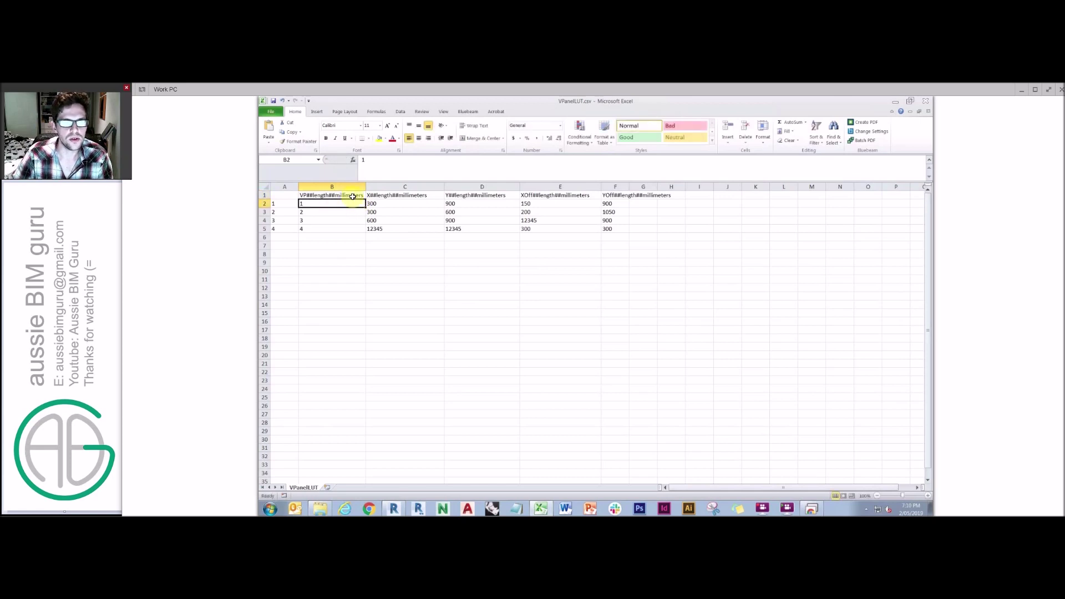
left_click(353, 193)
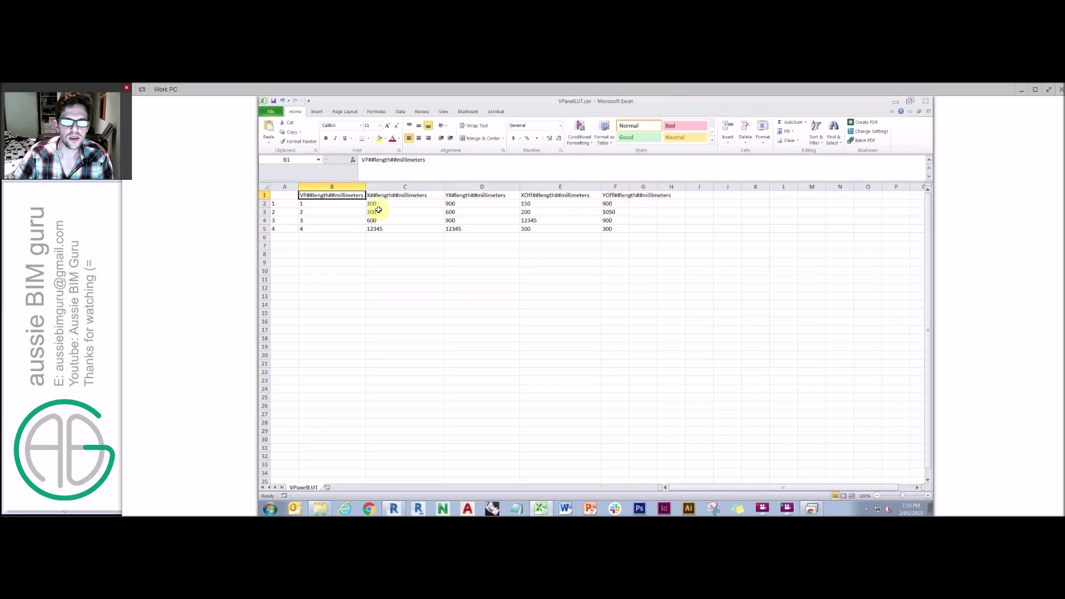
Step through the VP type numbers in the lookup table
left_click(350, 222)
left_click(345, 201)
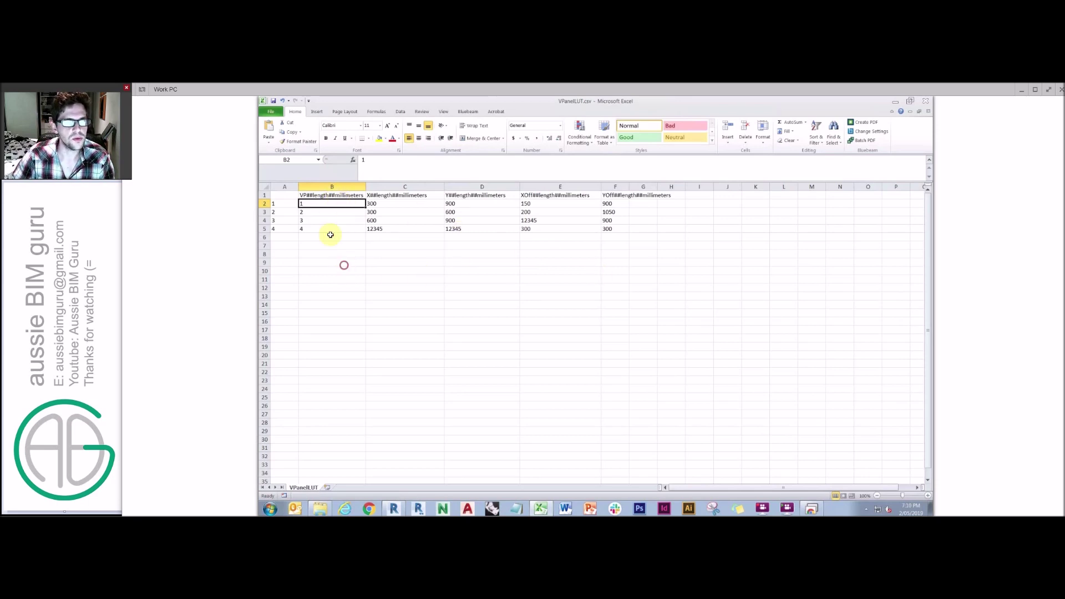
left_click(308, 214)
left_click(307, 229)
left_click(309, 203)
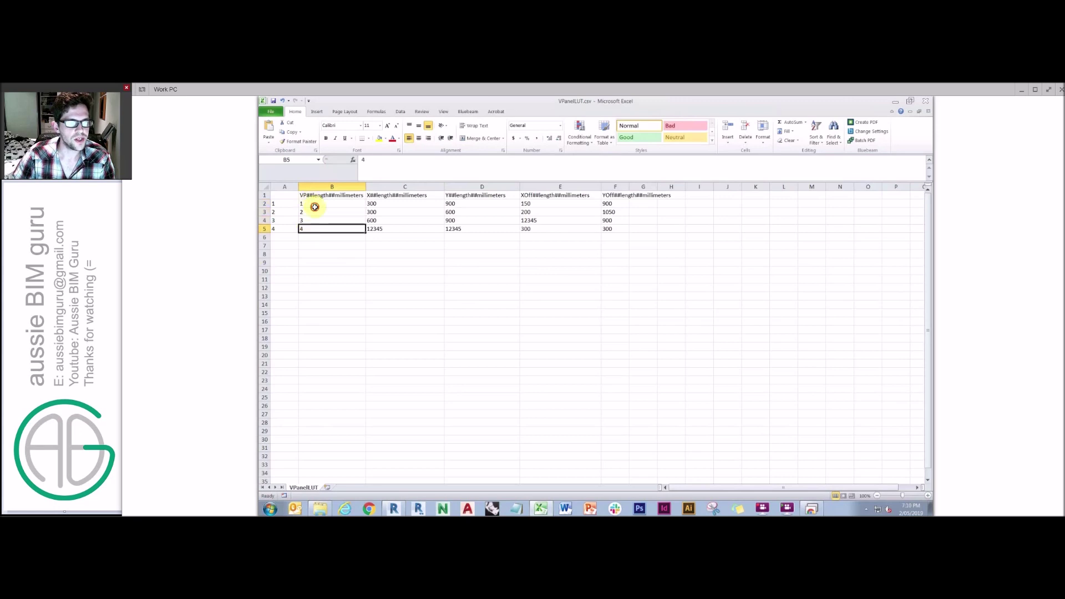
left_click(309, 212)
key("Down")
key("Down")
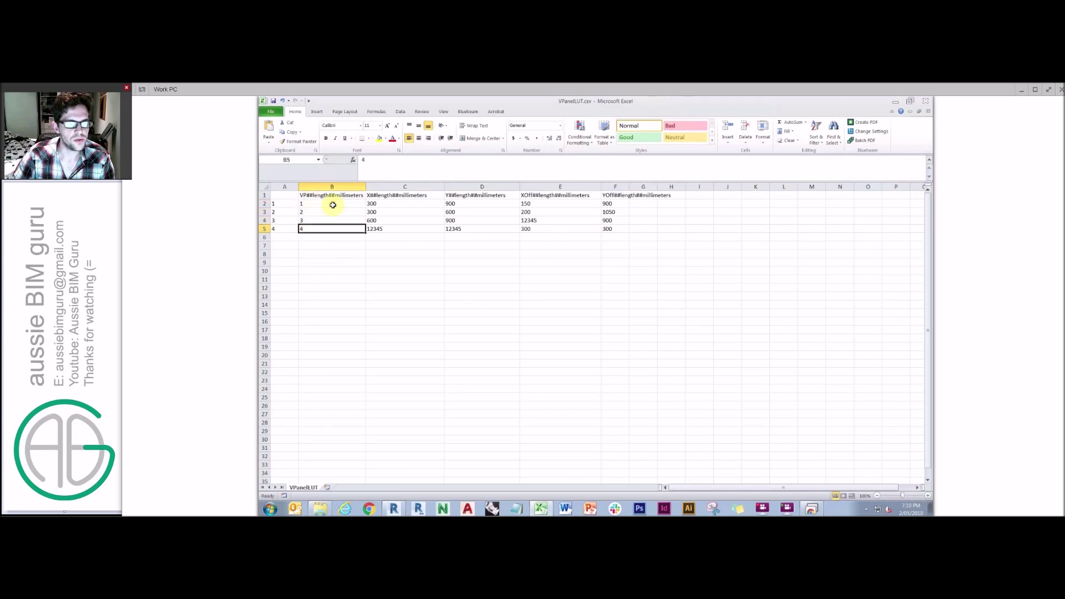
left_click(333, 204)
Walk down the X size and Y size values for each VP type
left_click(406, 197)
left_click(404, 203)
left_click(408, 212)
left_click(408, 220)
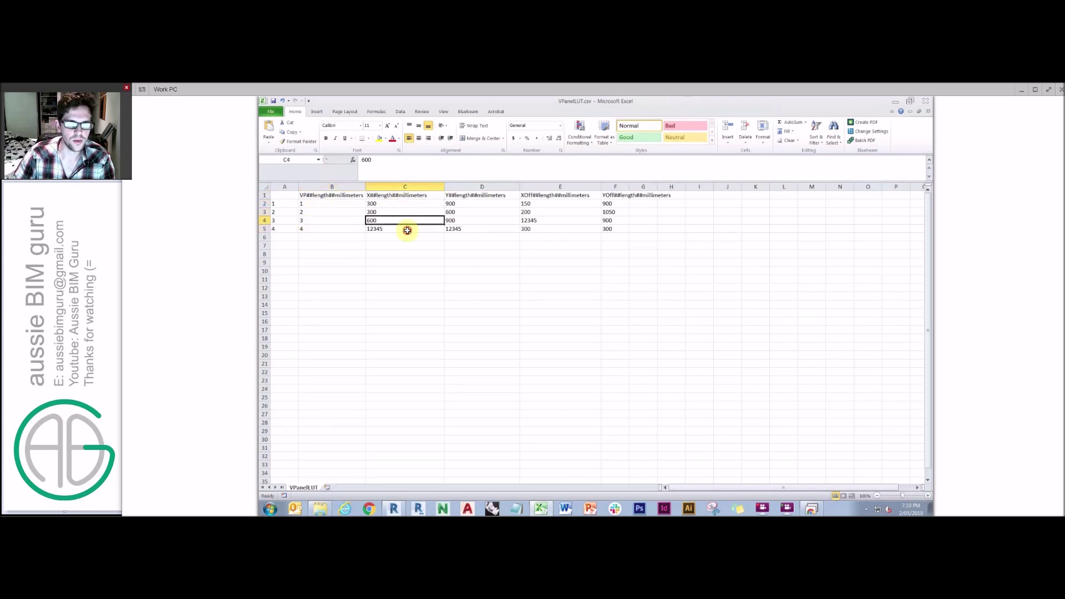
left_click(409, 229)
left_click(491, 205)
left_click(488, 212)
left_click(487, 221)
left_click(483, 229)
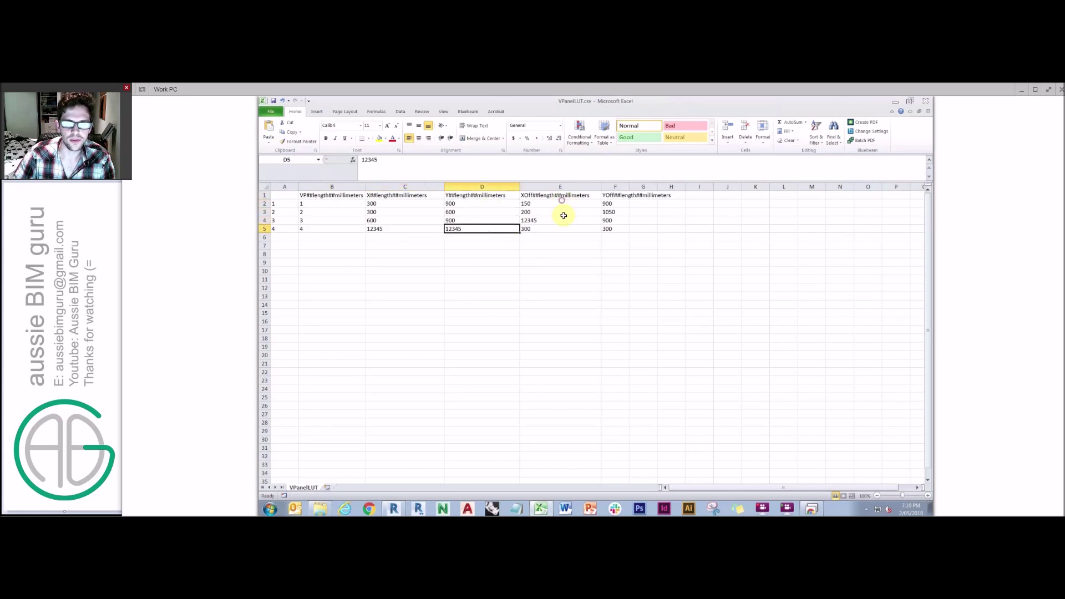
Check the X offset values, including 200, then return to Revit
left_click(561, 203)
left_click(570, 220)
left_click(563, 212)
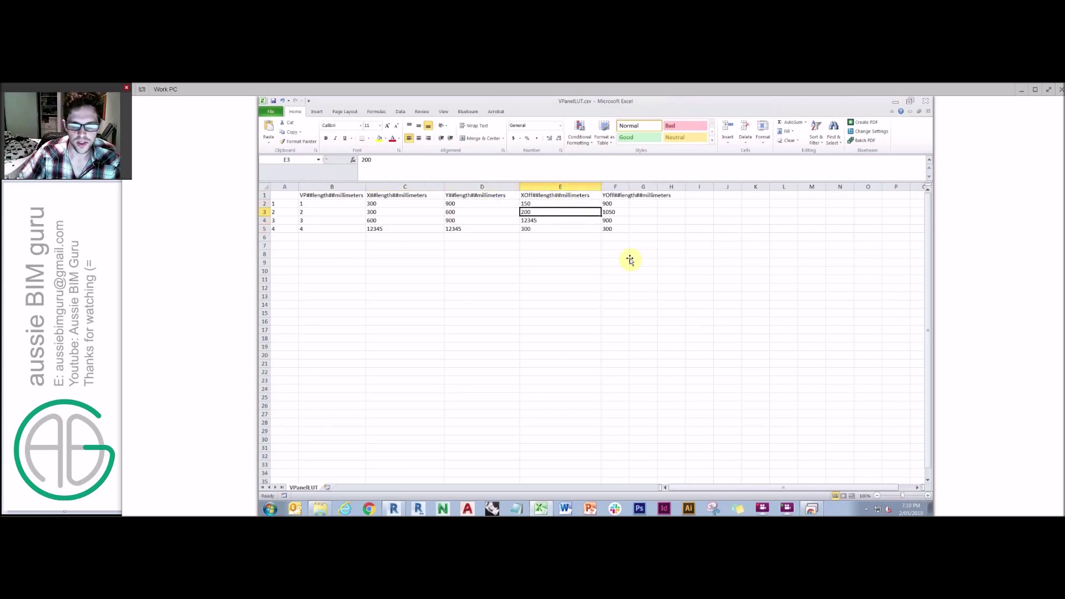
left_click(396, 510)
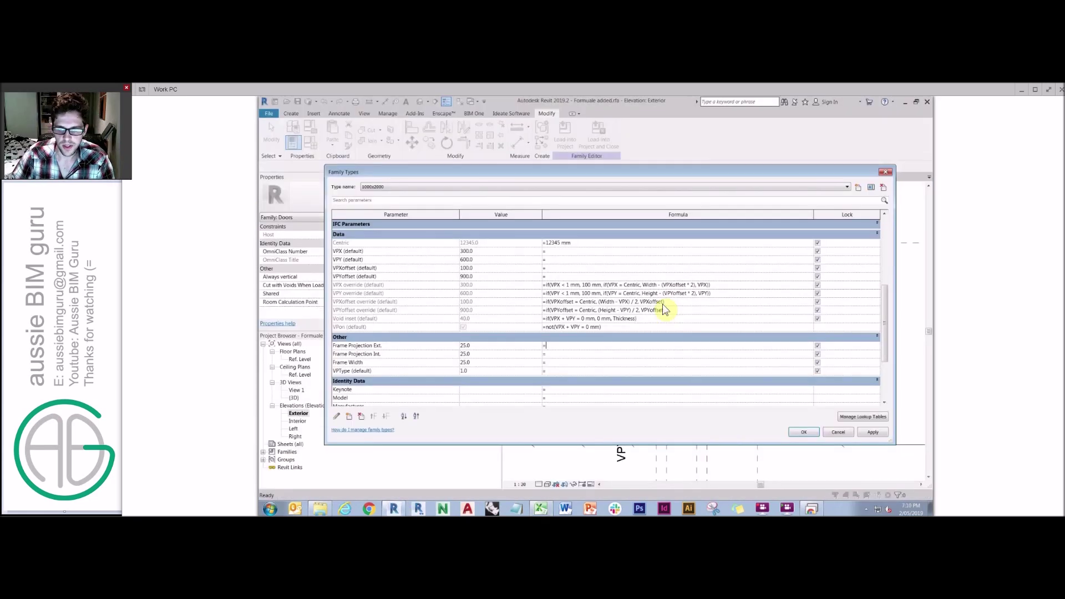
Reimport VPanelLUT.csv, replacing the existing lookup table, and begin the VPX size_lookup( formula
left_click(863, 417)
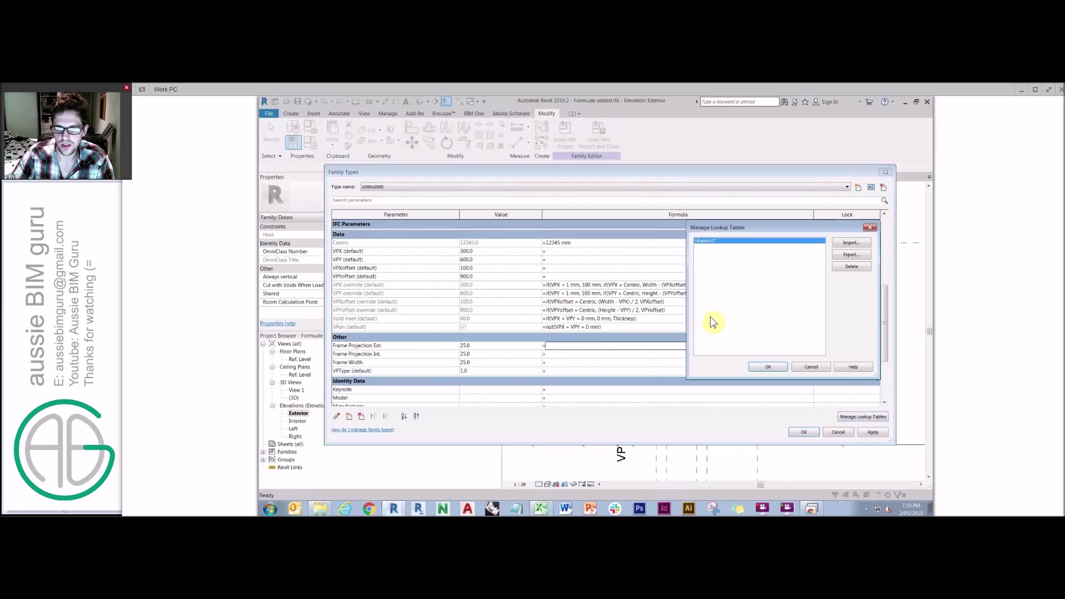
left_click(851, 244)
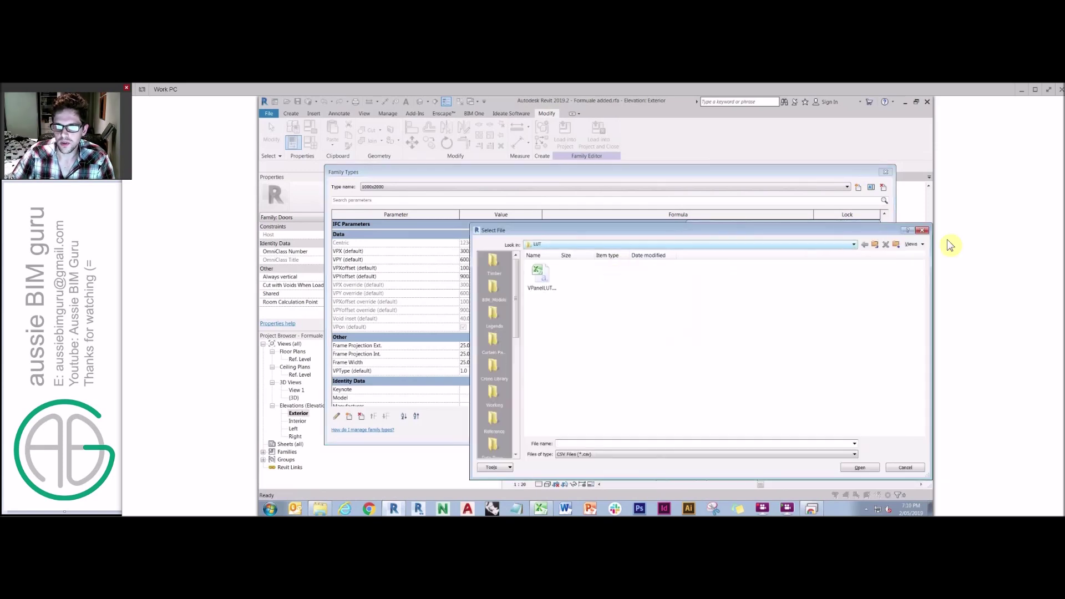
left_click(552, 282)
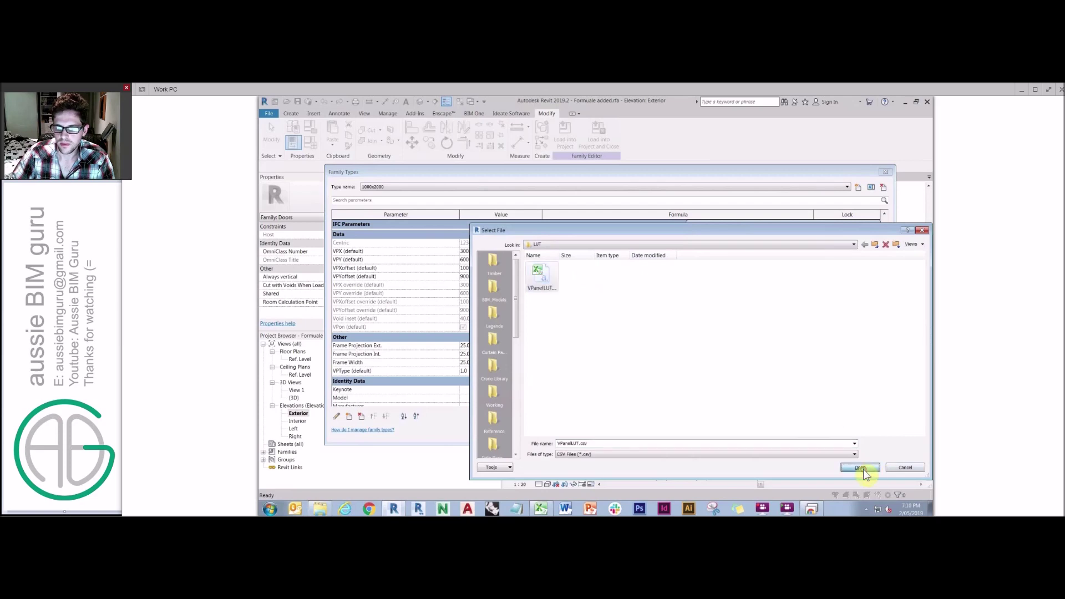
left_click(860, 468)
left_click(622, 309)
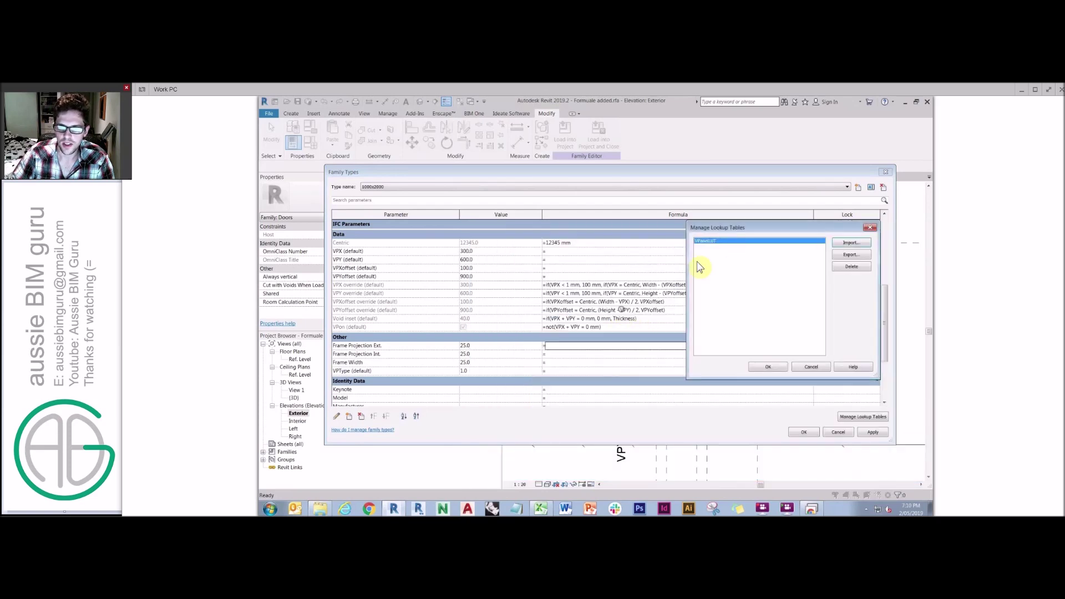
left_click(769, 367)
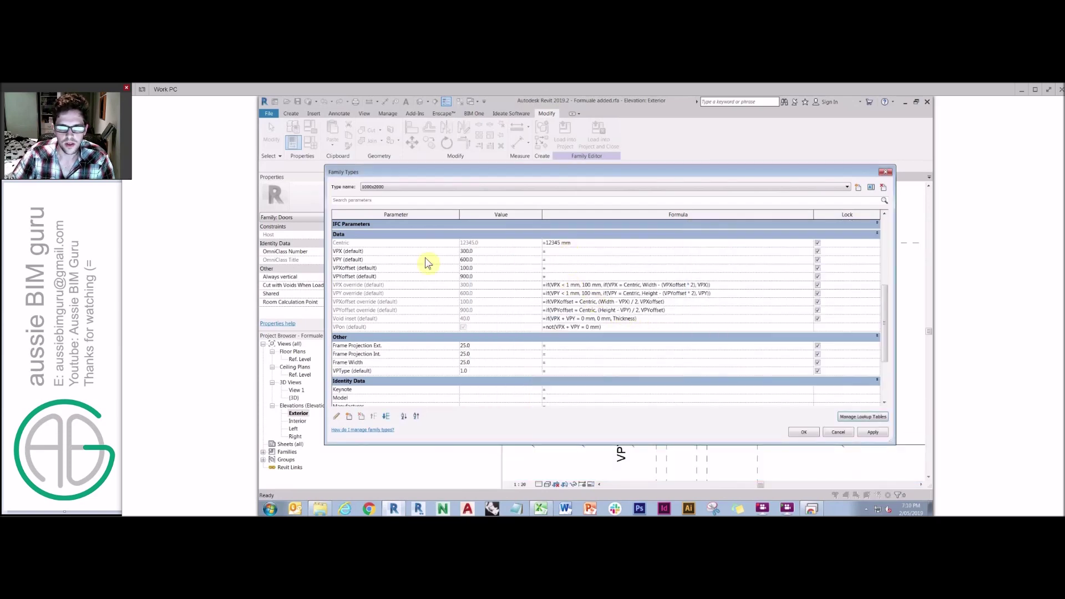
left_click(557, 251)
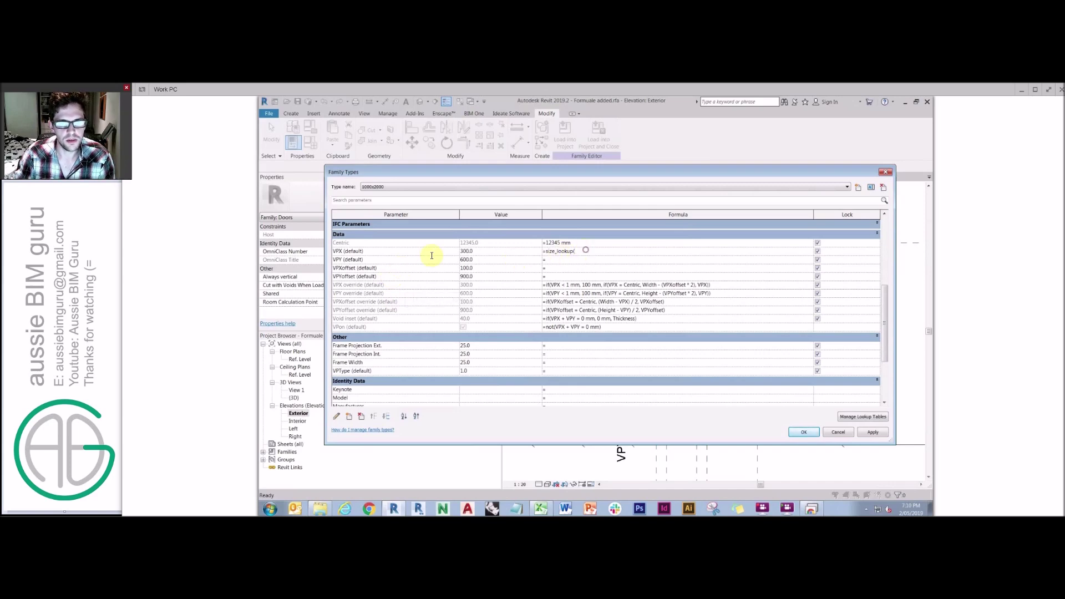
key("ctrl+a")
Clear the partial VPX formula and start a new Text family parameter
key("BackSpace")
left_click(420, 252)
key("Caps_Lock")
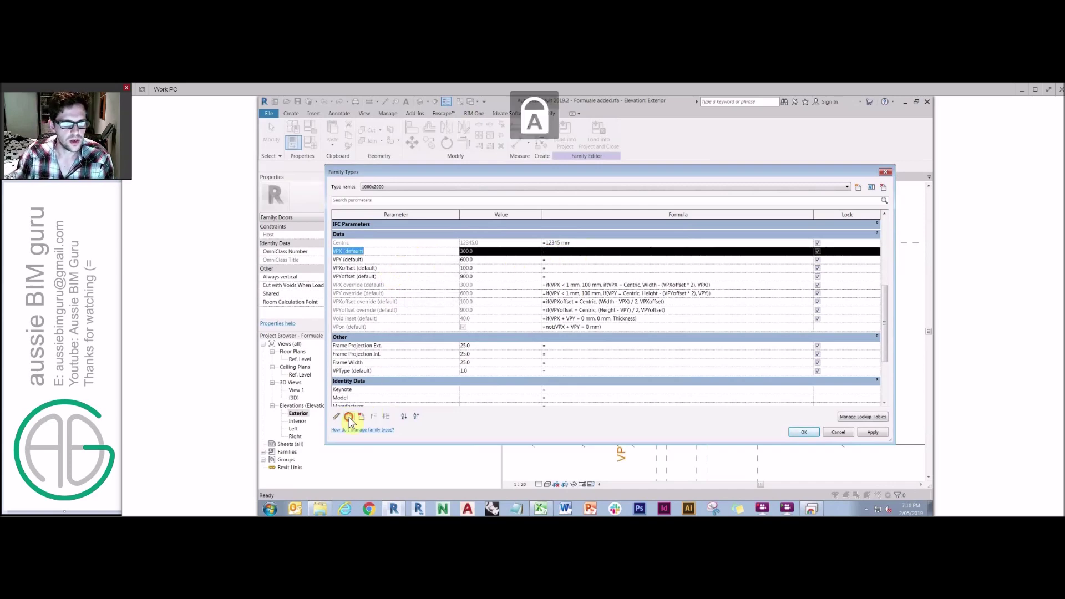
left_click(349, 416)
left_click(766, 328)
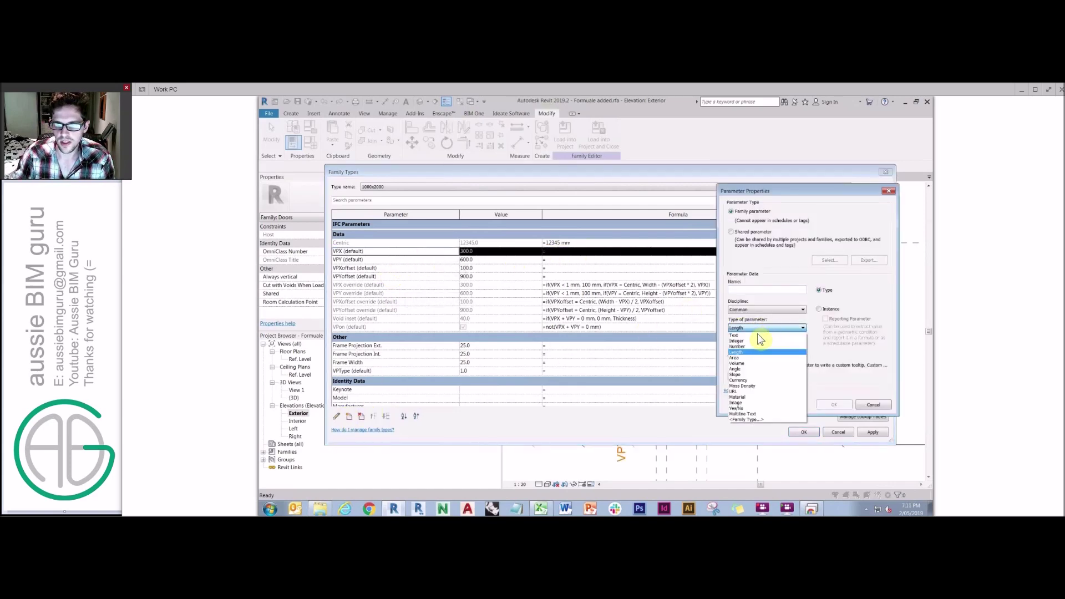
left_click(758, 334)
Name the new text type parameter LookupTableName and create it
left_click(748, 290)
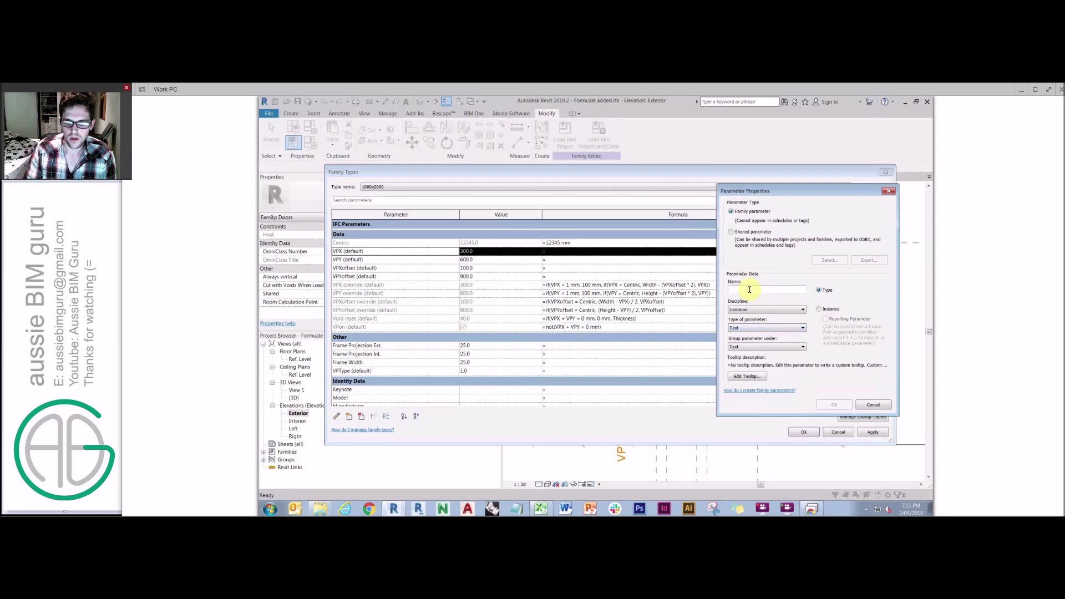
key("Caps_Lock")
type("L")
key("Caps_Lock")
type("ockup")
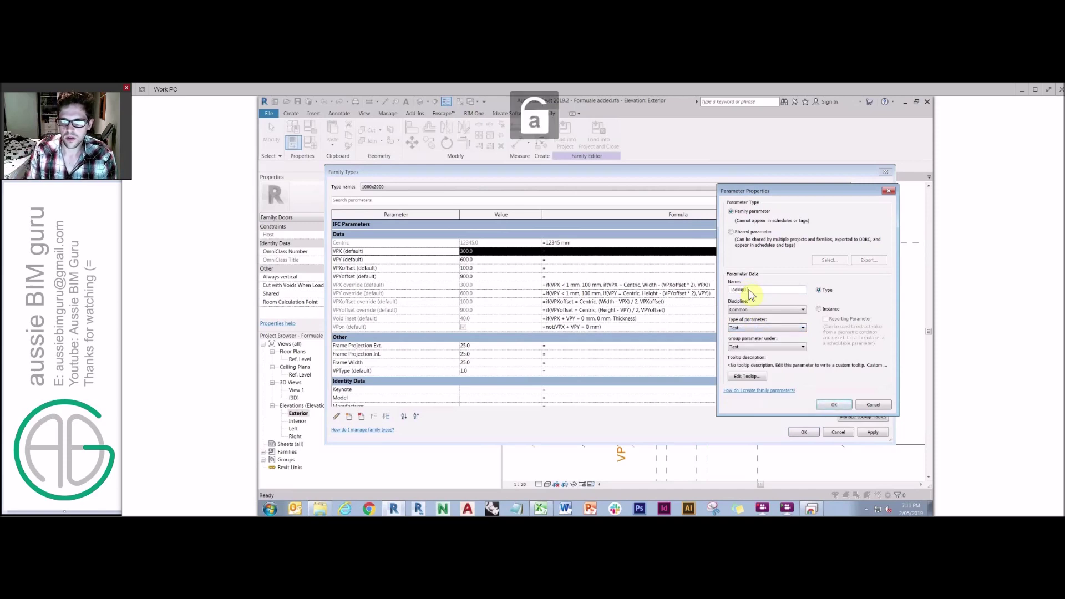
type("Table")
key("Caps_Lock")
type("N")
key("Caps_Lock")
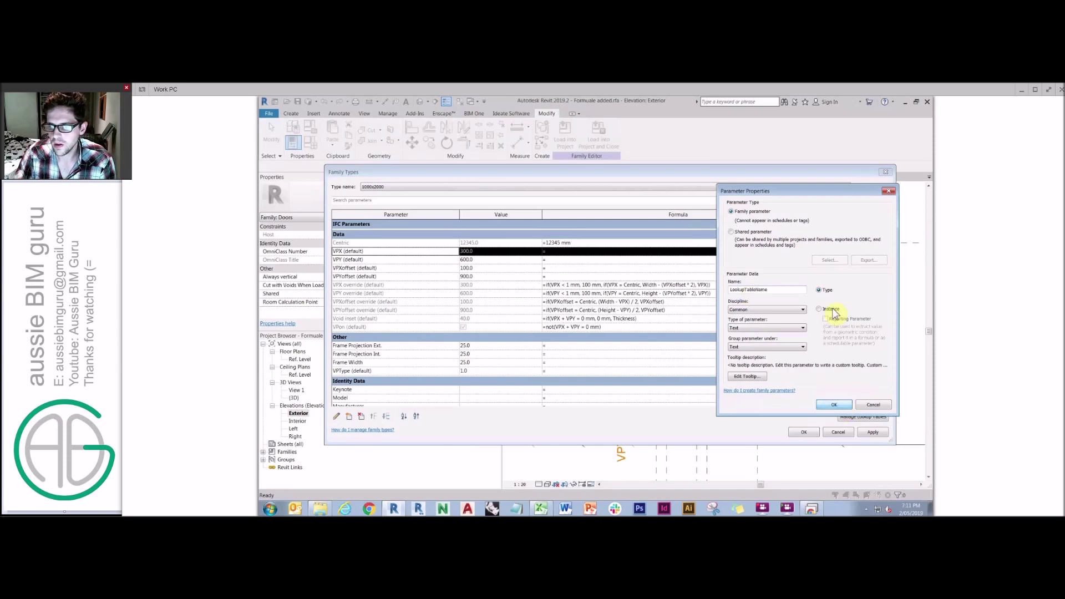
left_click(837, 405)
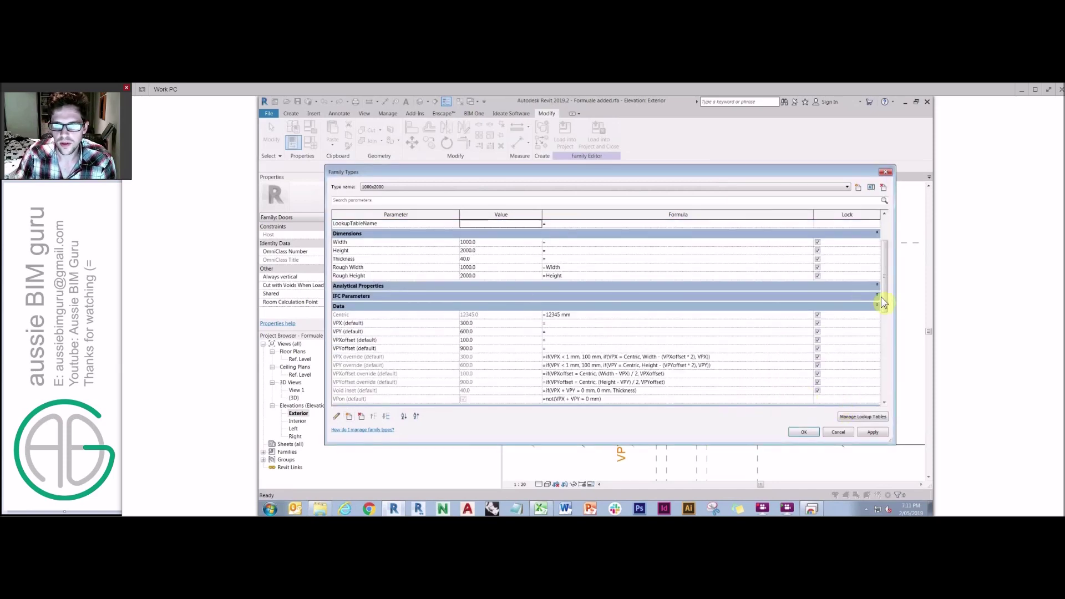
Check the family's lookup tables, then set the LookupTableName formula to ="VpanelUT"
left_click_drag(882, 301, 883, 259)
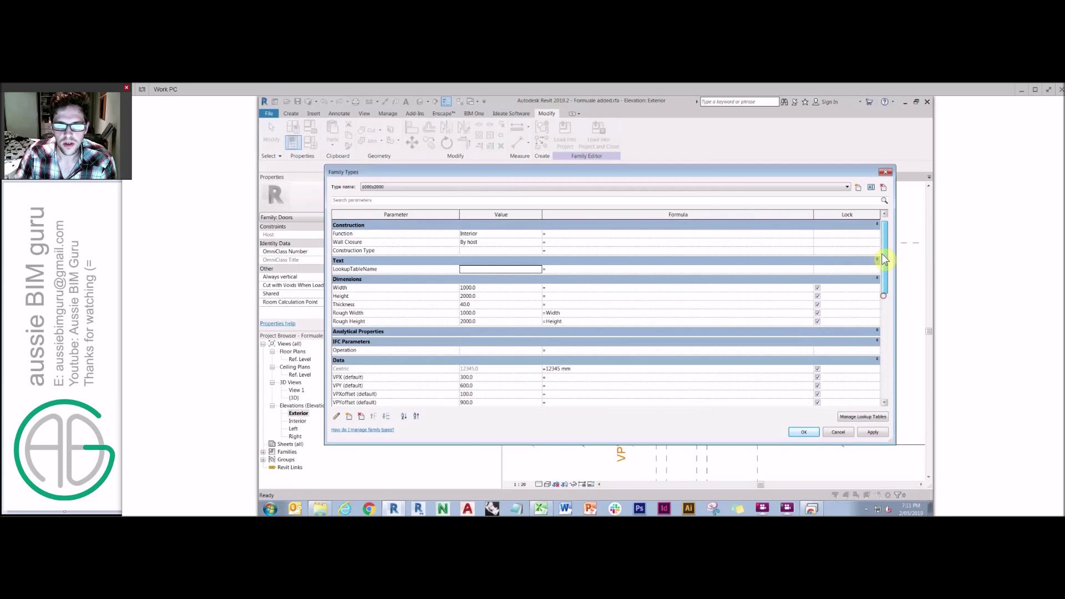
left_click(863, 416)
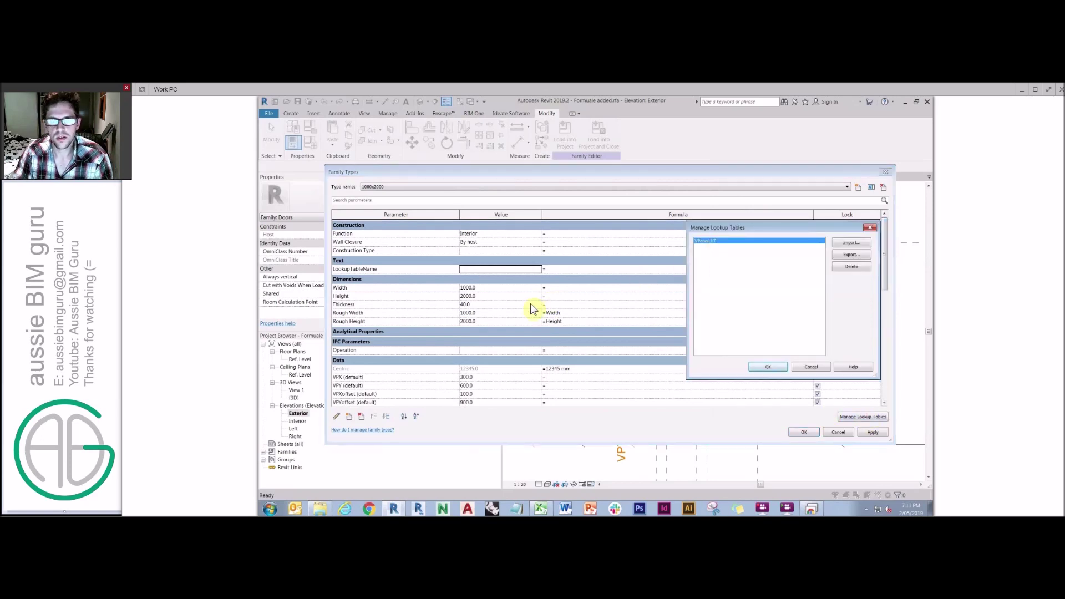
key("Escape")
key("Caps_Lock")
left_click(582, 271)
type("\"V")
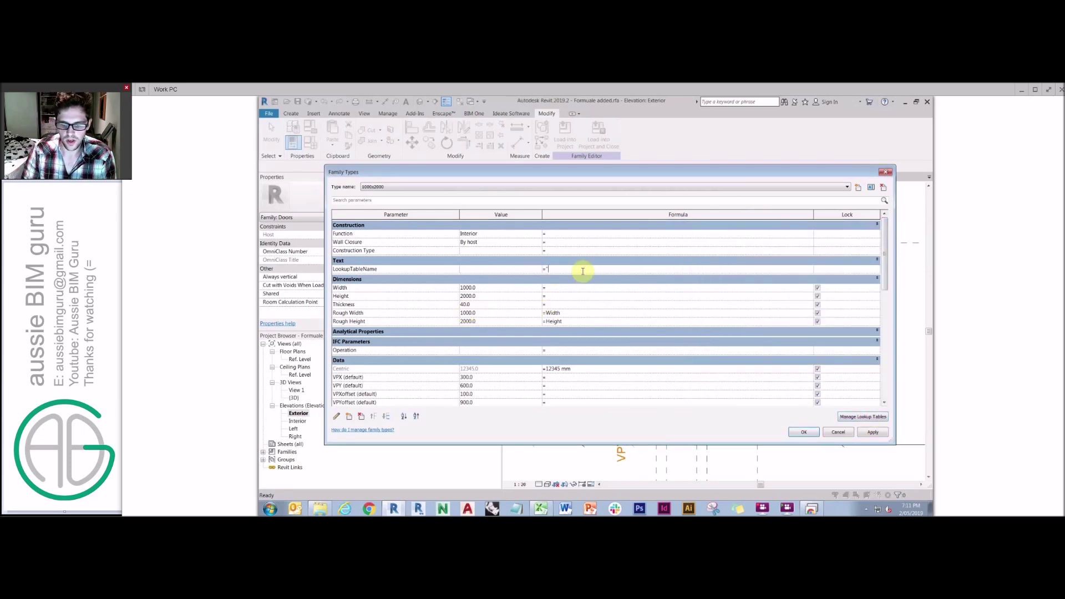
key("Caps_Lock")
type("panelUT")
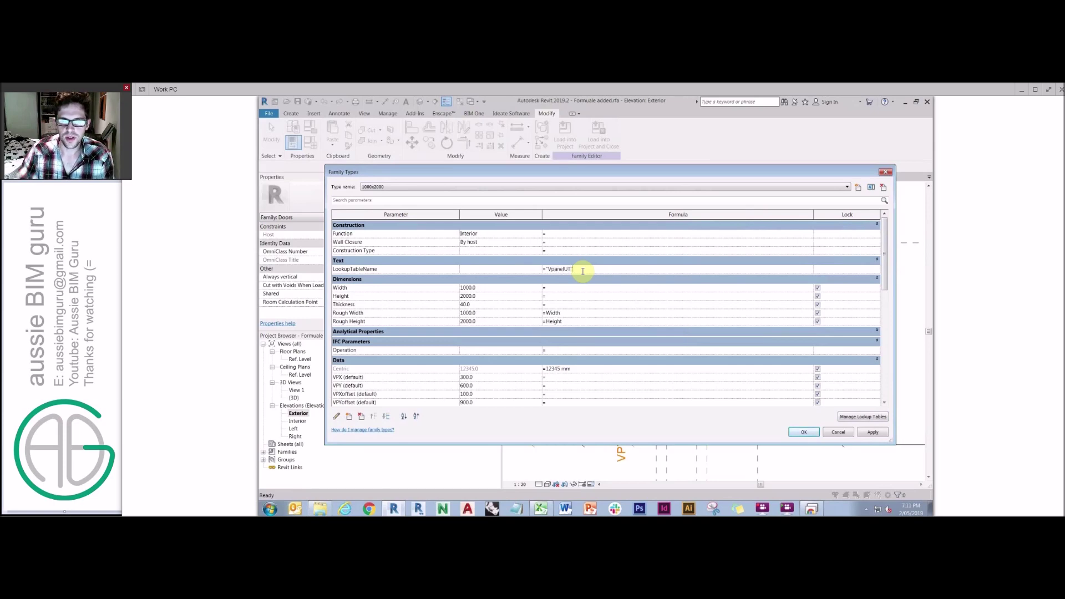
left_click(383, 270)
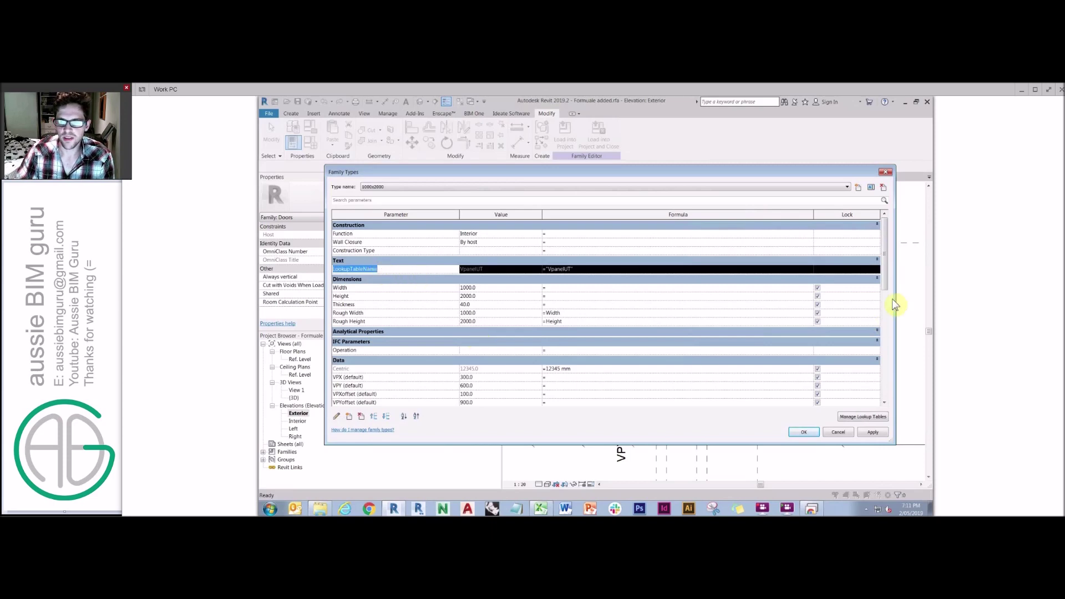
scroll(521, 361, "down", 2)
Begin the VPX (default) formula as size_lookup(LookupTableName, and consult the Acrobat Example slide
left_click(571, 341)
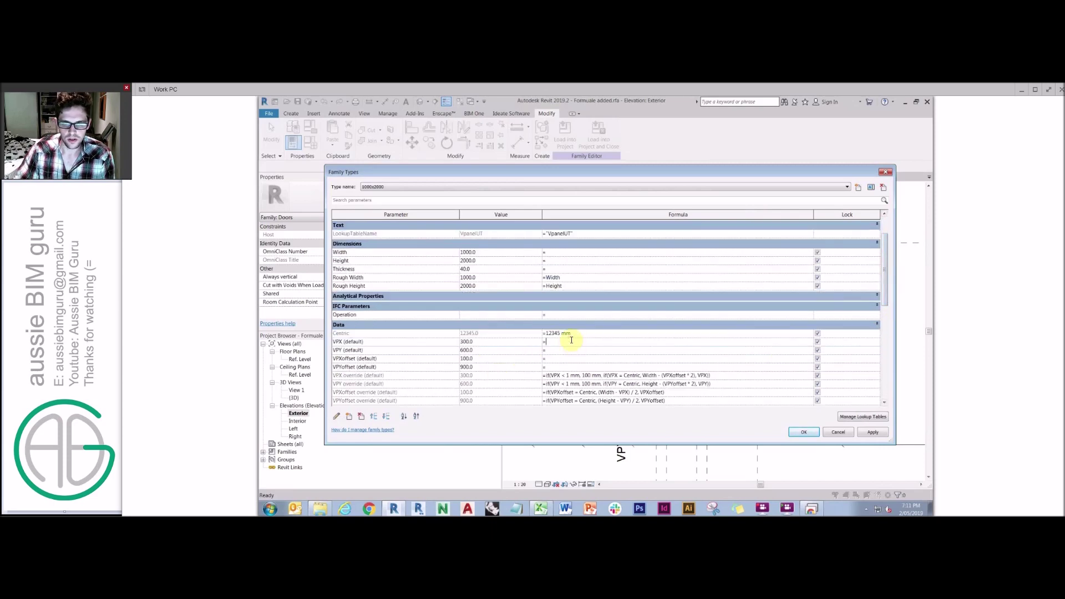
type("SIZE")
key("Caps_Lock")
key("BackSpace")
key("BackSpace")
key("BackSpace")
key("BackSpace")
type("size")
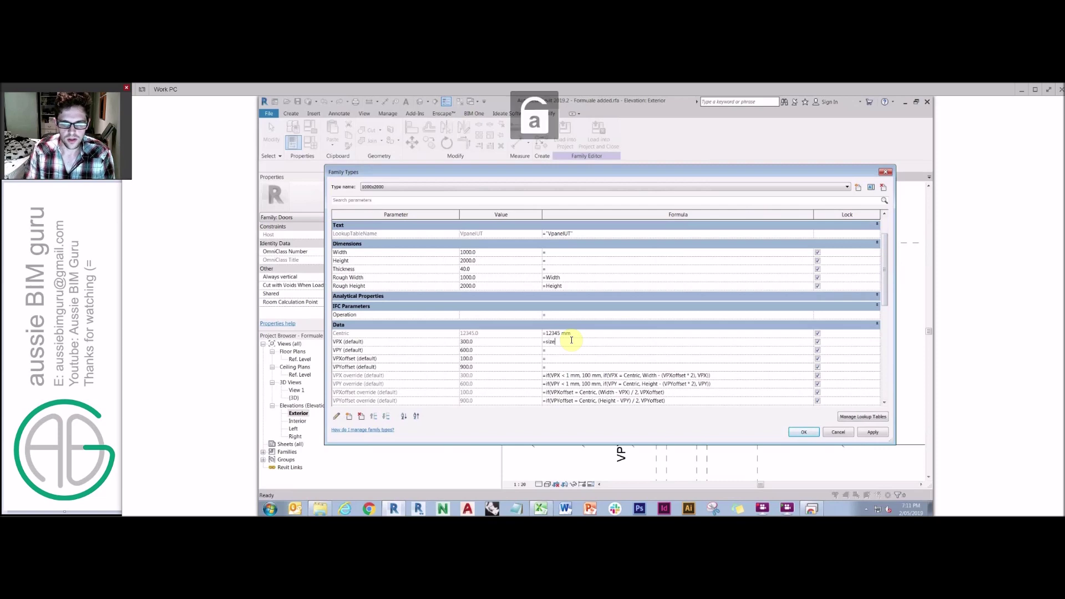
type("_lookup(LookupTableName,")
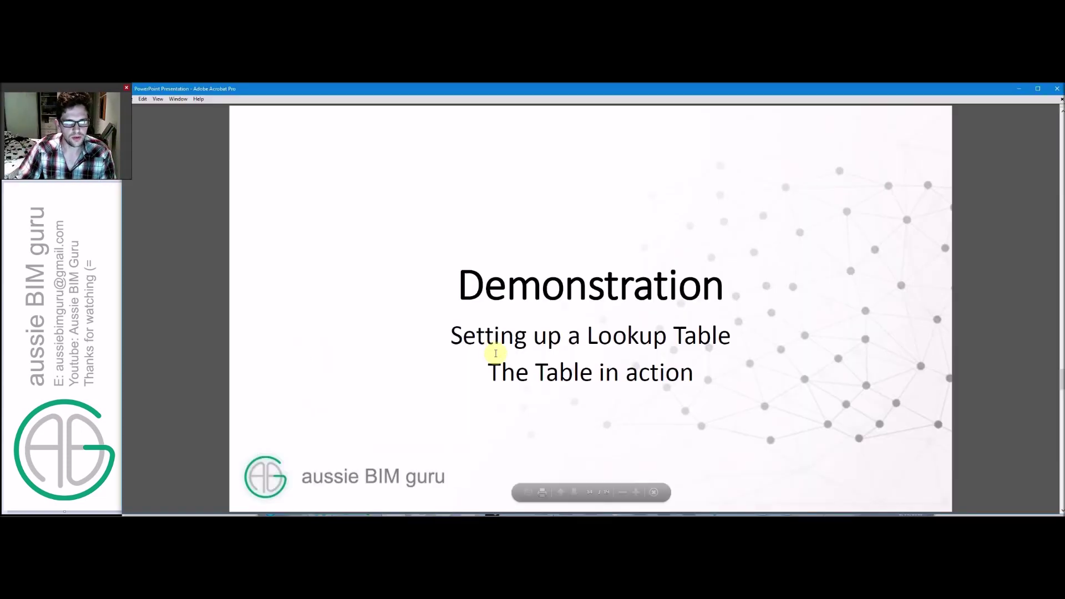
left_click(497, 354)
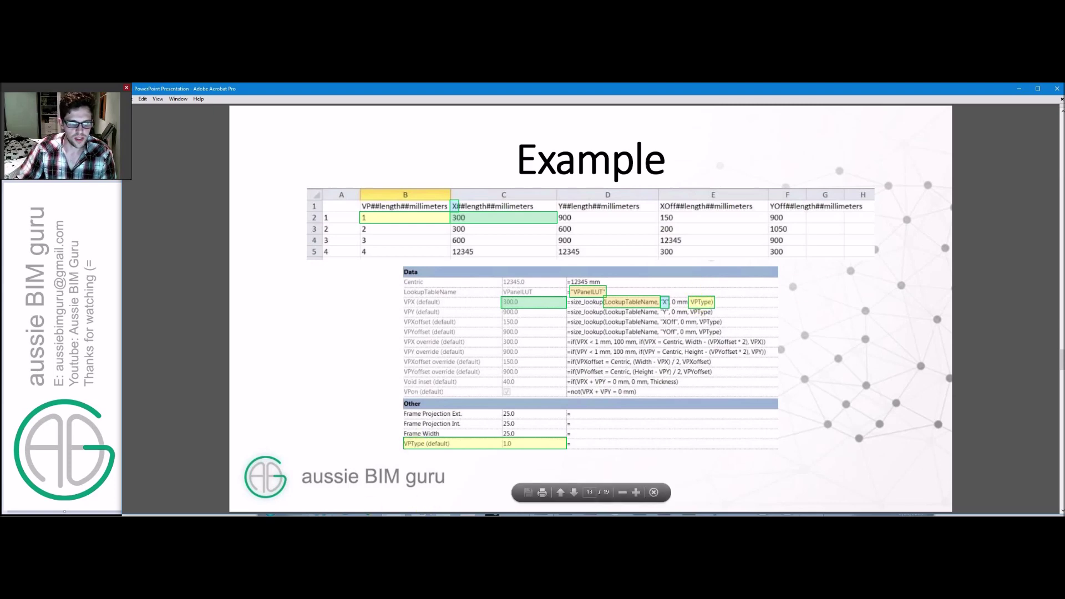
Compare the Acrobat Example slide and VPanelLUT.csv against the unfinished VPX formula
key("alt+Tab")
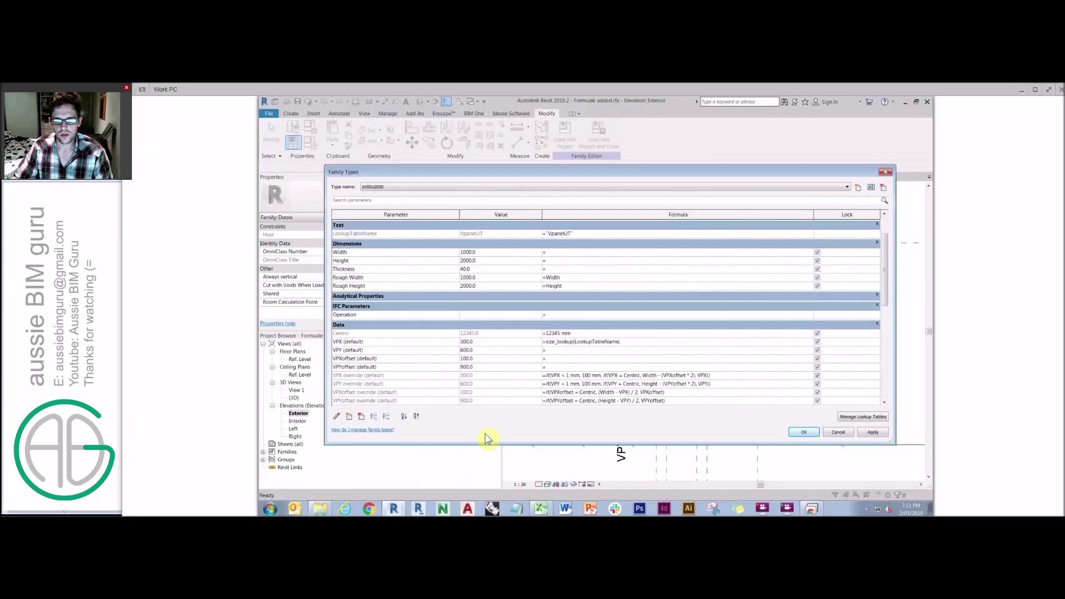
key("alt+Tab")
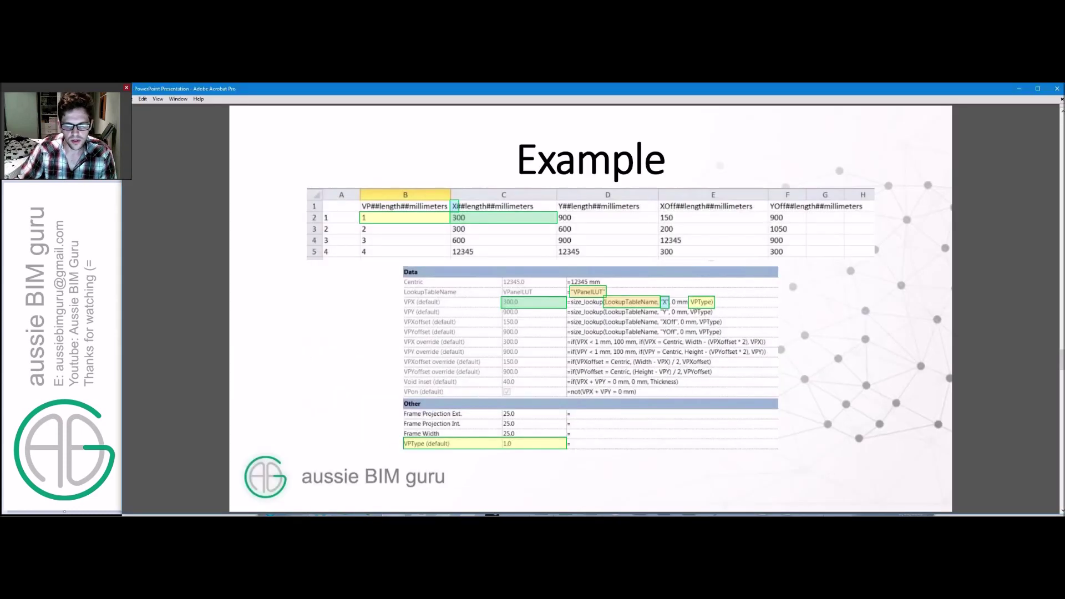
key("alt+Tab")
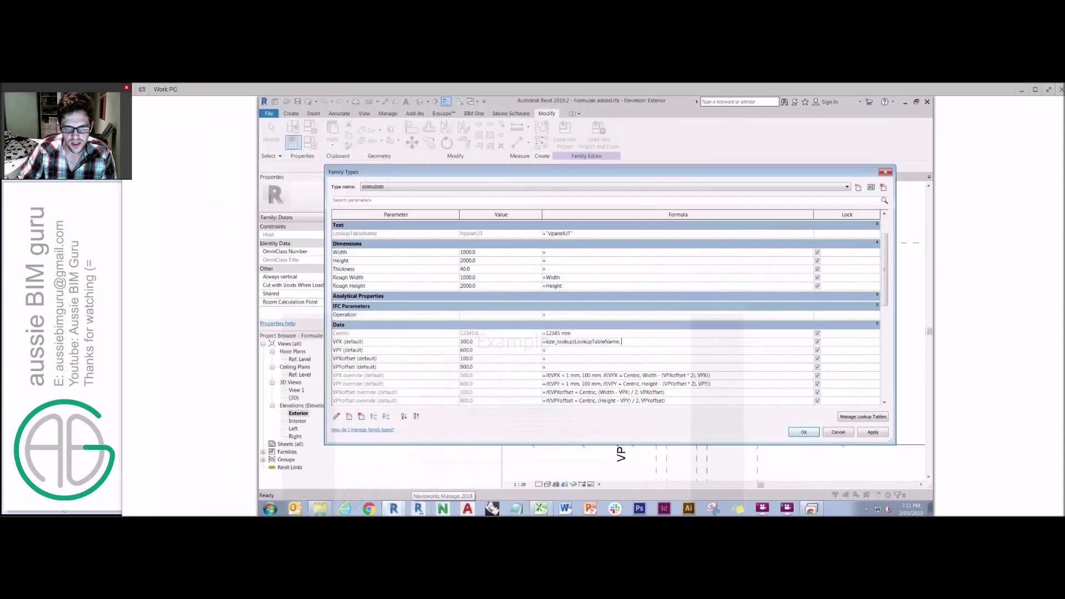
left_click(544, 510)
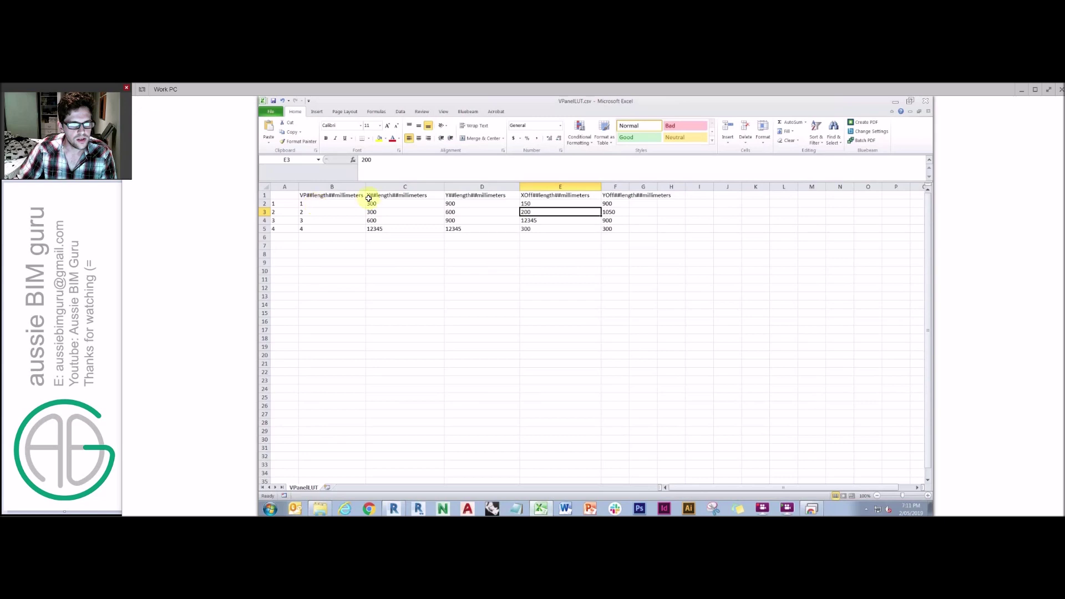
key("alt+Tab")
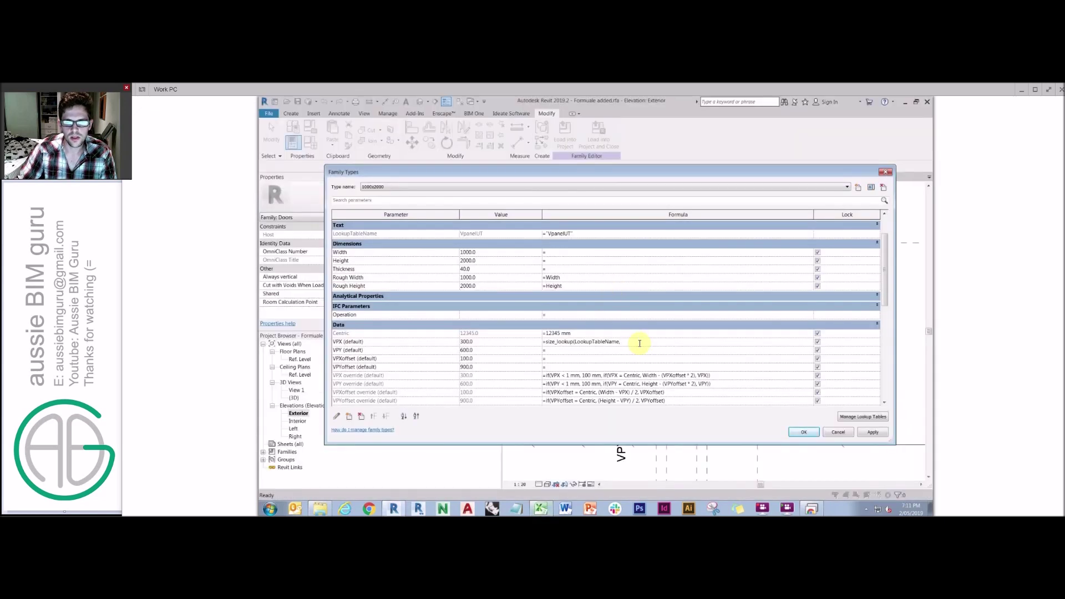
Finish VPX as size_lookup(LookupTableName, "X", 0, VPType), dismiss Invalid Input, and add the missing L
type("\"")
key("Caps_Lock")
type("X")
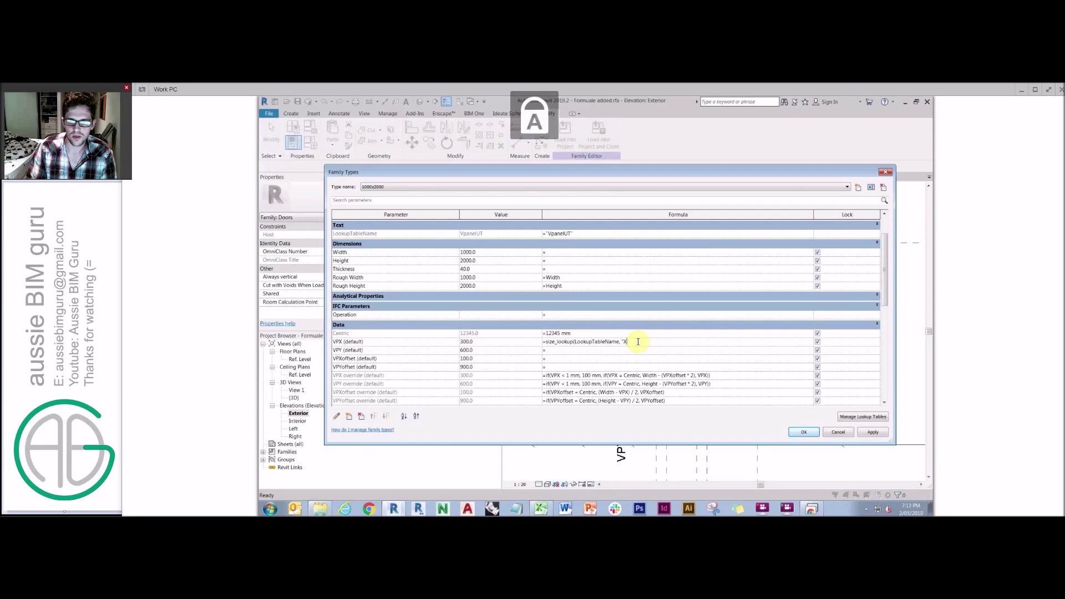
type("\", 0,")
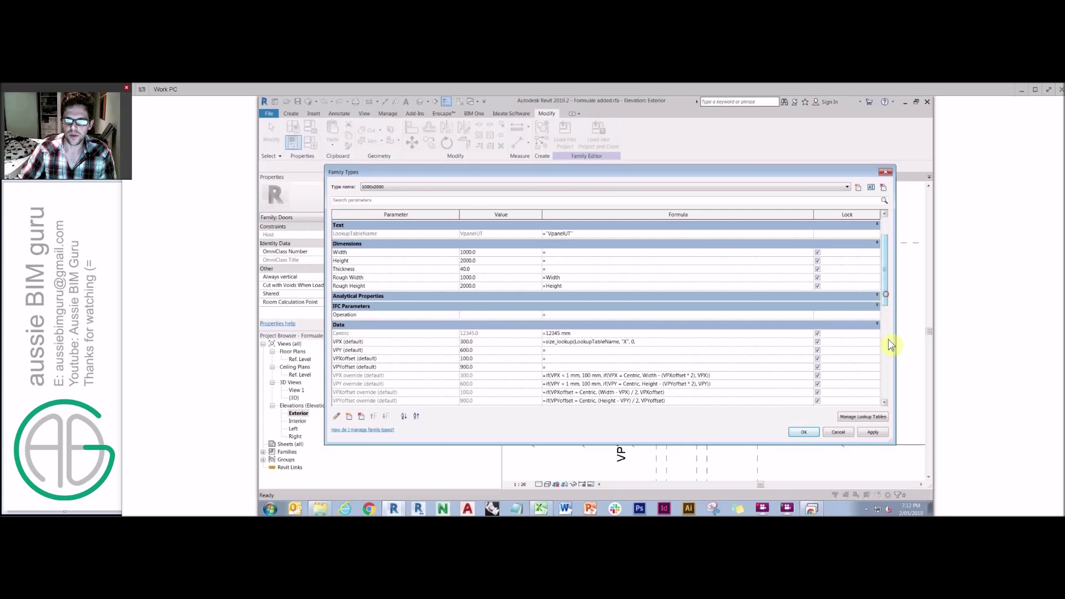
mouse_move(887, 300)
left_mouse_down()
mouse_move(886, 385)
mouse_move(886, 301)
left_mouse_up()
type("P")
key("Caps_Lock")
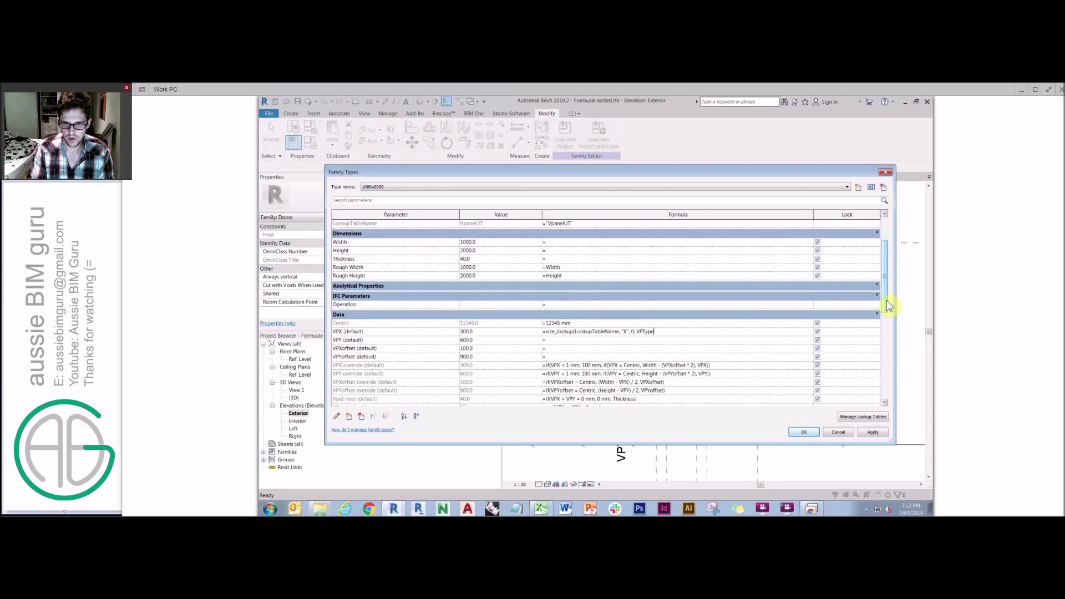
type(")")
left_click(720, 345)
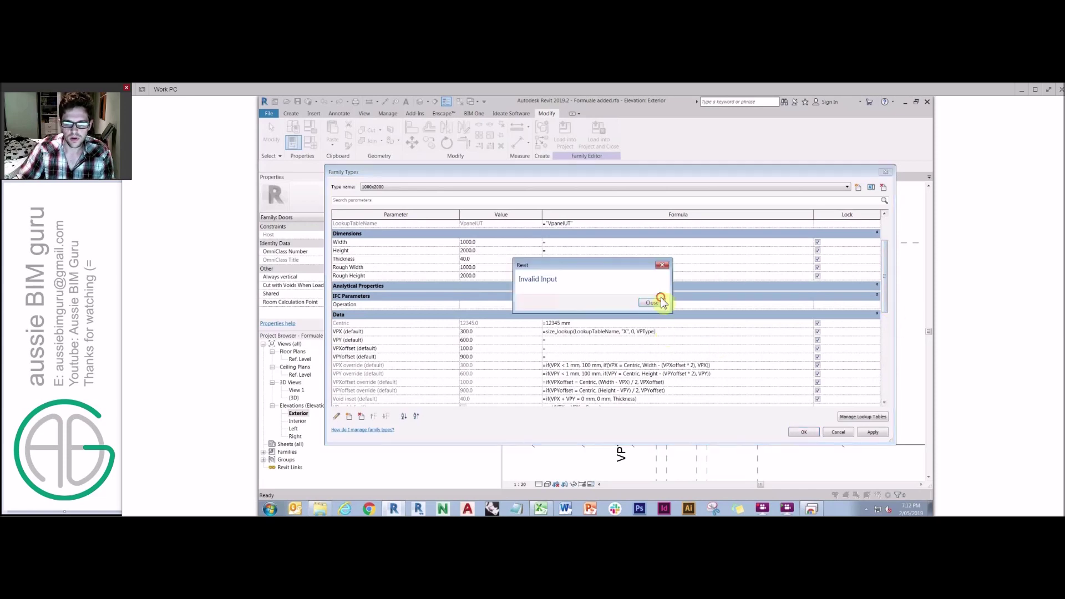
left_click(652, 303)
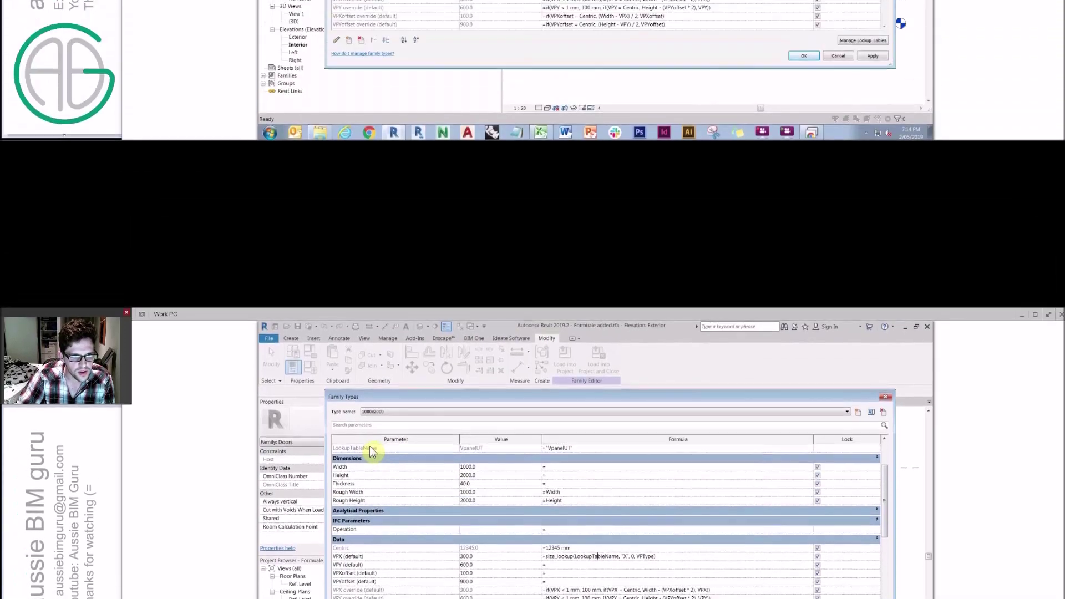
key("Caps_Lock")
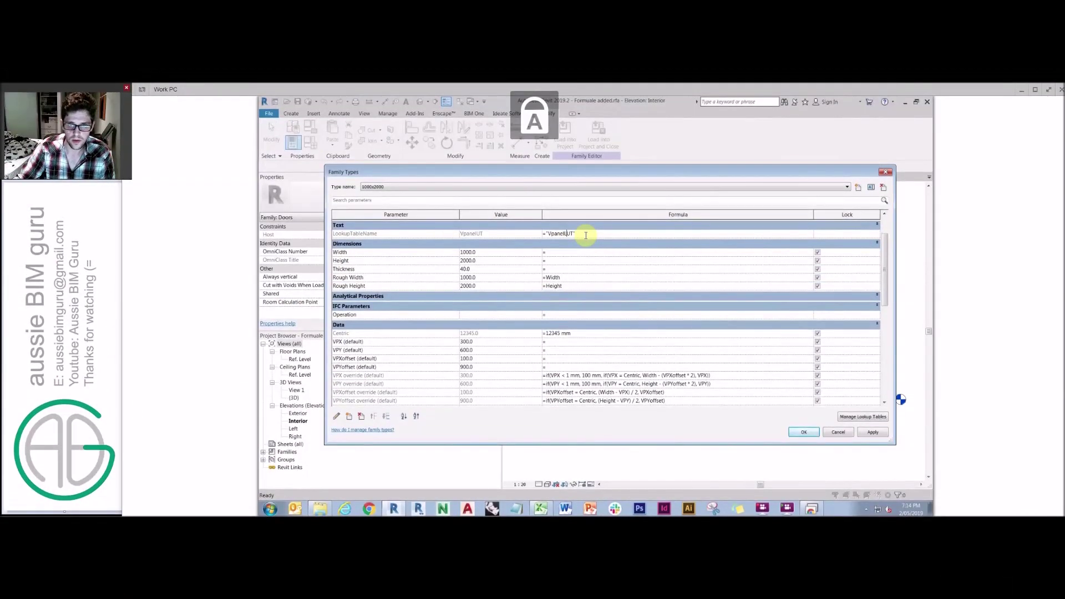
type("L")
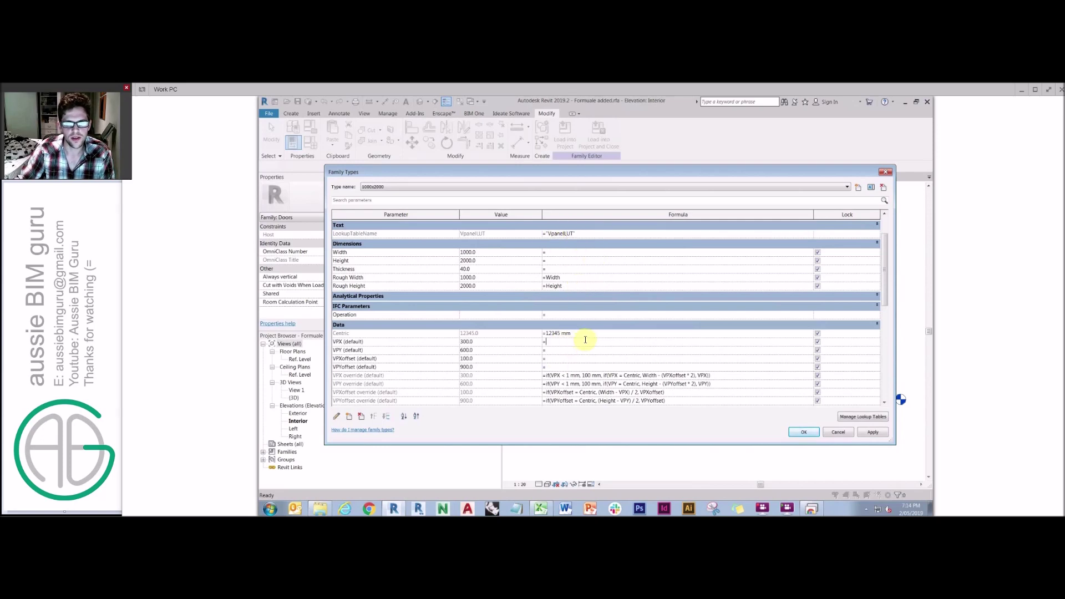
Paste =size_lookup(LookupTableName, "X", 0 mm, VPType) into VPX, giving 300.0, and recheck the CSV
type("size_lookup(LookupTableName, \"X\", 0 mm, VPType)")
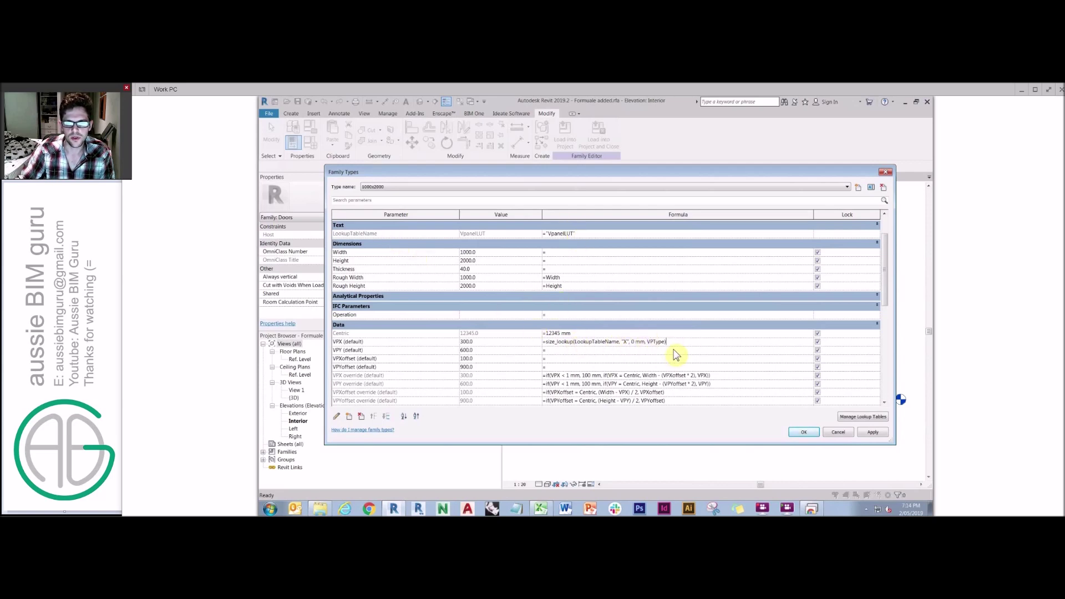
left_click(550, 351)
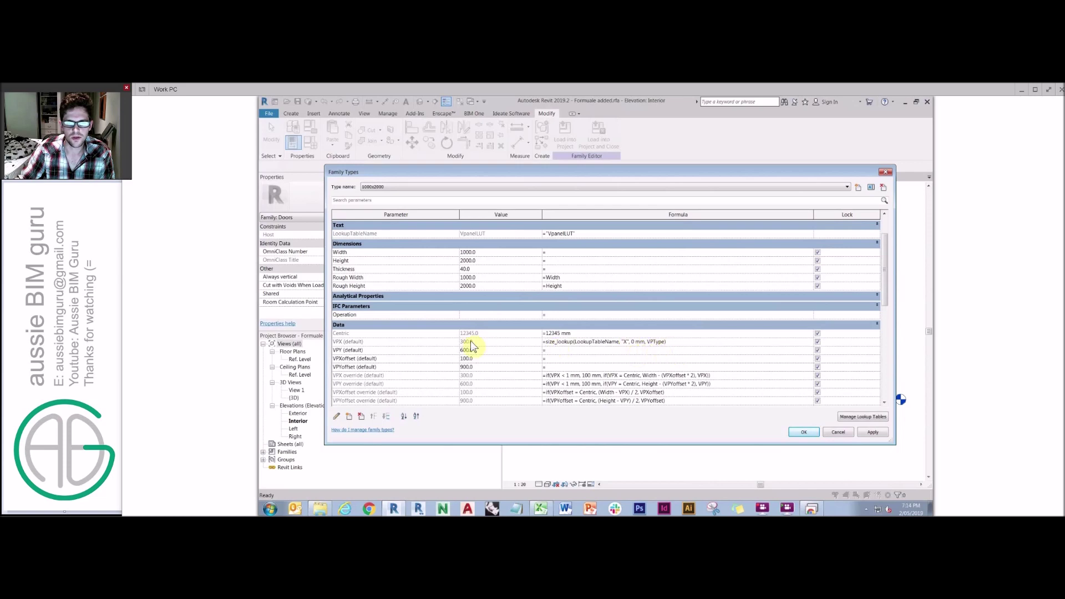
left_click(541, 509)
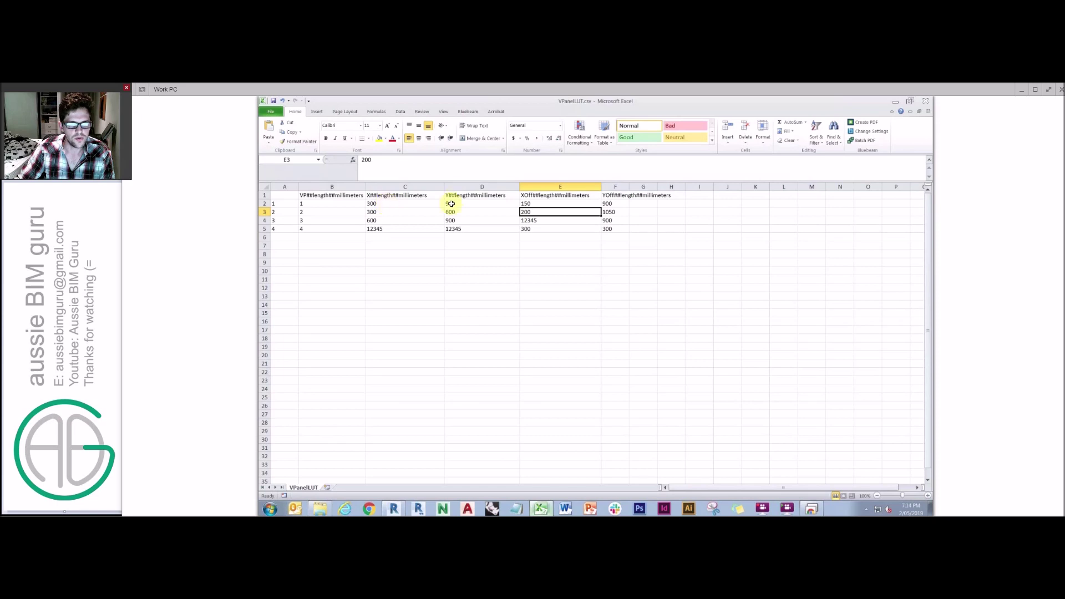
left_click(541, 509)
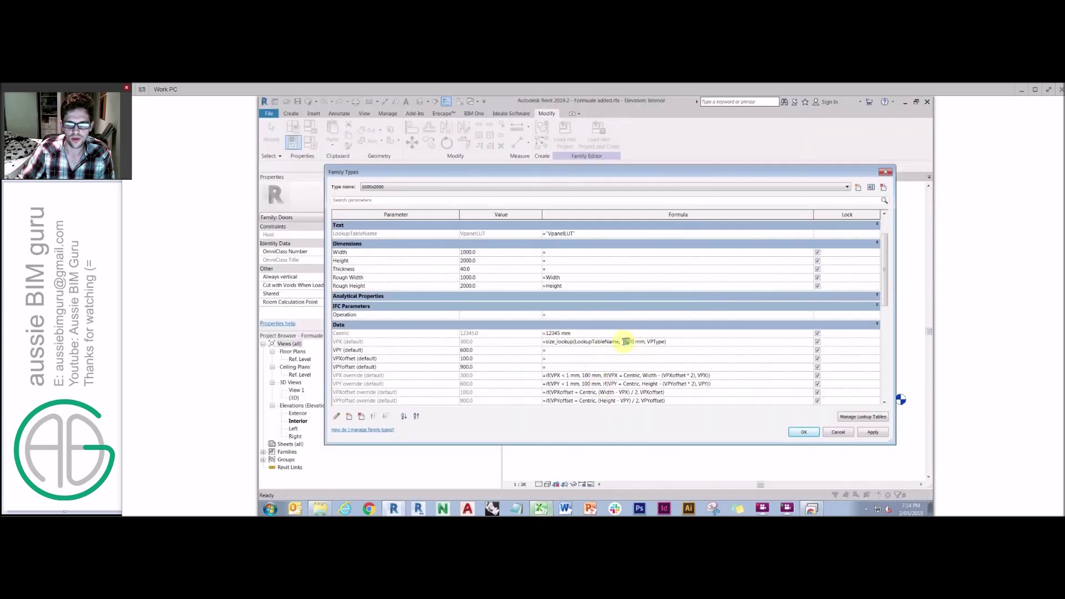
Copy the VPX lookup formula into VPY and change its column to Y
left_click_drag(693, 340, 519, 342)
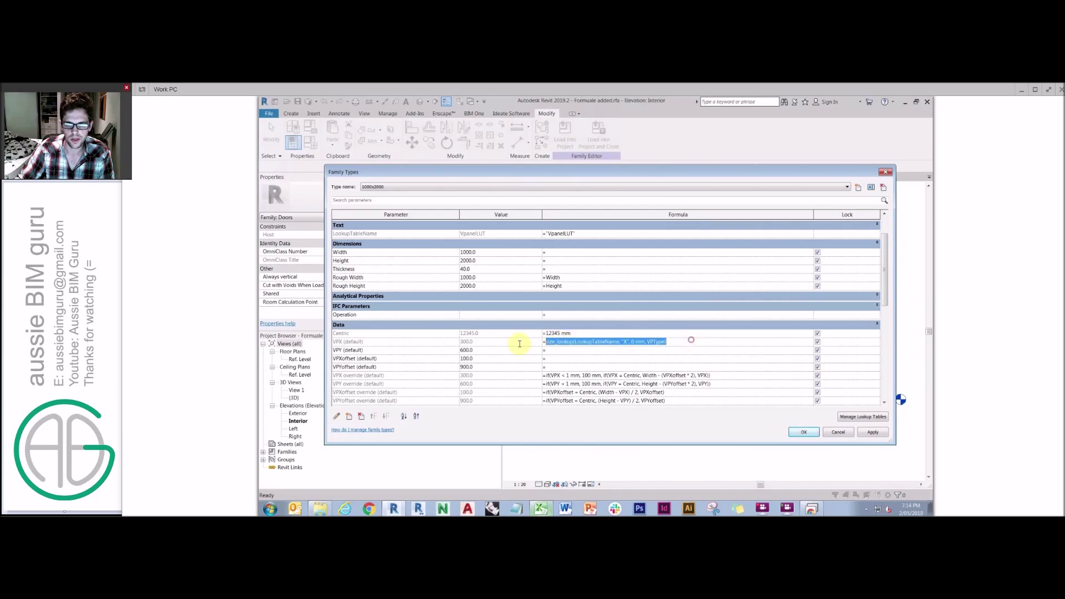
key("ctrl+c")
left_click(577, 350)
key("ctrl+v")
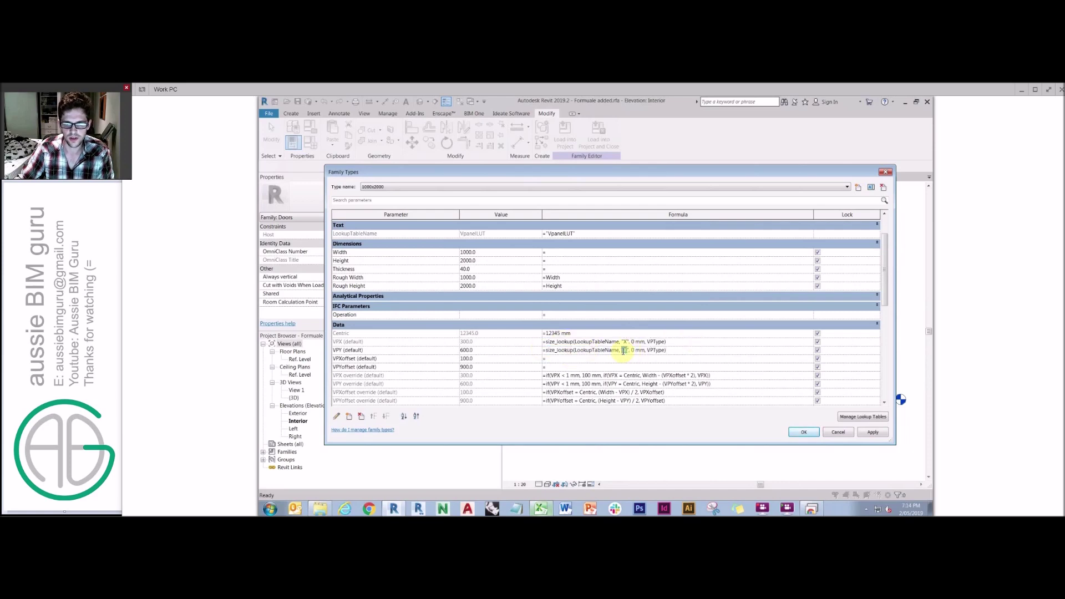
type("Y")
Give VPXoffset the size_lookup formula reading the XOff column
left_click(543, 358)
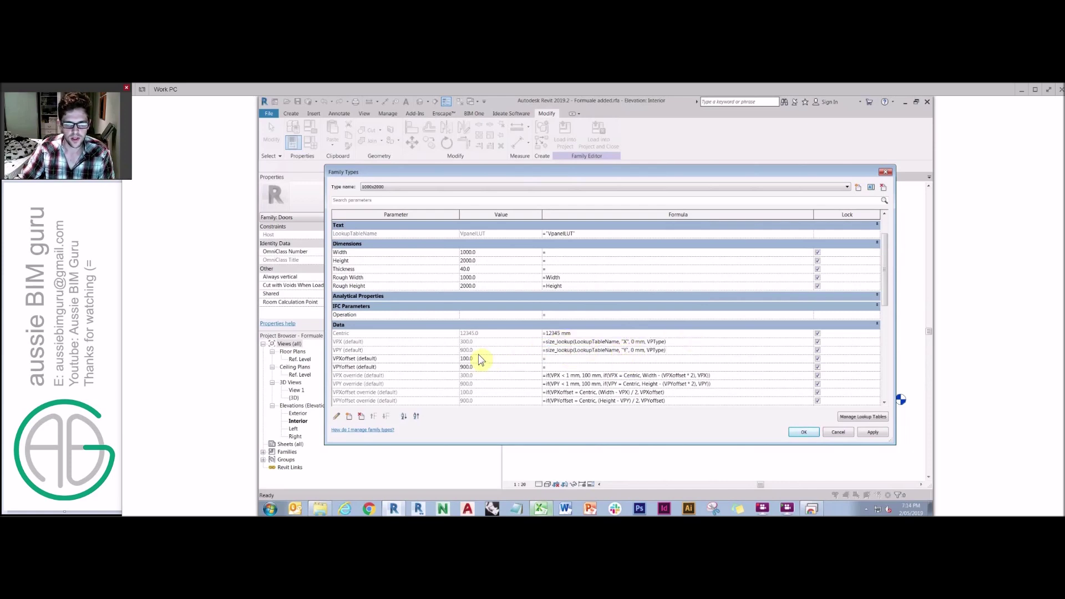
left_click(678, 339)
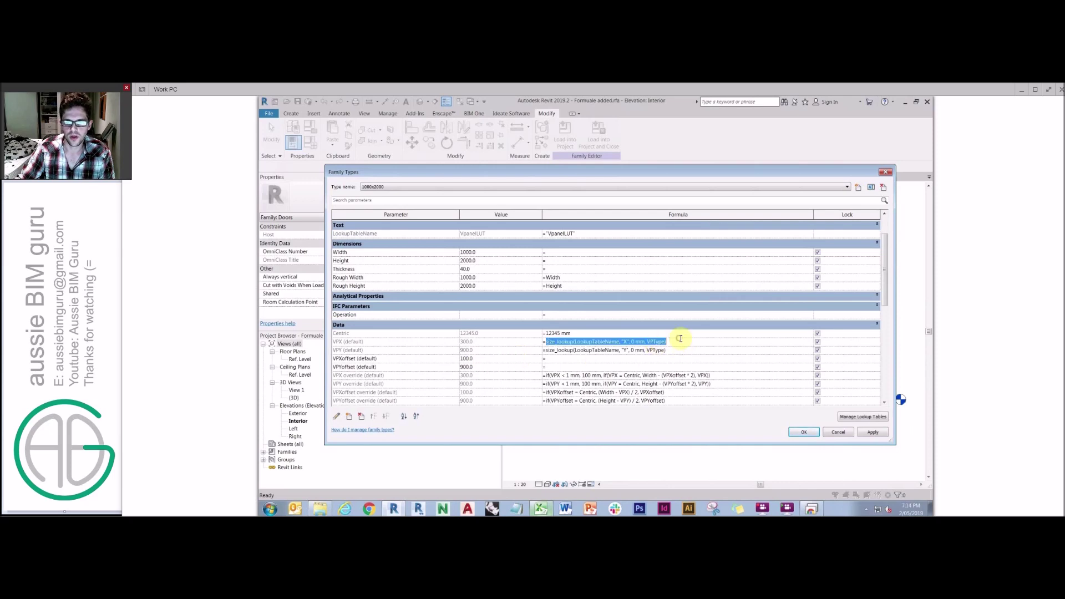
key("ctrl+c")
left_click(582, 358)
key("ctrl+v")
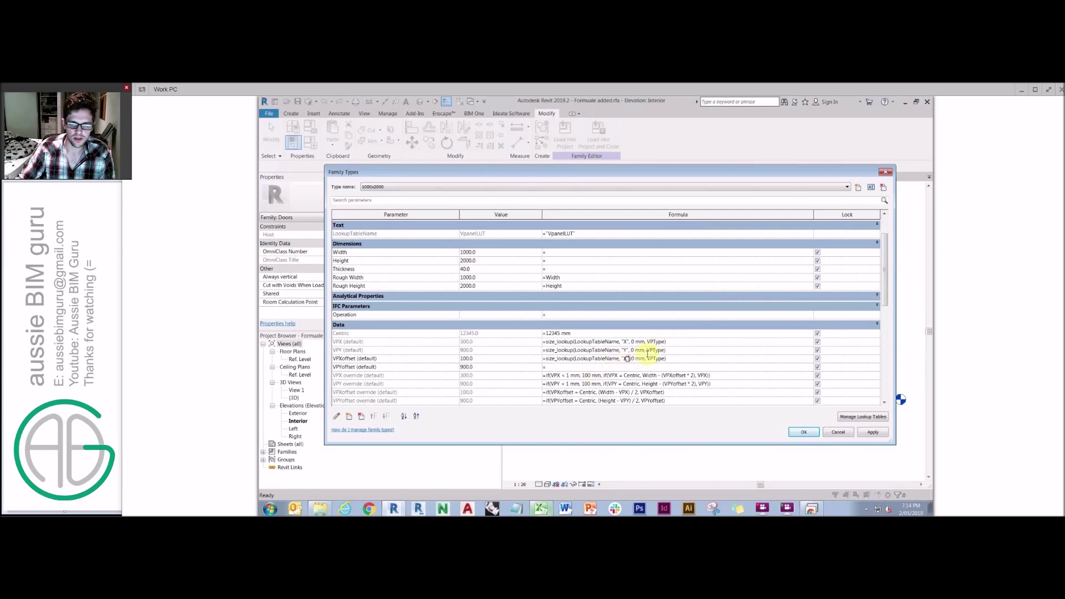
key("Caps_Lock")
type("off")
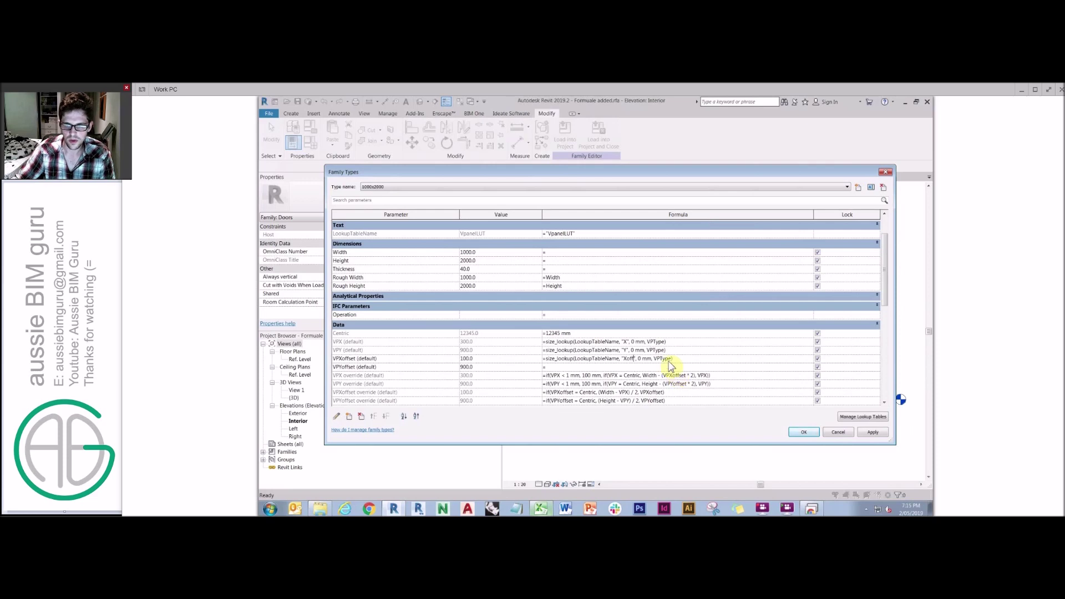
left_click(659, 303)
key("Caps_Lock")
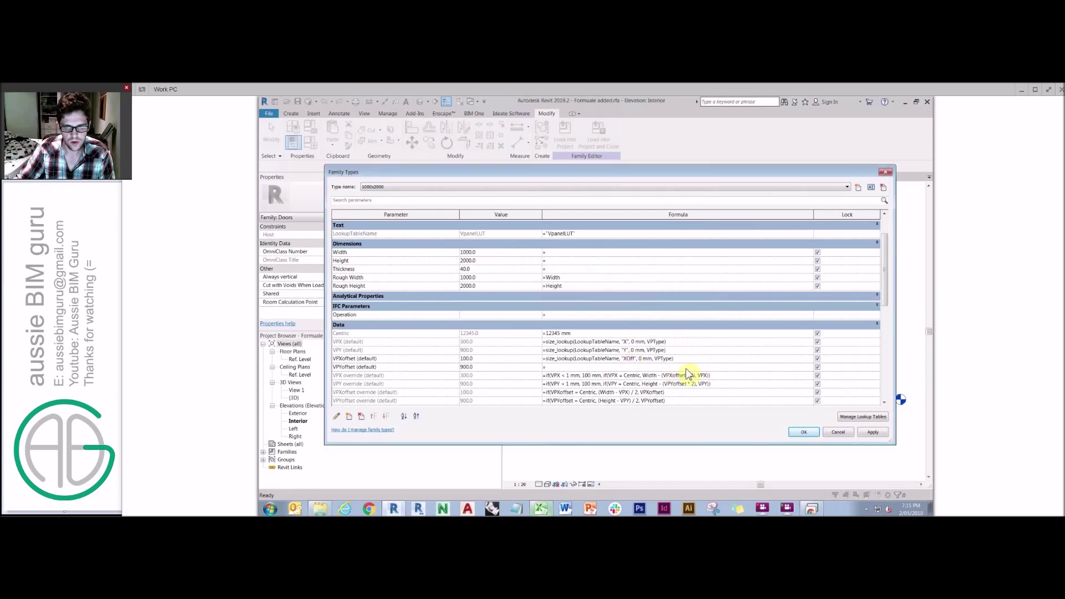
left_click_drag(675, 360, 546, 358)
left_click(607, 342)
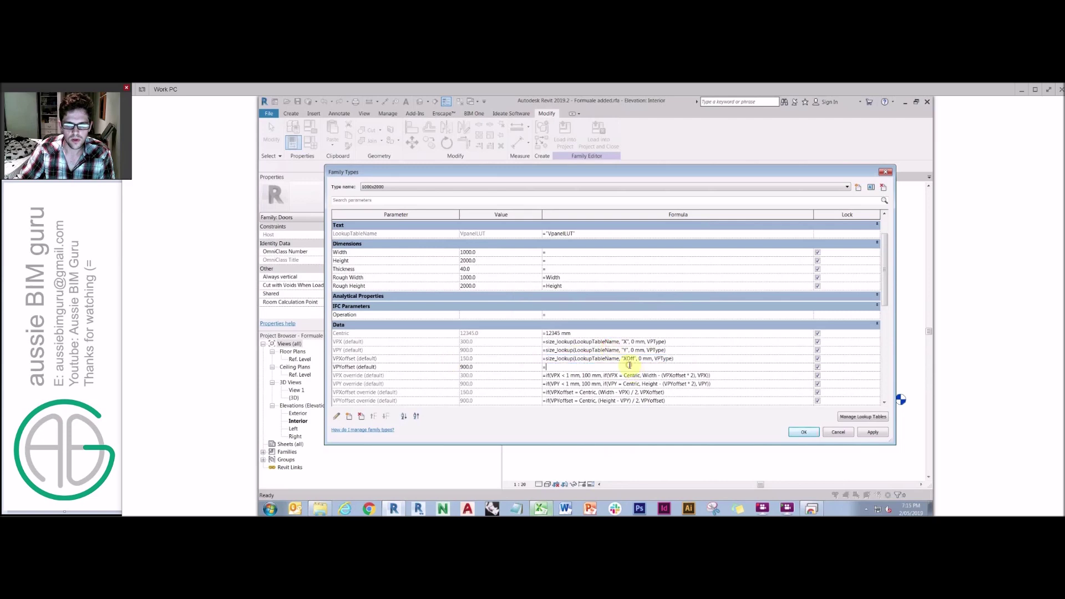
Give VPYoffset the size_lookup formula reading the YOff column
key("ctrl+v")
type("Y")
left_click(665, 341)
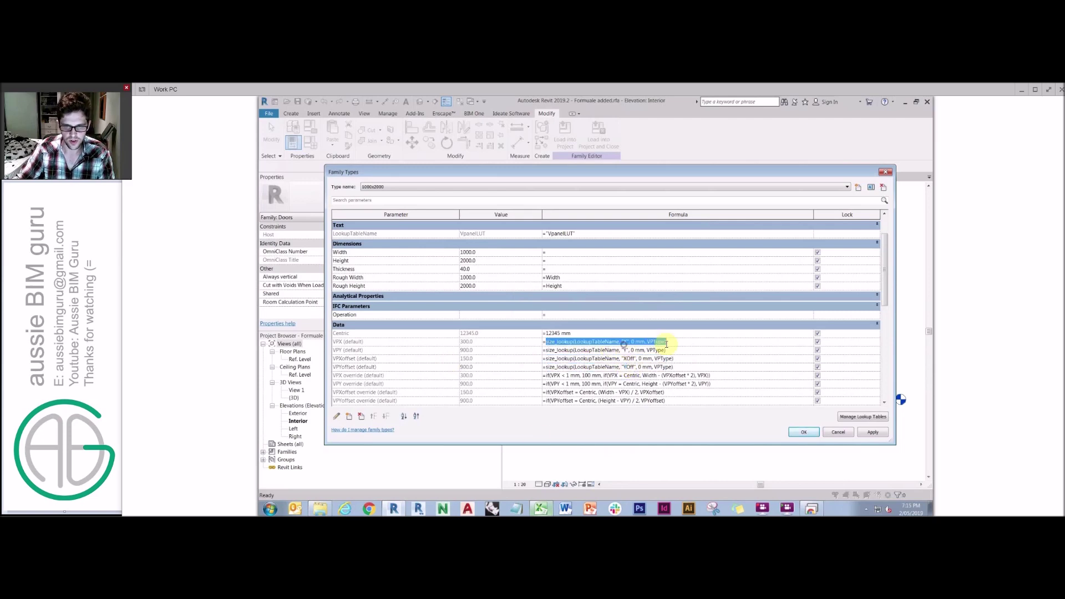
left_click(541, 509)
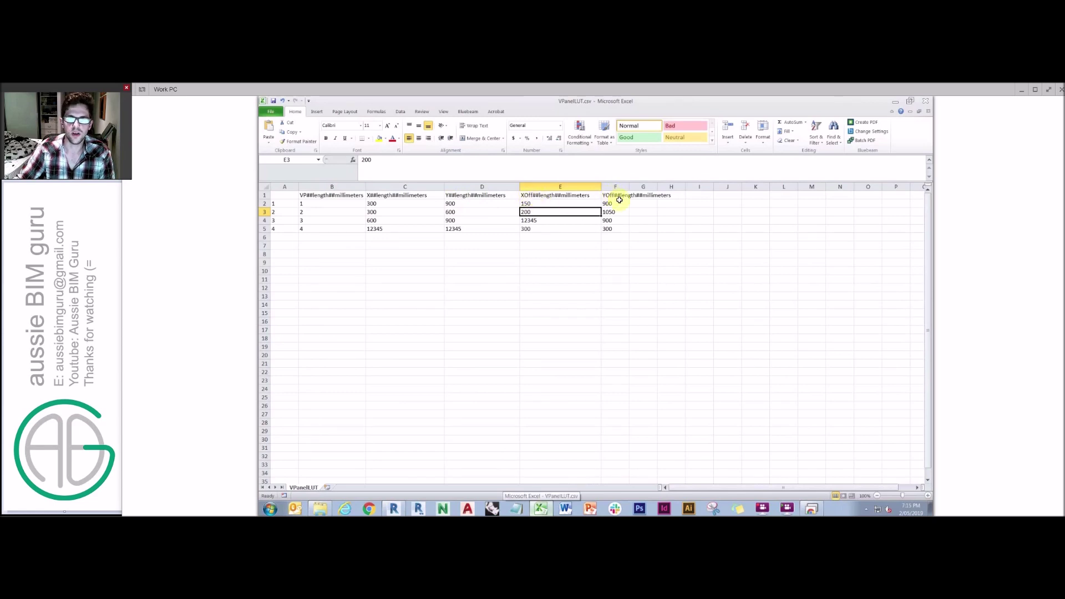
Check the X, Y and XOff values for types 1, 3 and 4 in VPanelLUT.csv, then return to Revit
left_click(530, 222)
left_click(476, 230)
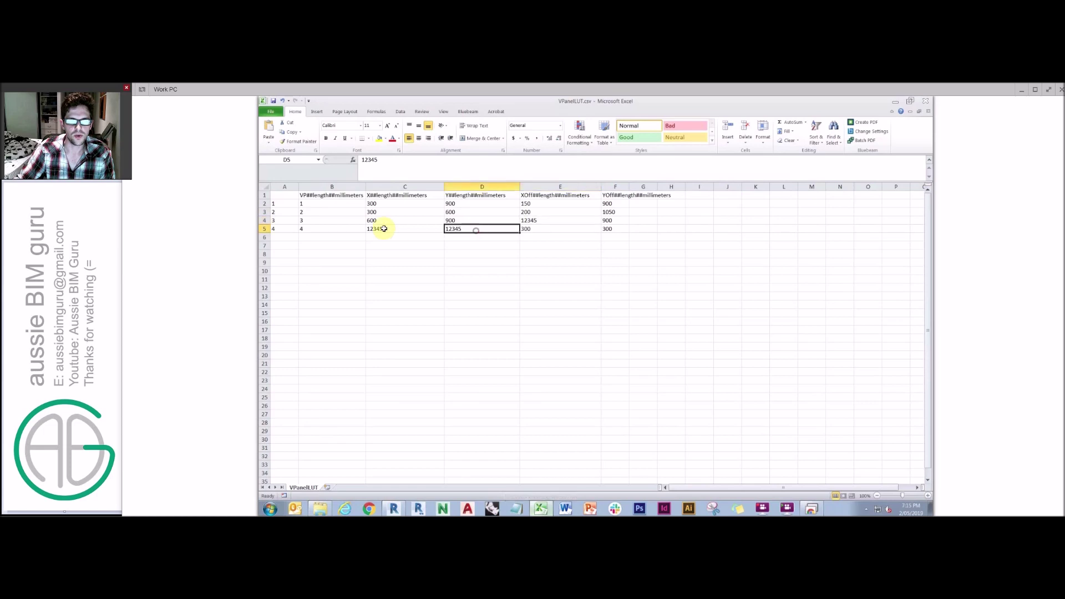
left_click(383, 229)
left_click(488, 228)
left_click(542, 221)
left_click(547, 203)
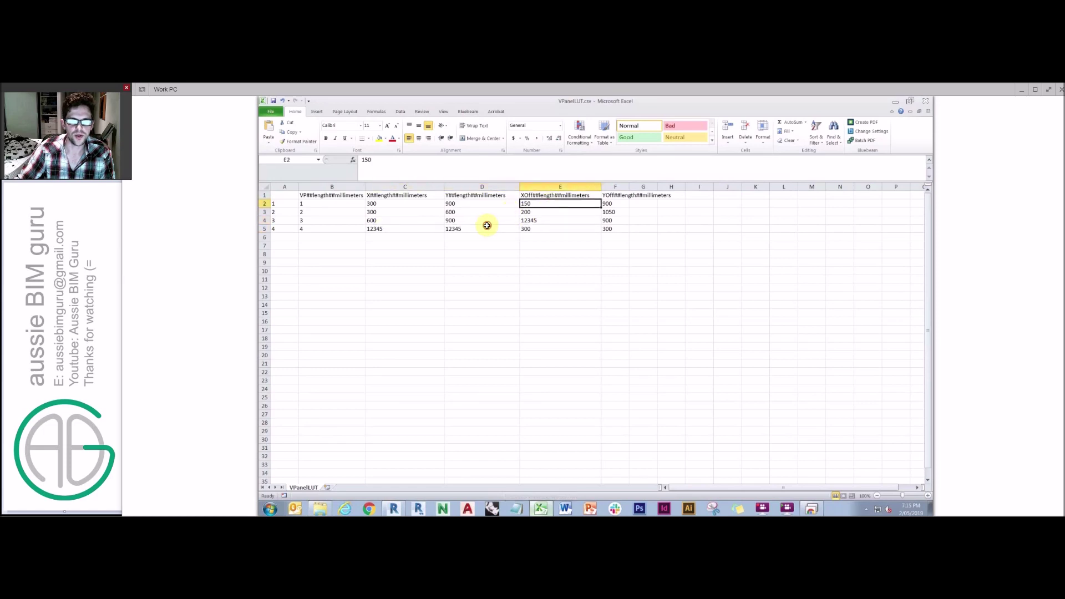
left_click(488, 225)
left_click(388, 228)
left_click(542, 220)
left_click(480, 228)
left_click(405, 230)
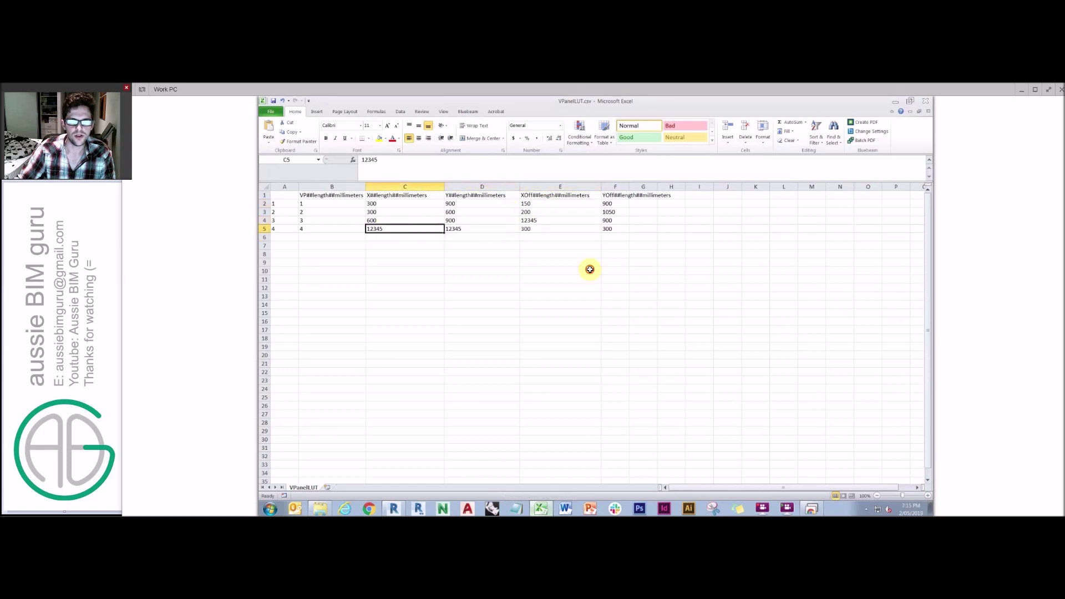
left_click(589, 270)
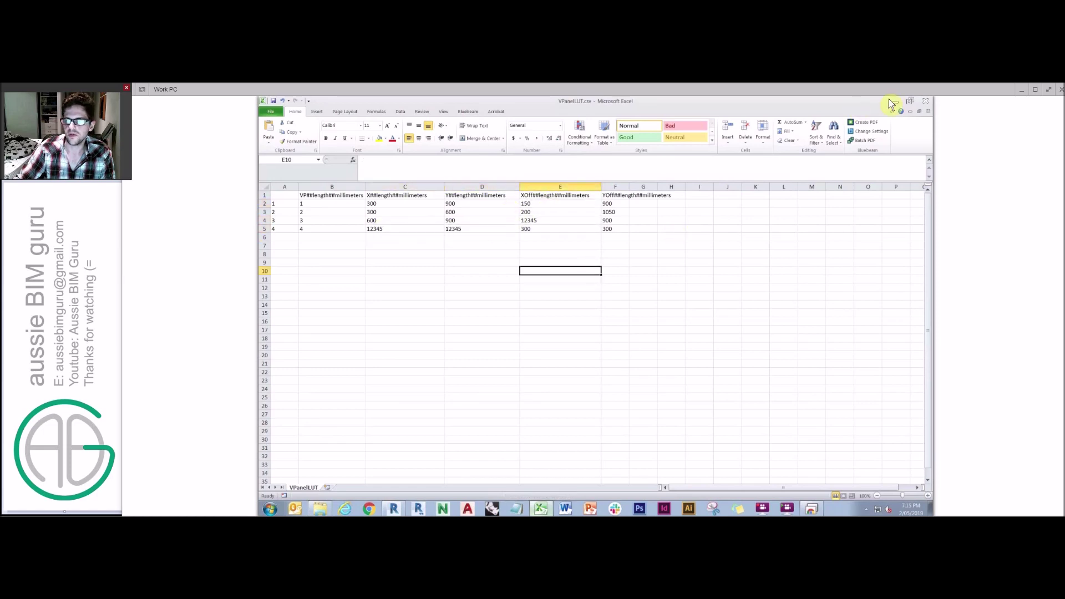
left_click(395, 509)
Set VPType to 3 to test the lookup-driven vision panel values
left_click(548, 342)
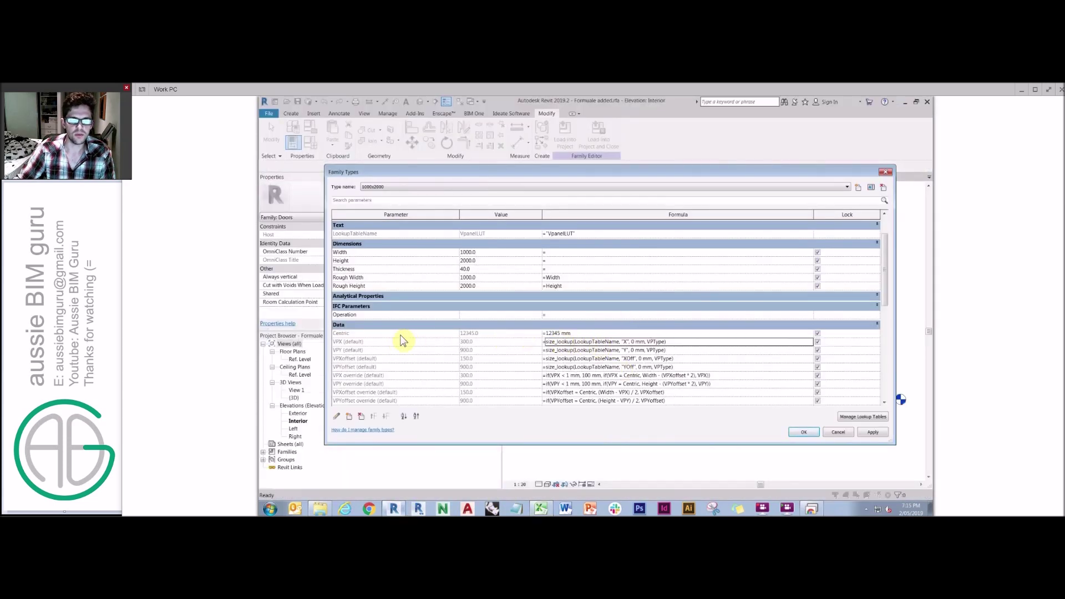
scroll(884, 312, "down", 5)
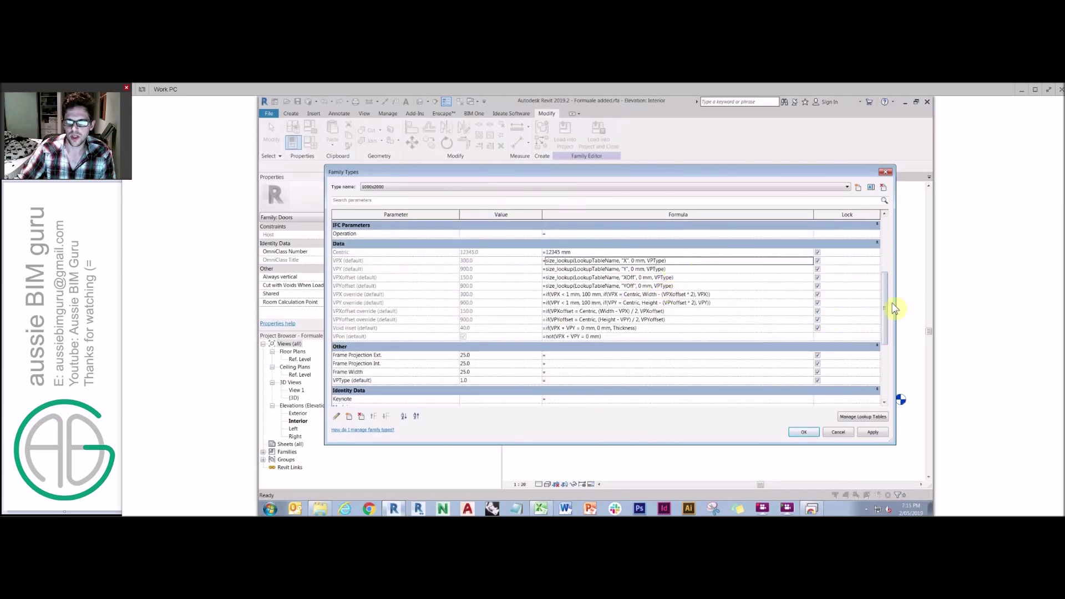
left_click_drag(887, 302, 885, 330)
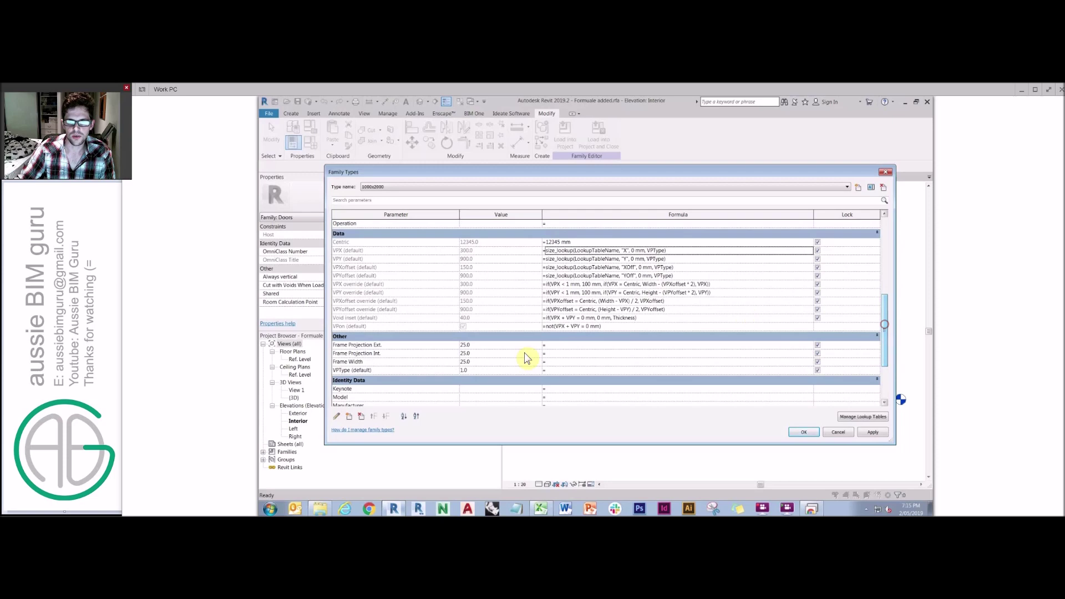
left_click(481, 369)
type("3")
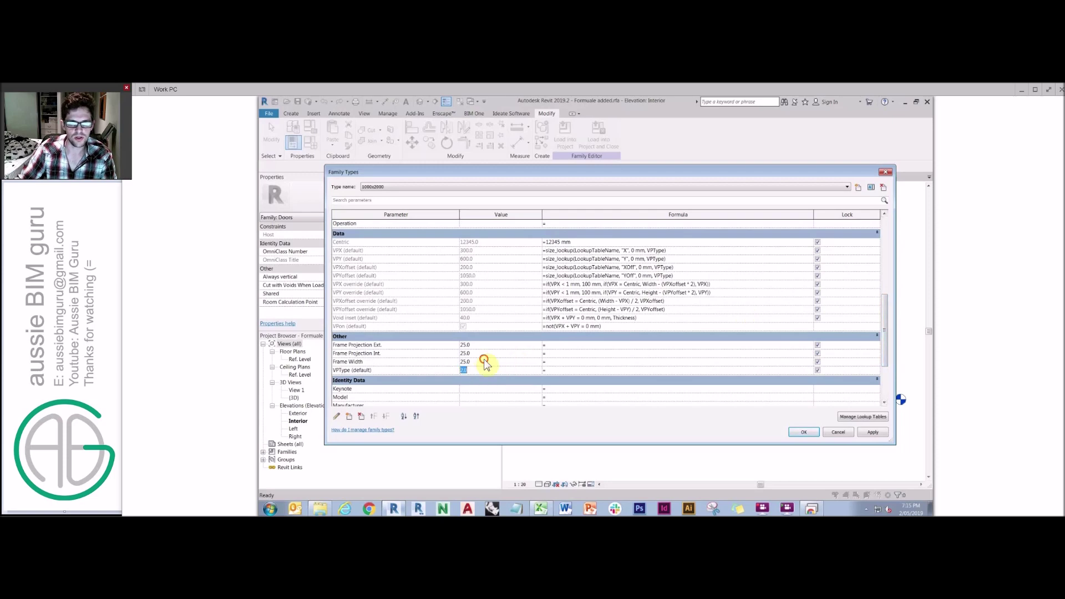
left_click(483, 362)
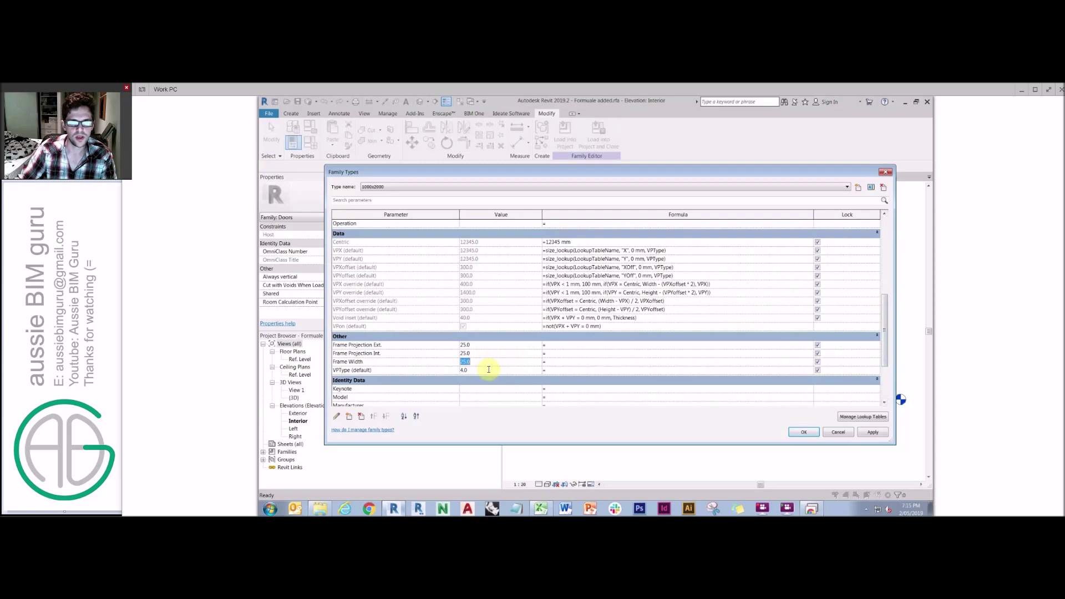
left_click(488, 354)
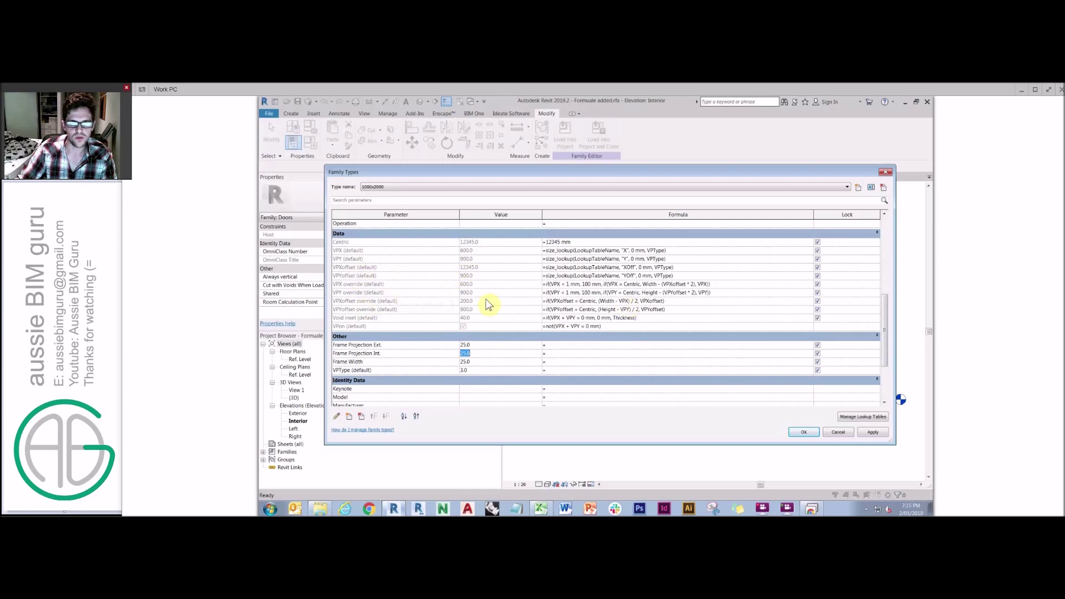
Reset VPType to 0, accept the family types and open 3D View 1
type("0")
left_click(481, 353)
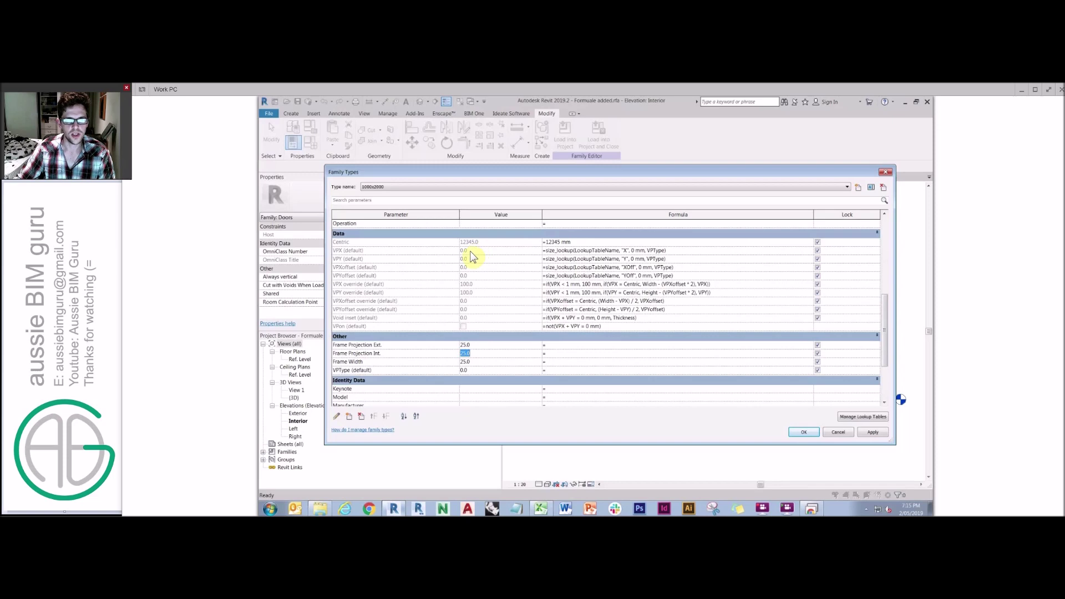
left_click(803, 433)
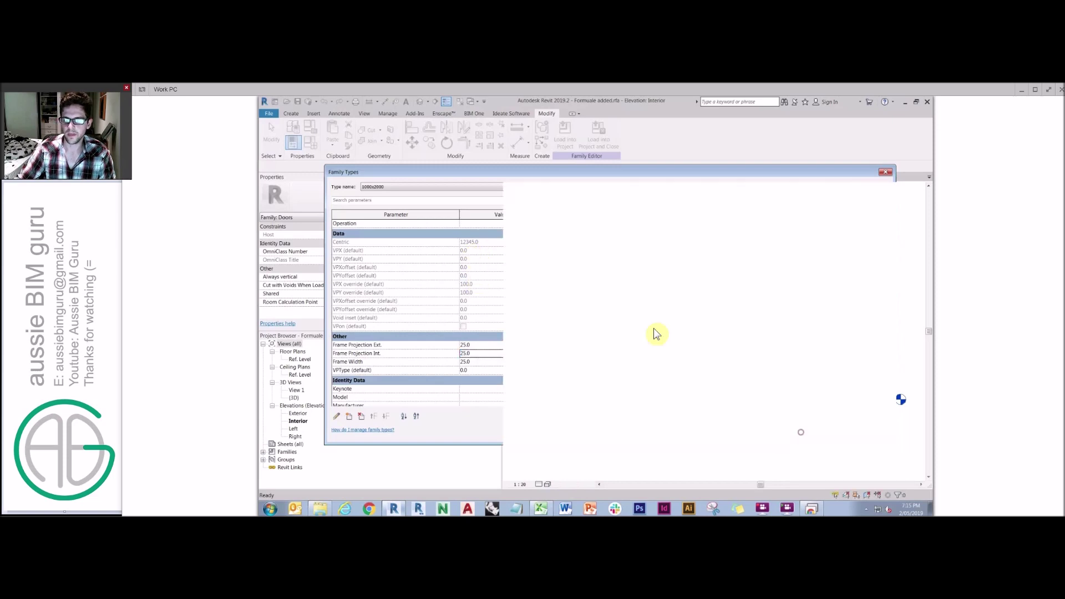
double_click(296, 391)
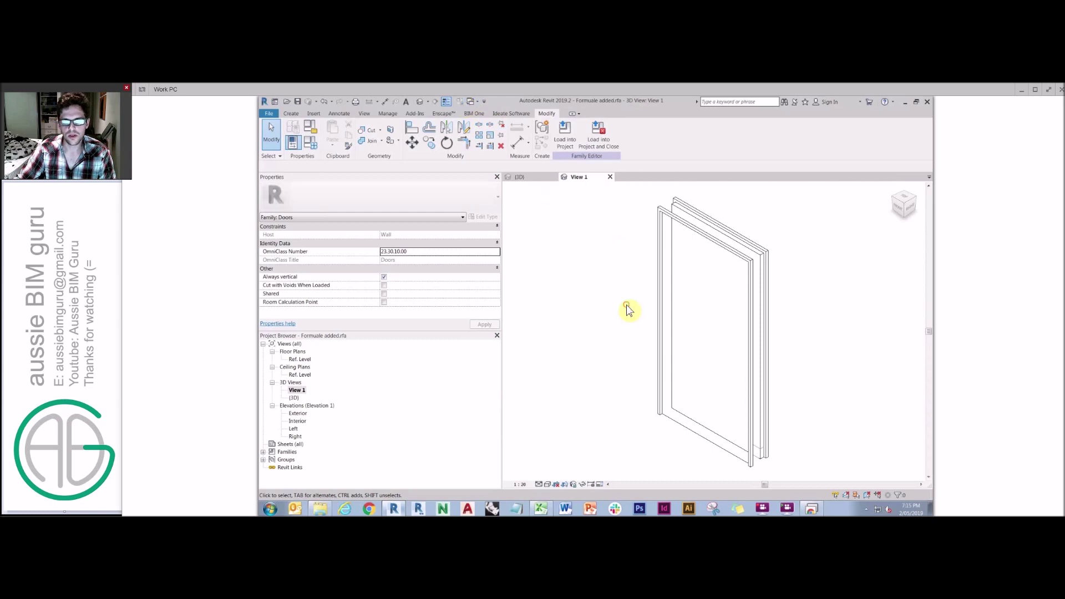
Load the door family into Project1, overwriting the existing version and its parameter values
left_click(521, 177)
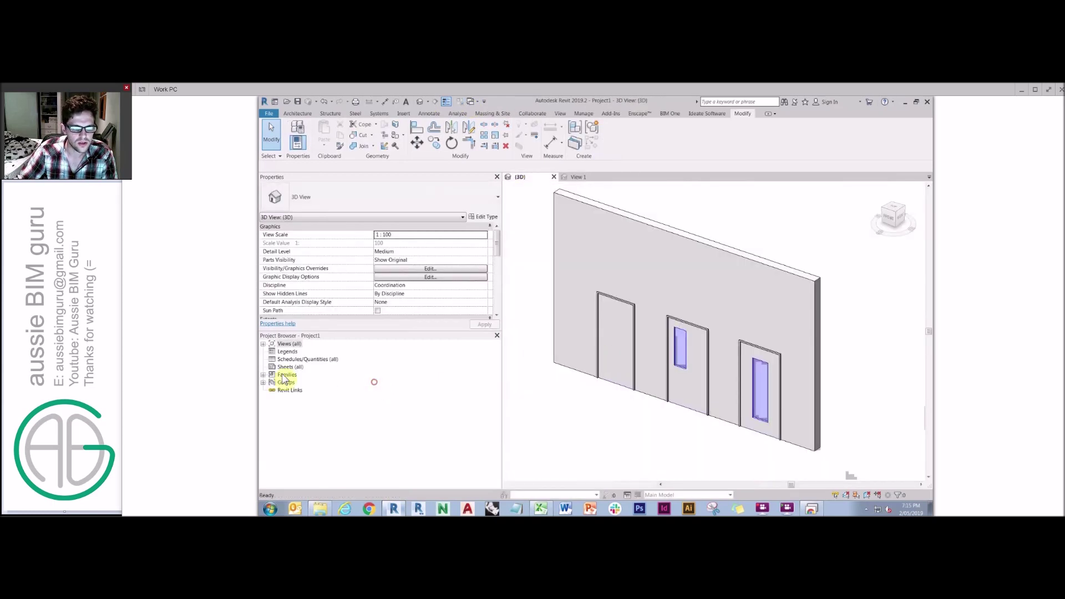
double_click(283, 379)
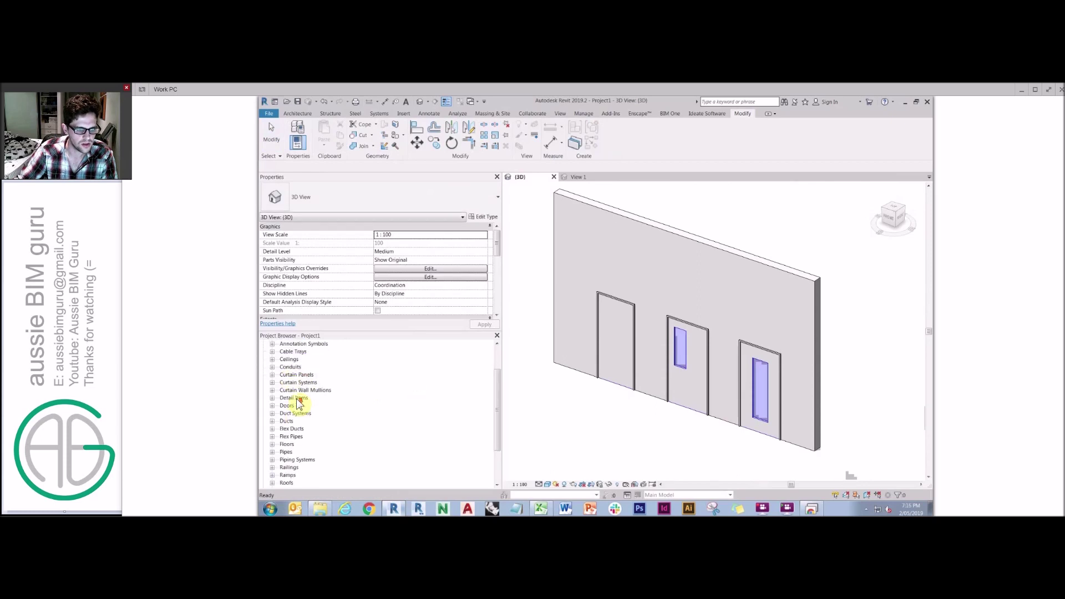
left_click(577, 176)
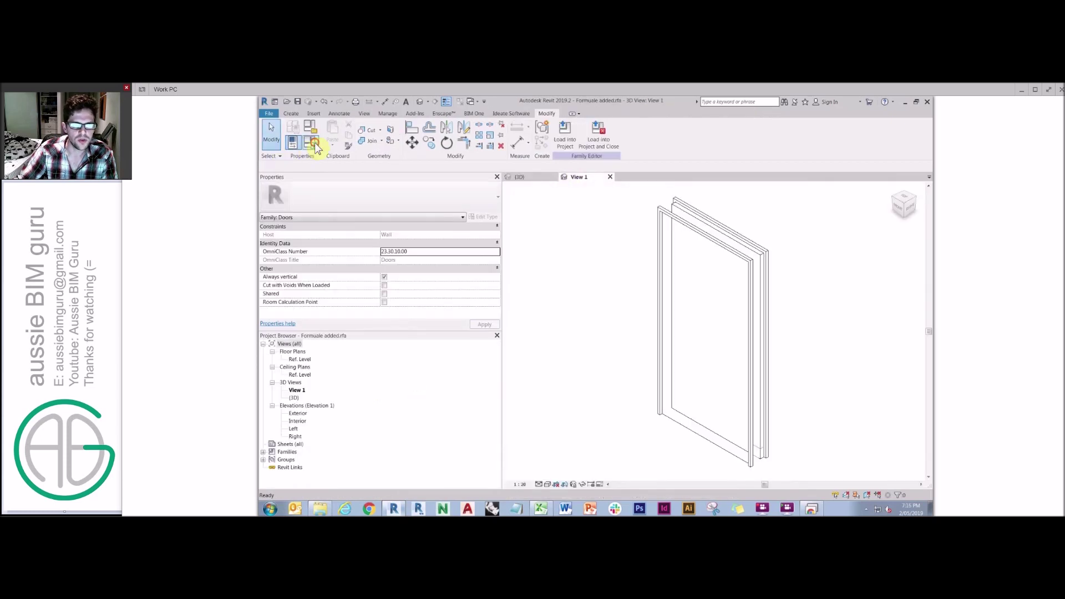
left_click(314, 142)
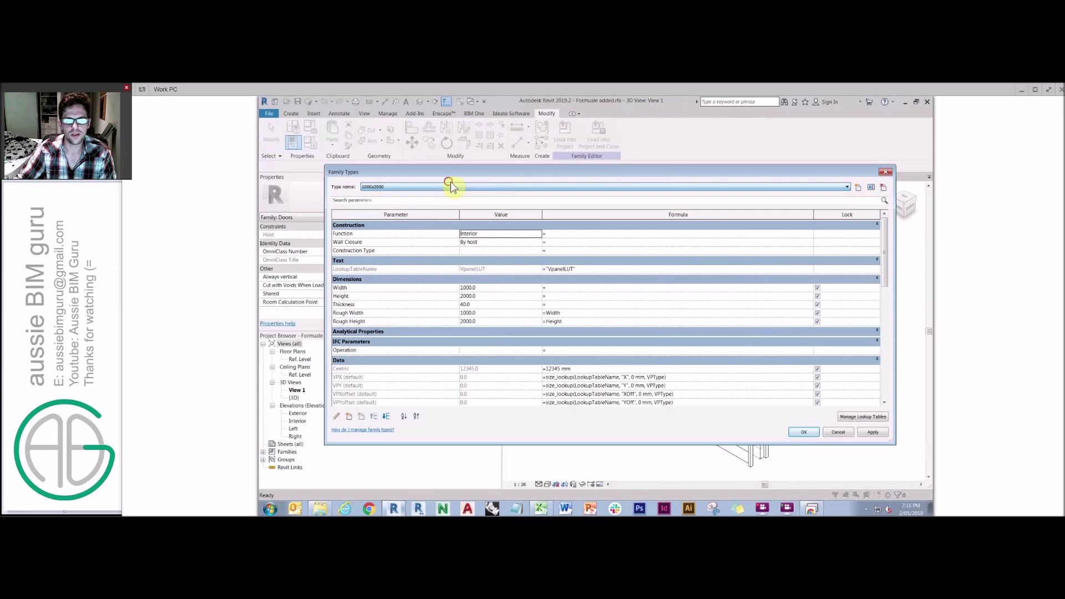
key("Return")
left_click(565, 135)
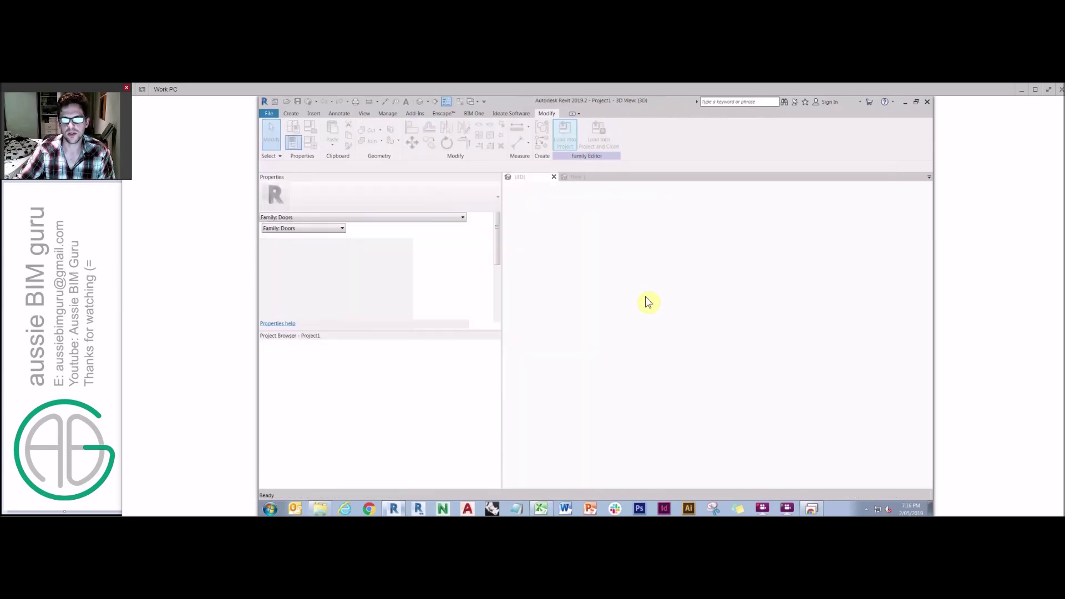
left_click(608, 300)
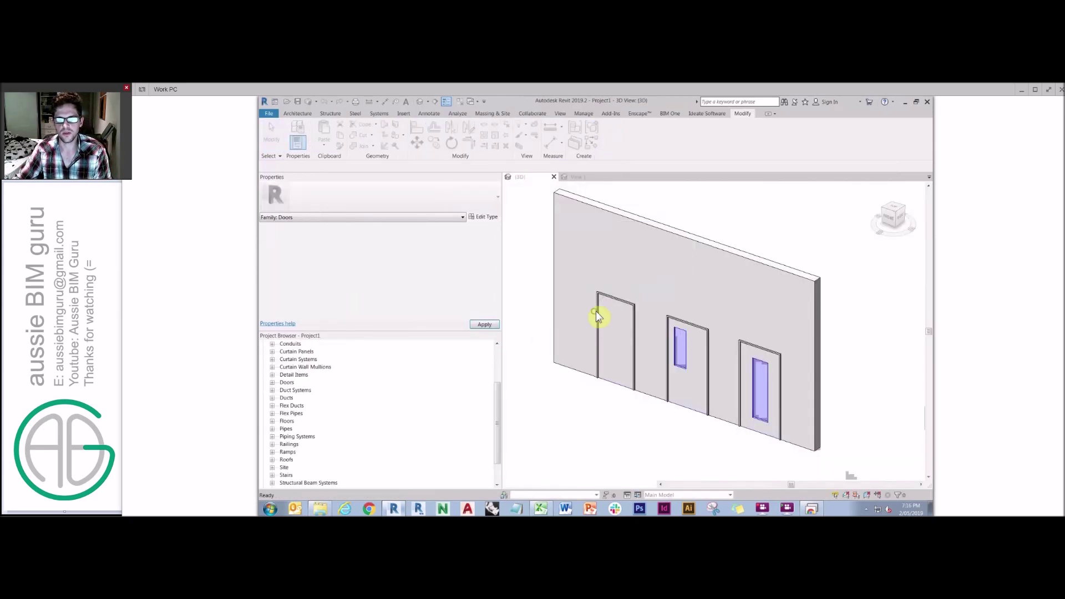
left_click(630, 305)
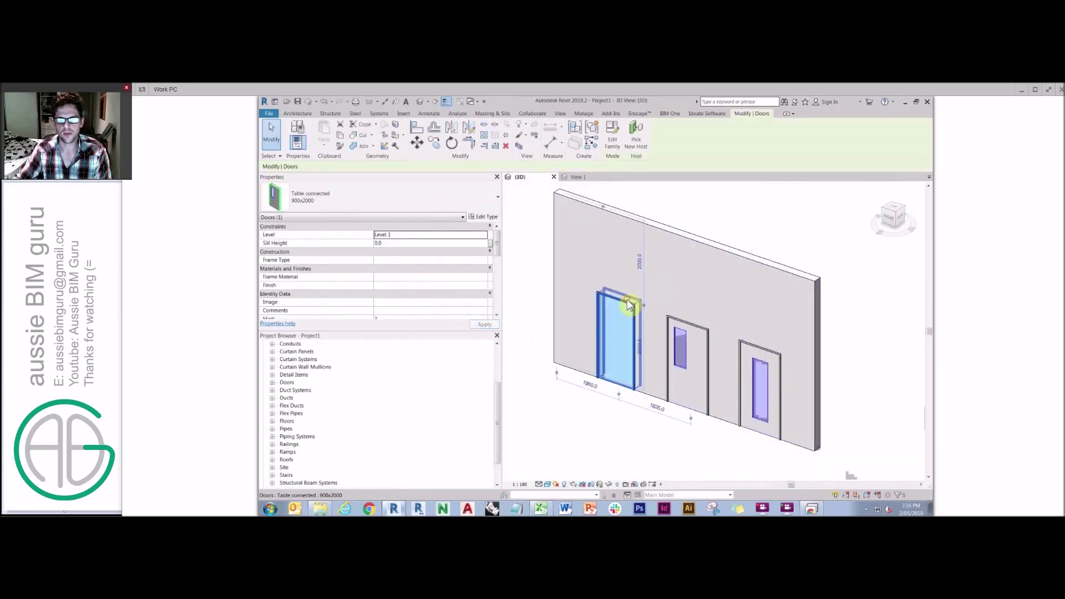
Change all three wall doors to the Formulae added 1000x2000 type
left_click(704, 333, "ctrl")
left_click(756, 350, "ctrl")
left_click(377, 195)
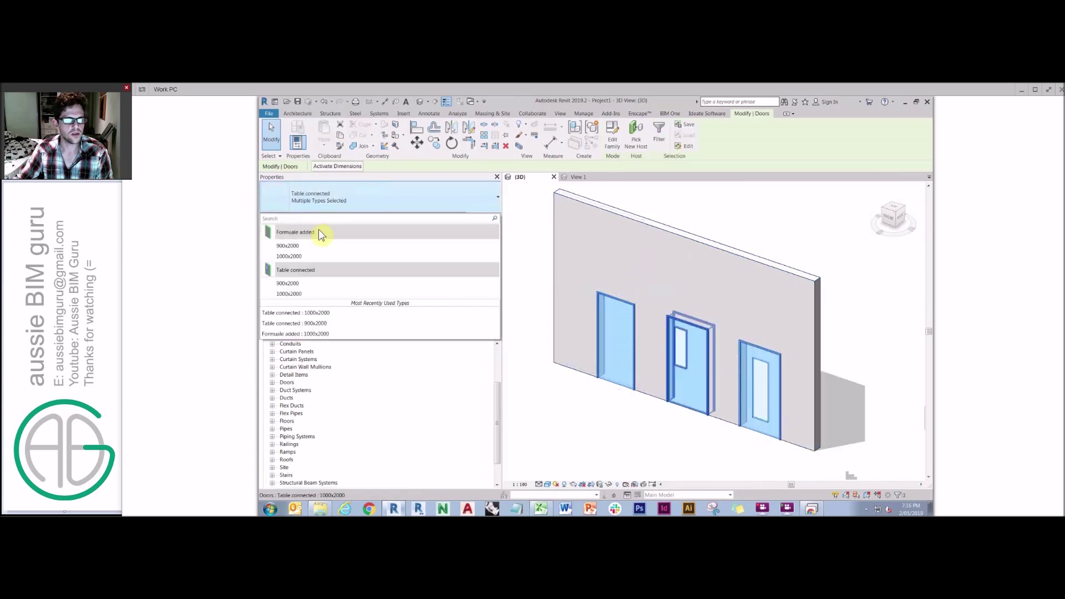
left_click(302, 256)
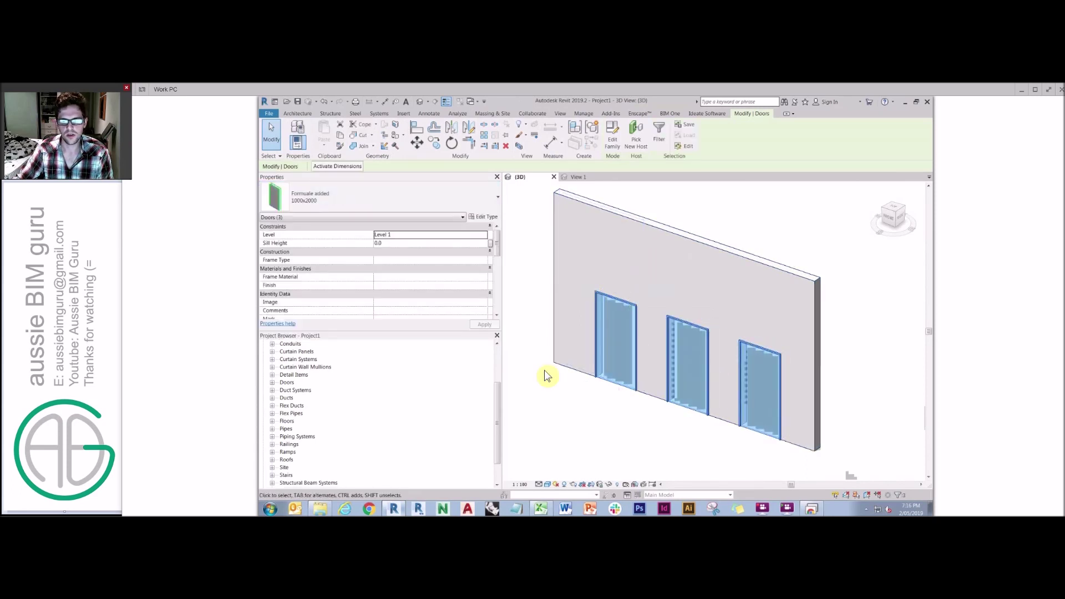
Set the three doors' VPType to 1, 2 and 3 respectively
left_click(595, 298)
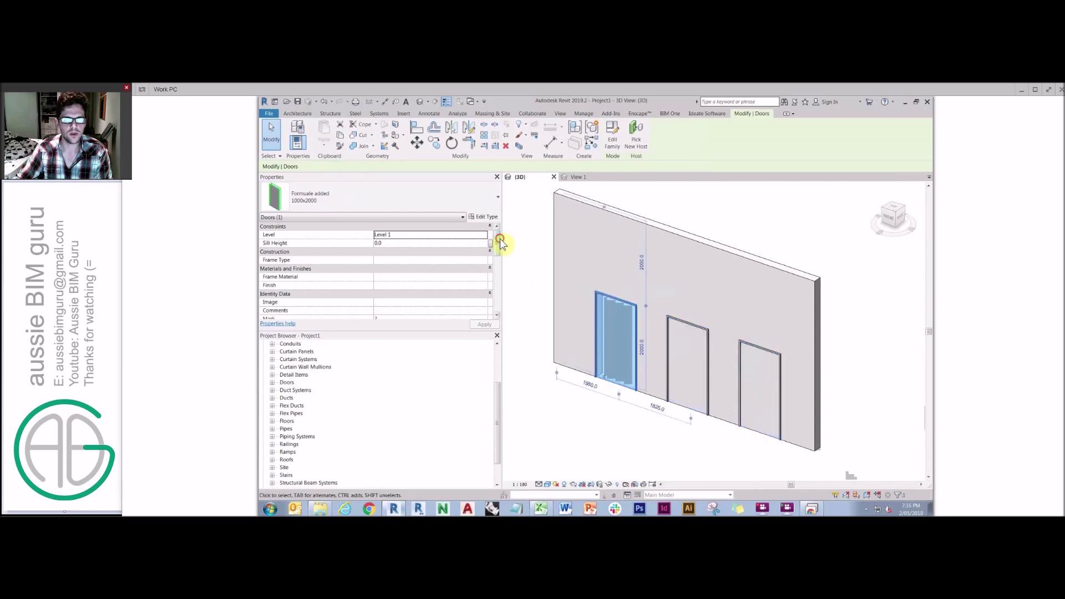
left_click_drag(497, 242, 497, 298)
left_click(398, 294)
type("1")
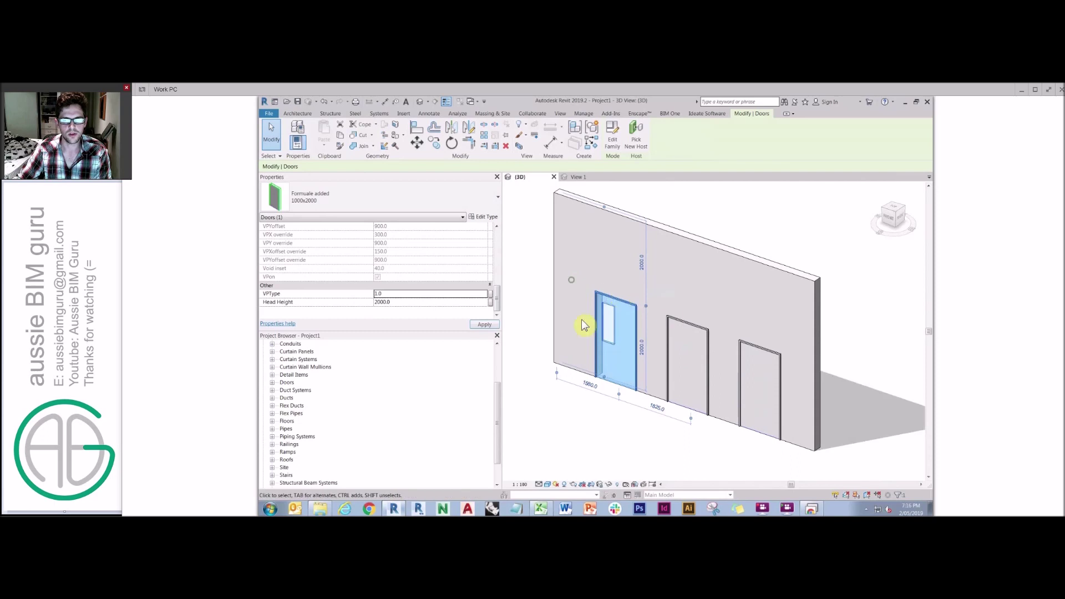
left_click(684, 328)
left_click(408, 294)
type("2")
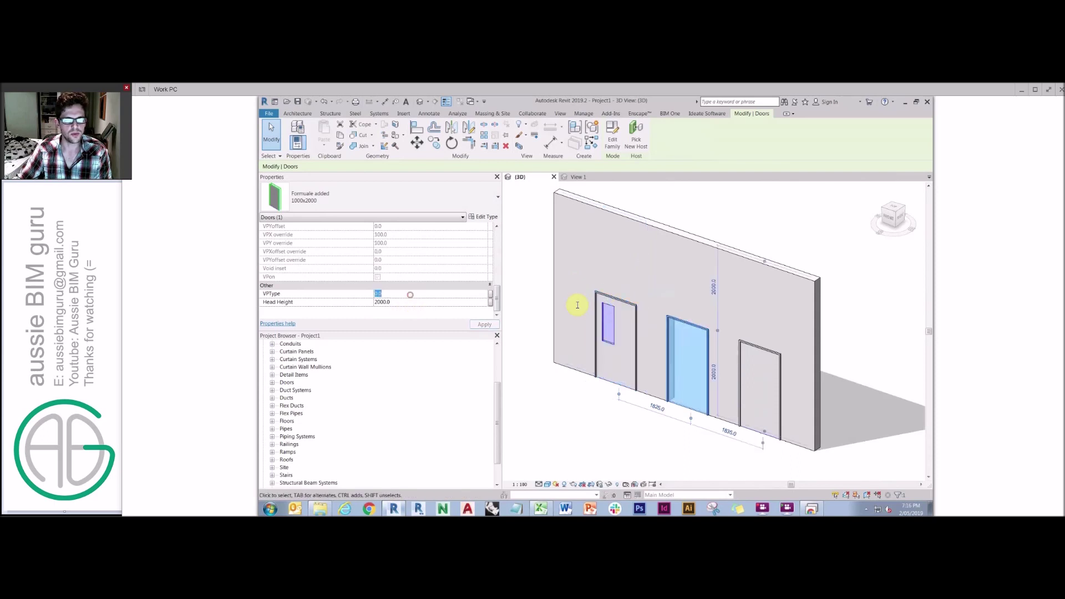
left_click(759, 361)
left_click(399, 294)
type("3")
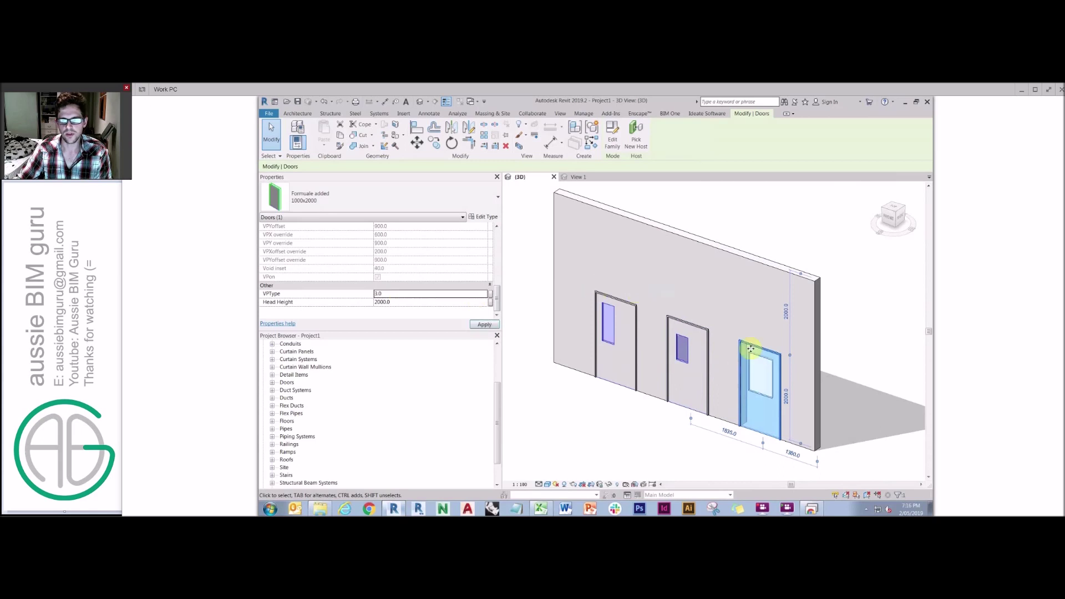
Reselect the right door and open its type properties
left_click(391, 199)
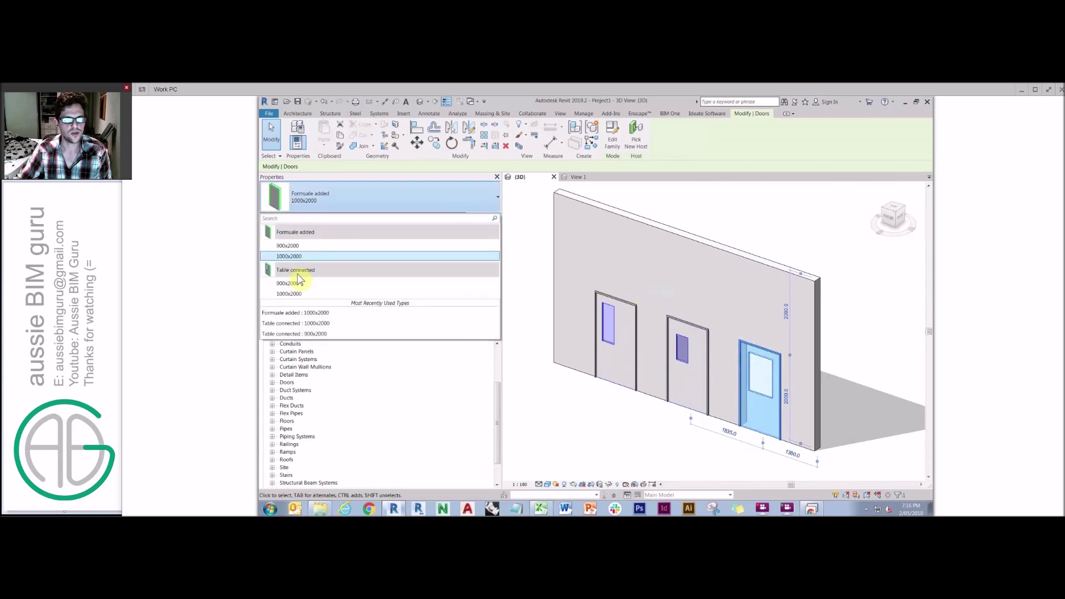
left_click(309, 246)
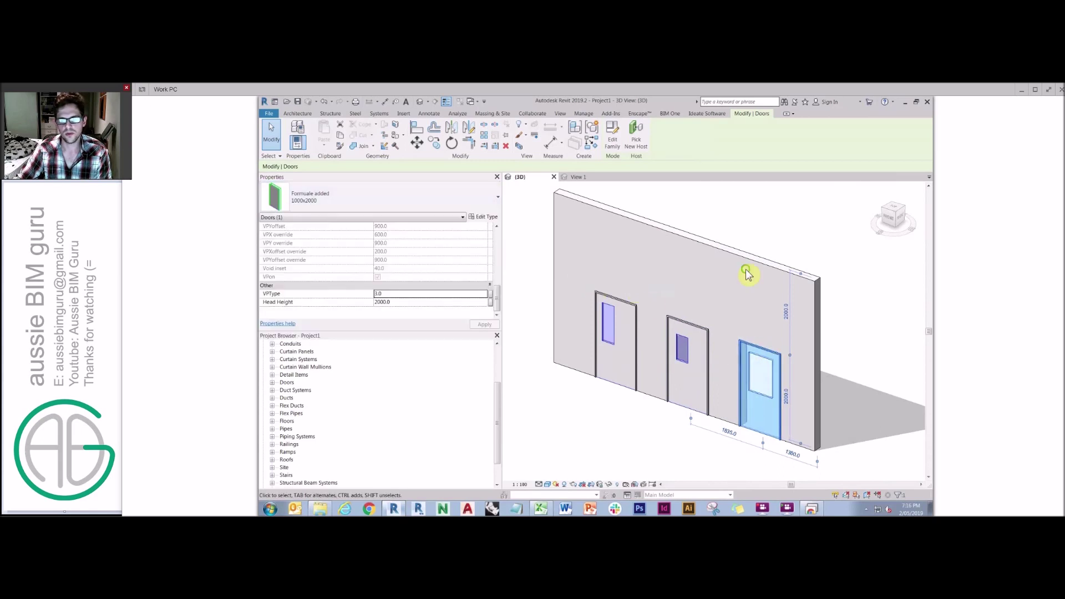
left_click(727, 460)
left_click(683, 345)
left_click(487, 217)
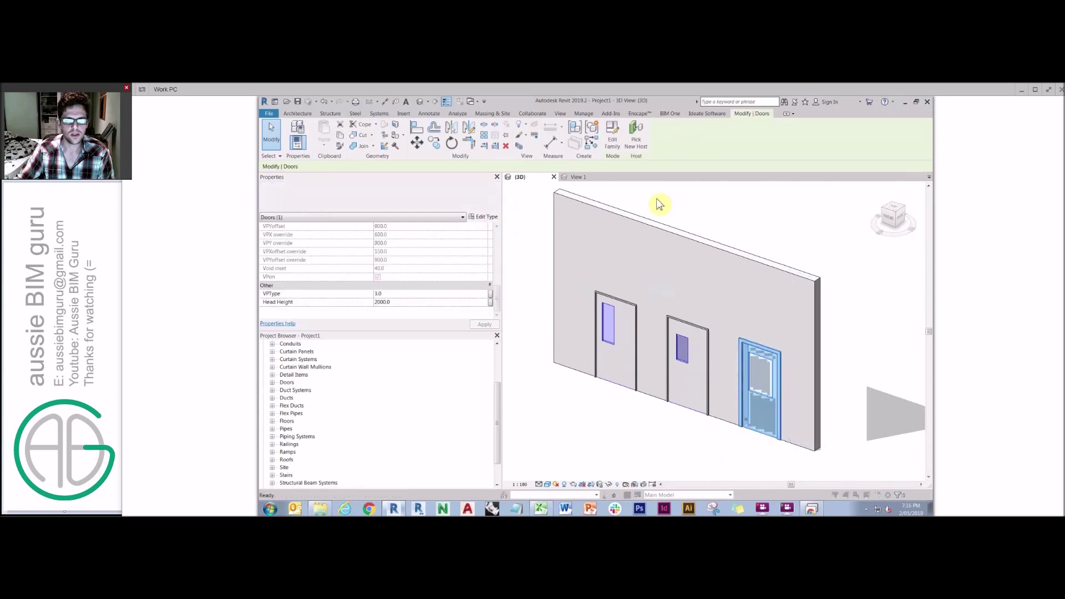
Duplicate the door type as 1500x2000 and apply it to the right door
left_click(625, 208)
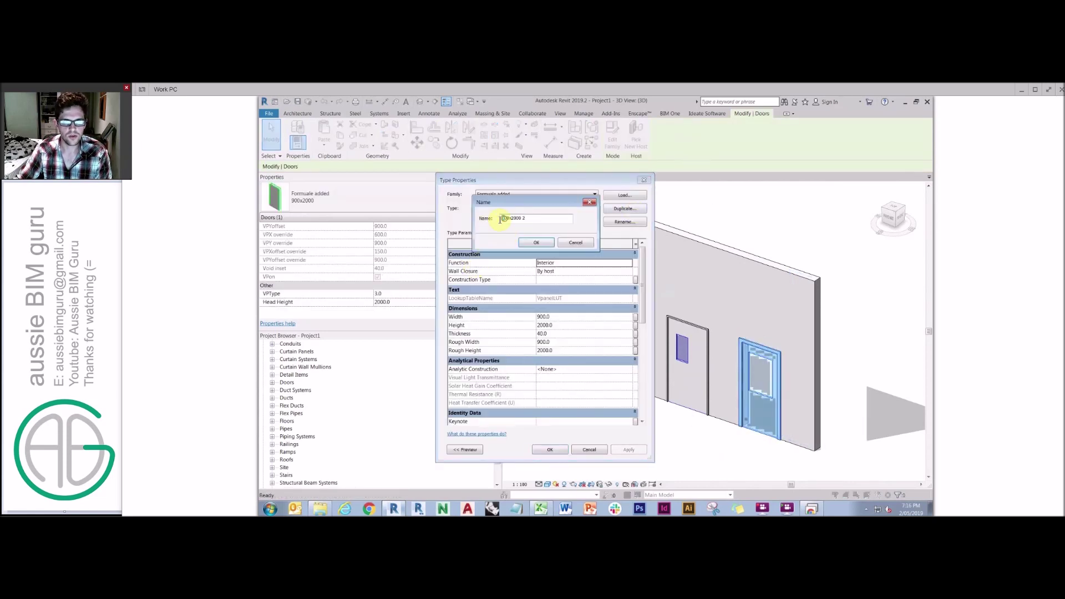
key("BackSpace")
key("BackSpace")
left_click(536, 242)
left_click(571, 309)
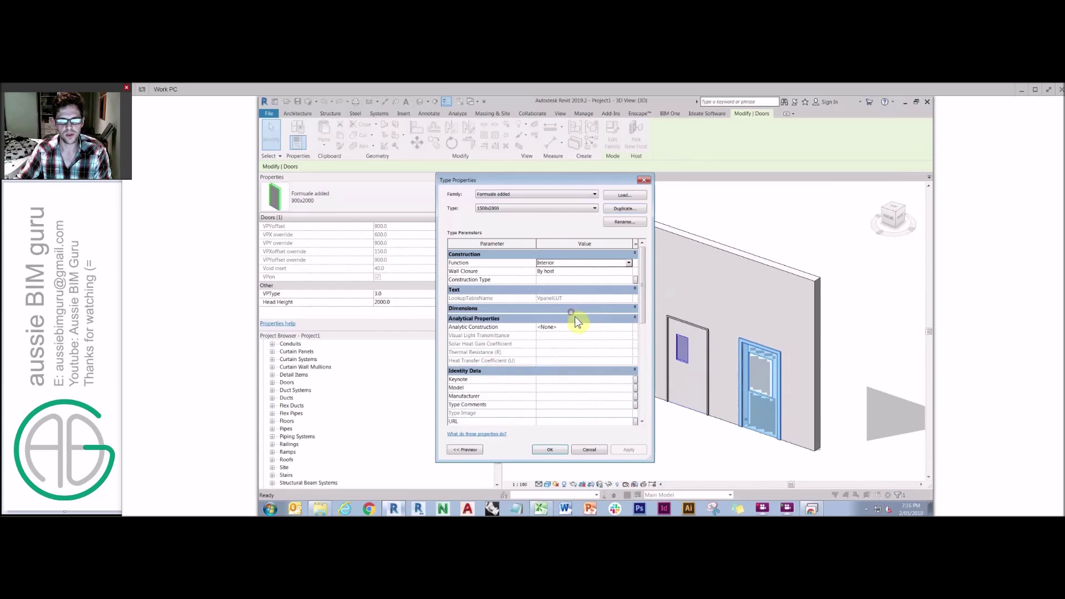
left_click(586, 311)
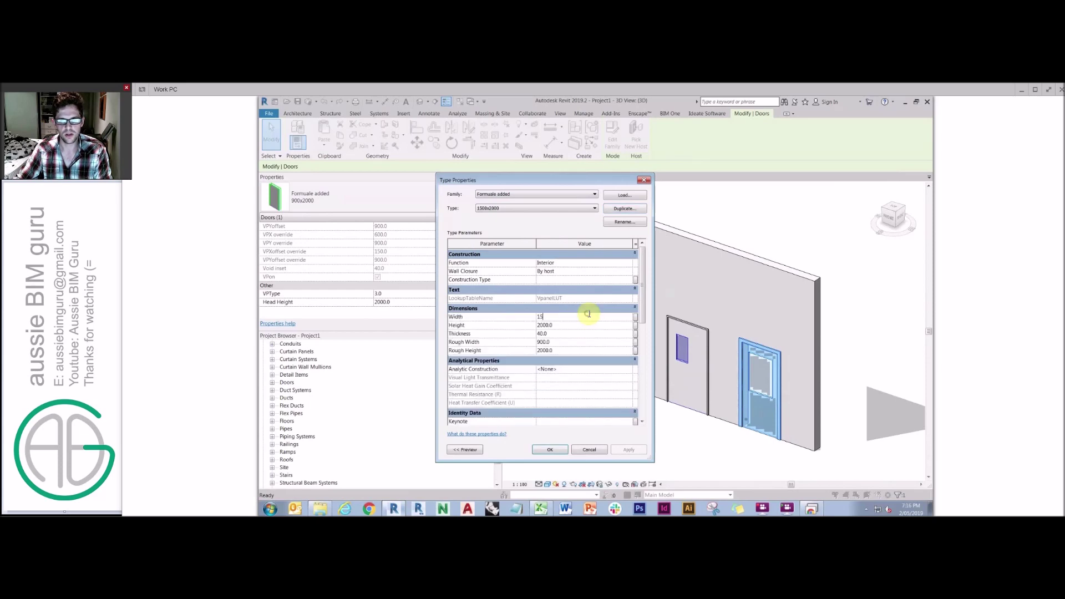
left_click(549, 449)
left_click(670, 442)
left_click(752, 379)
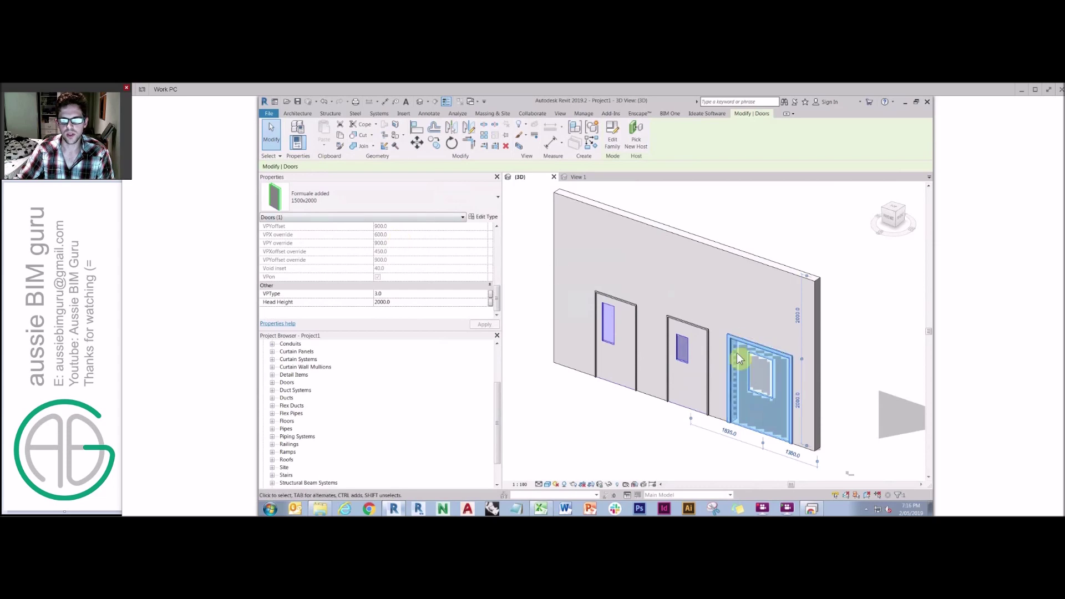
Set the right door's VPType to 4 and switch it back to 900x2000
left_click_drag(744, 357, 495, 208)
left_click(433, 293)
type("4")
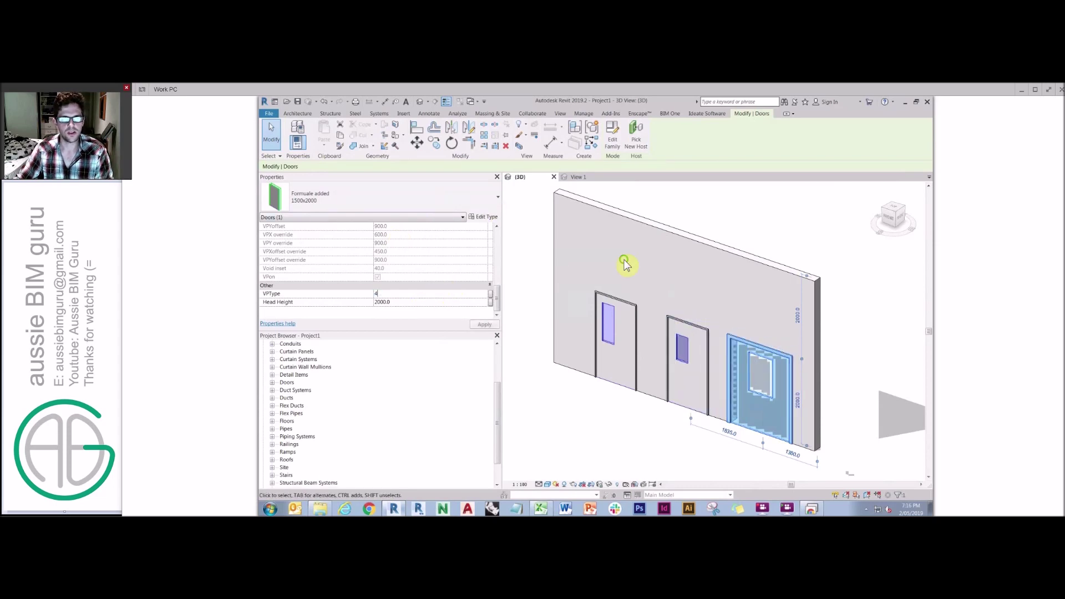
left_click(391, 208)
left_click(289, 245)
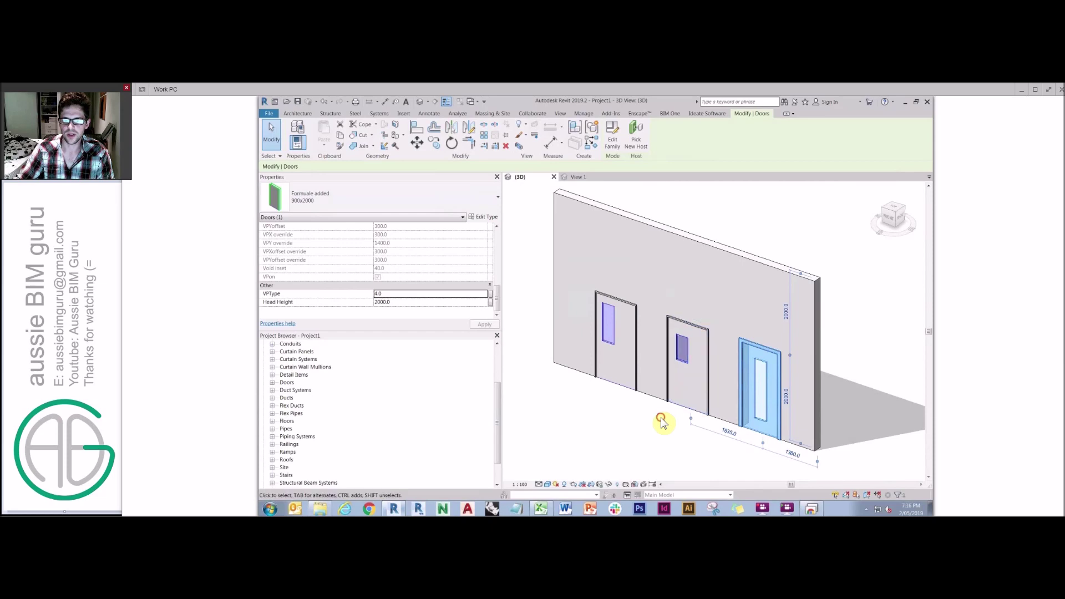
left_click(678, 357)
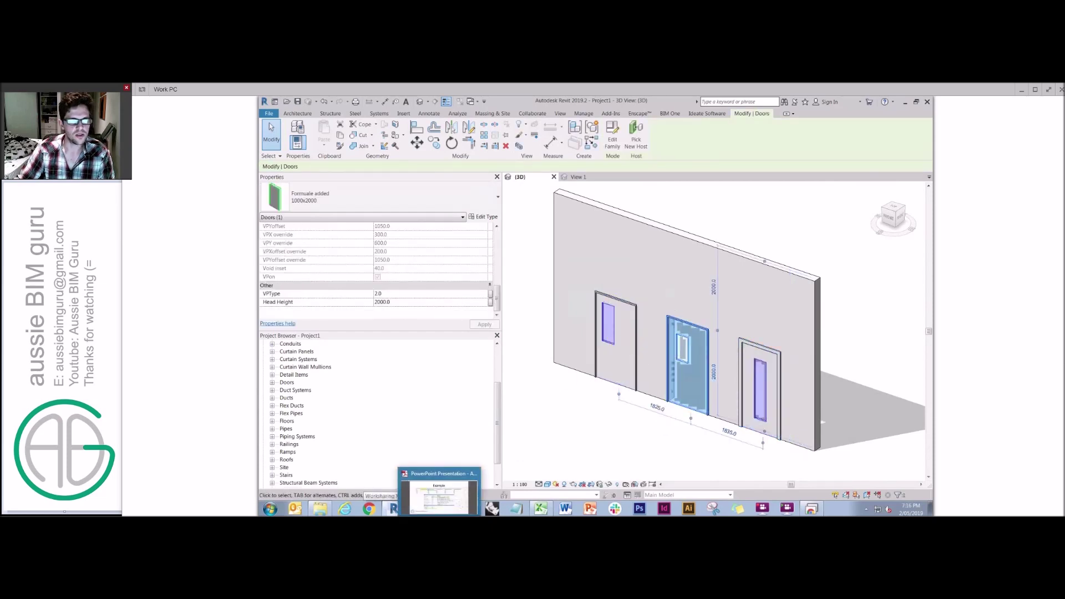
left_click(439, 496)
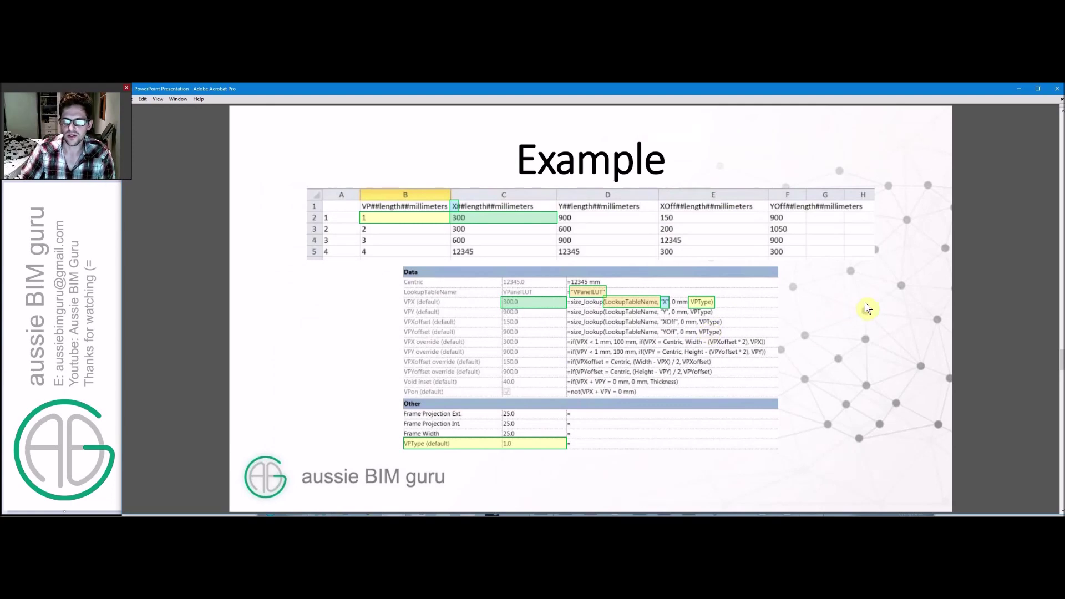
Advance through the Demonstration and practical application slides to 'DDA Latch side clearance'
left_click(865, 303)
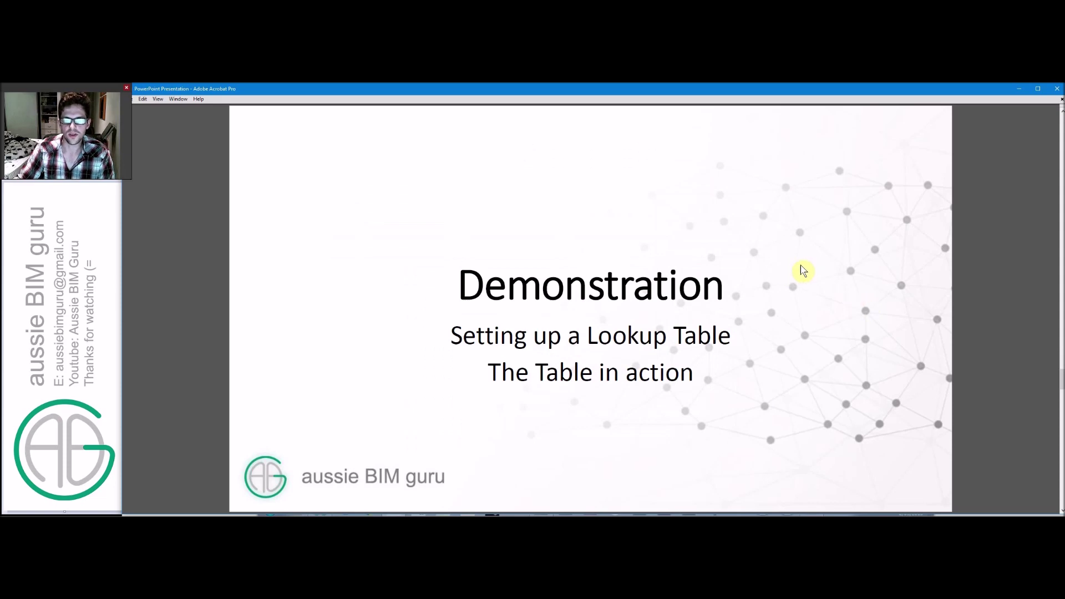
left_click(847, 293)
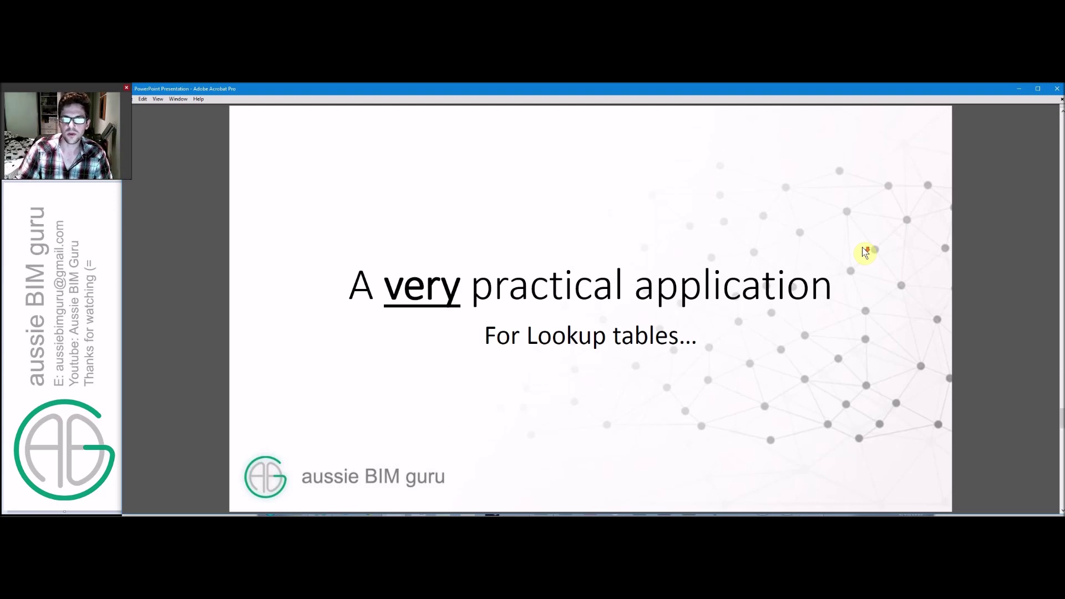
left_click(866, 250)
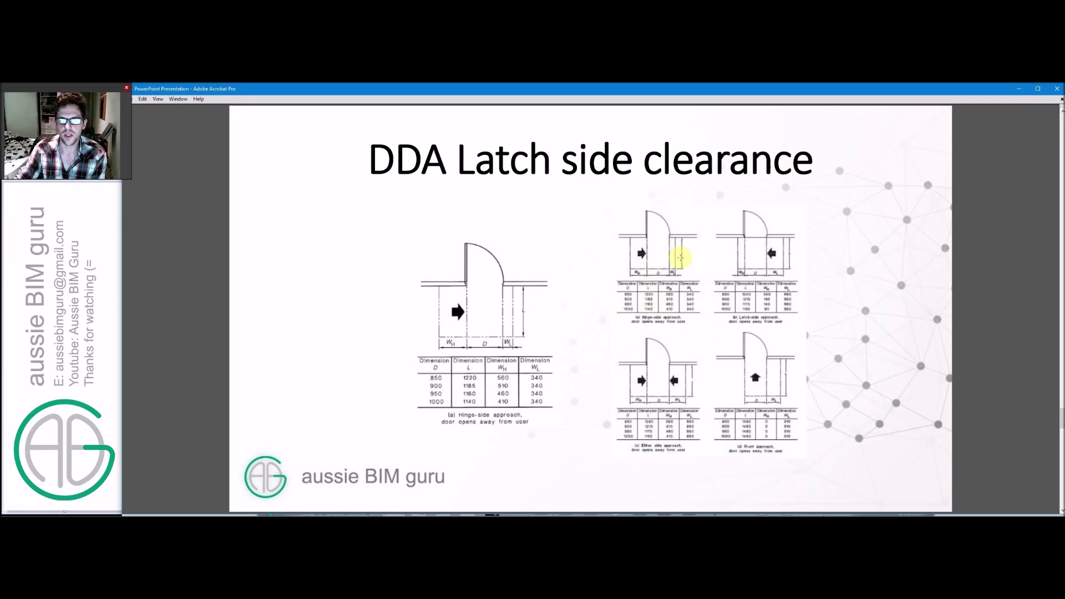
Advance to the 'Example in use' slide, then to 'Now it's your turn!'
key("Right")
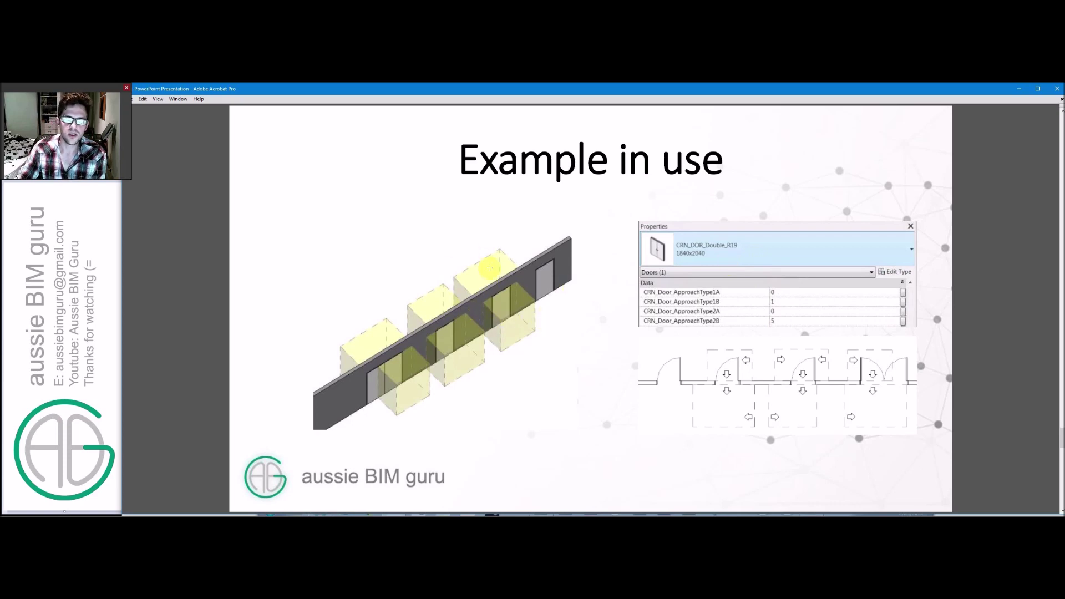
key("Page_Down")
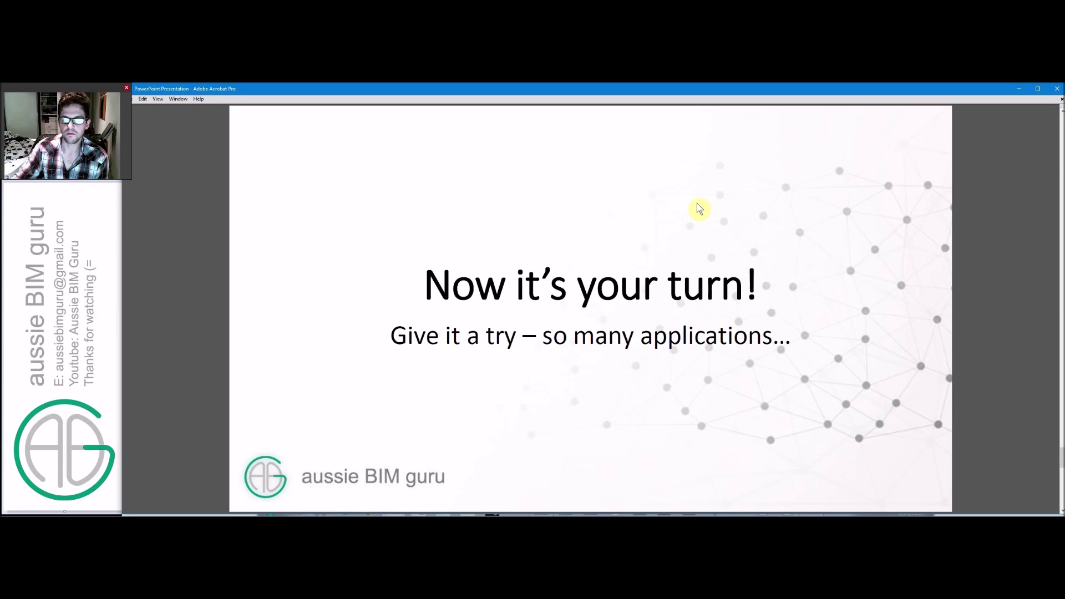
Step back to 'Example in use', then forward past 'Now it's your turn!' to the closing logo slide
key("Page_Up")
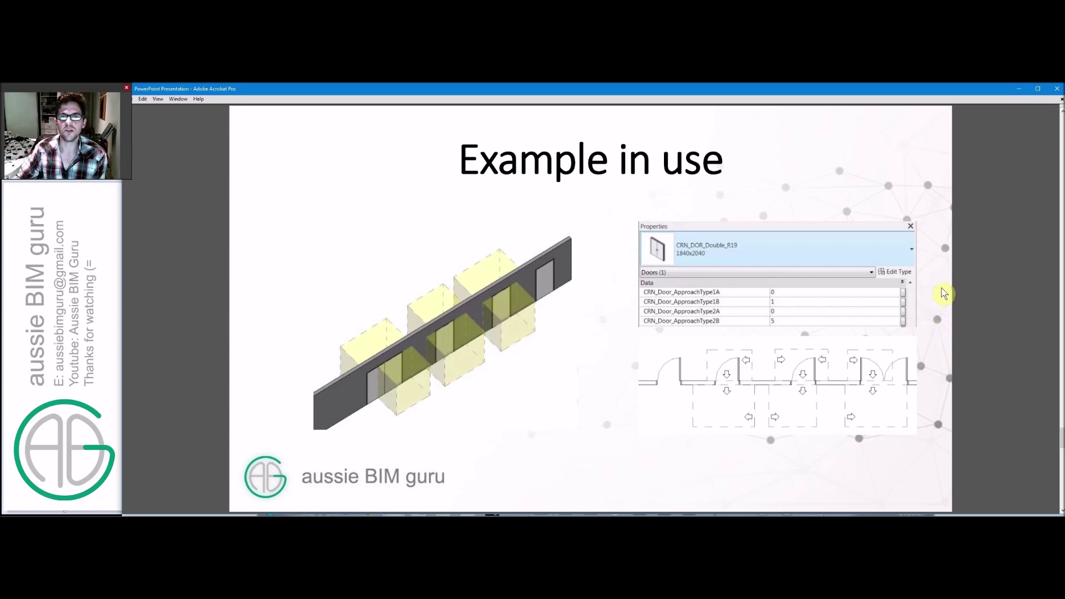
key("Right")
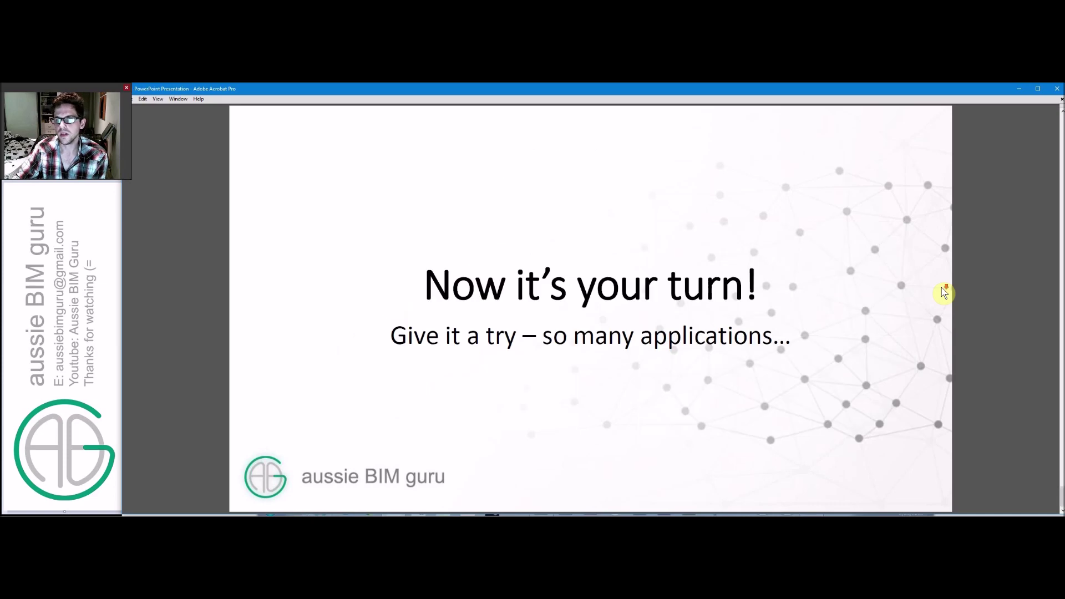
key("Right")
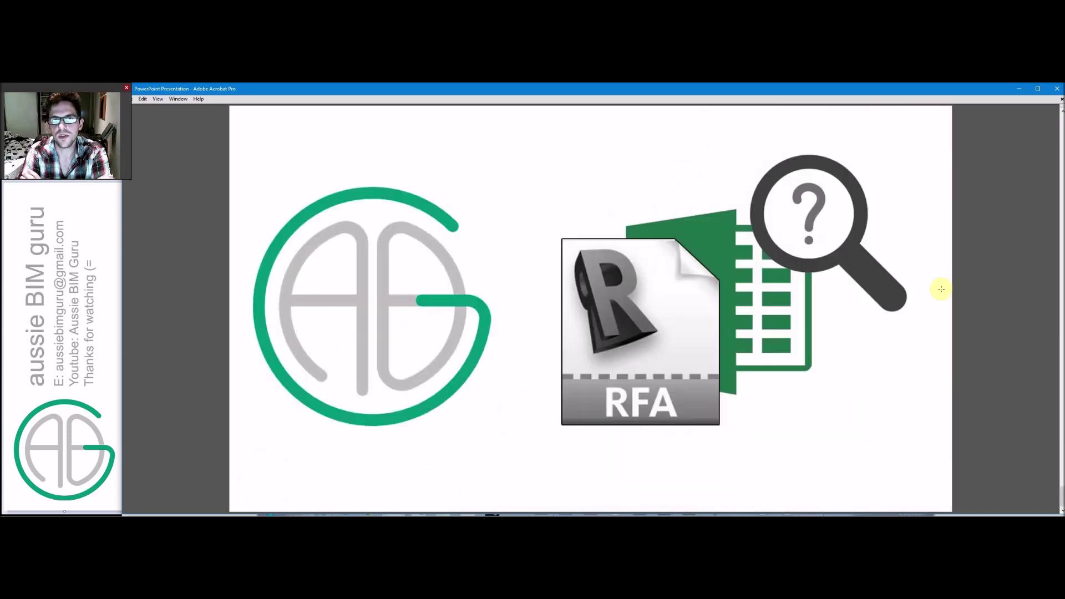